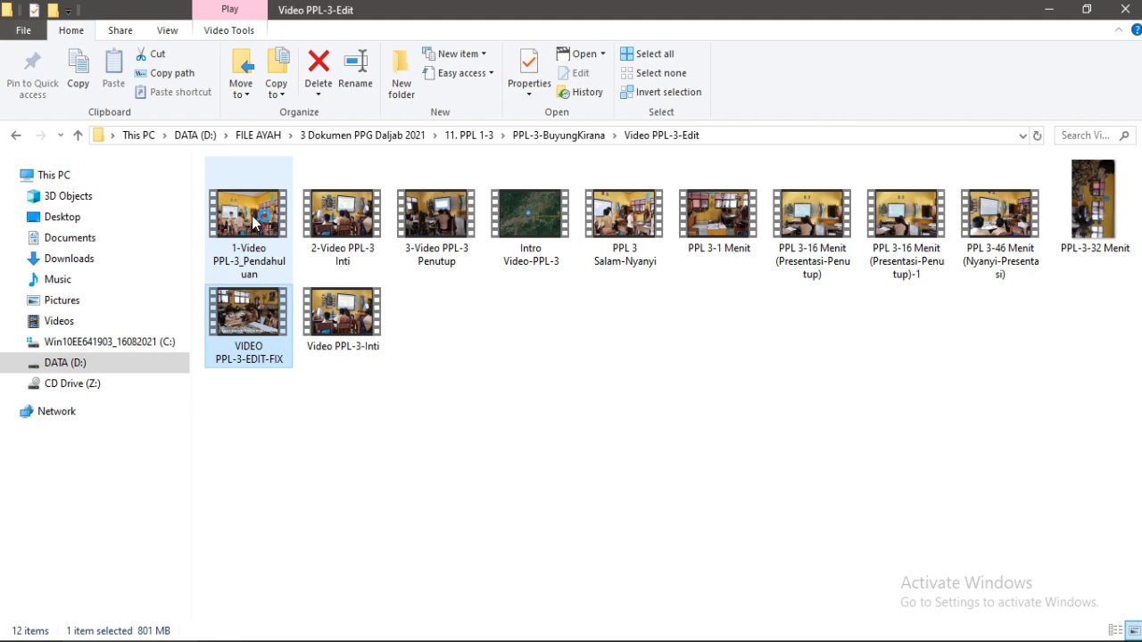
Clear the video file selection and bring the Template Video UKIN-PPG Canva window back
click(518, 339)
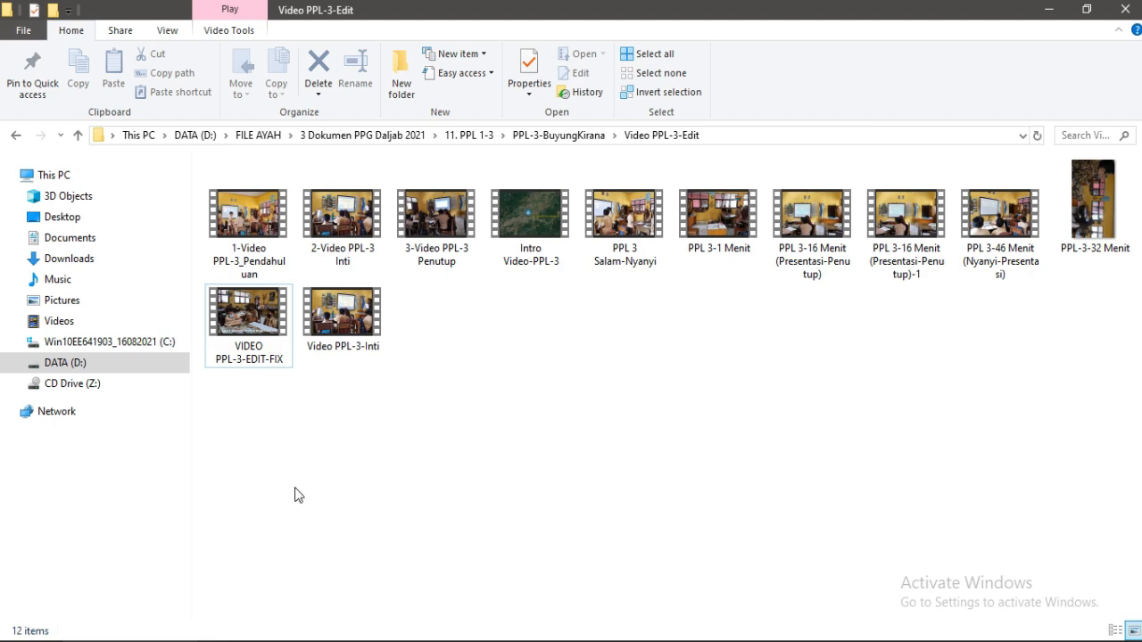
mouse_move(327, 641)
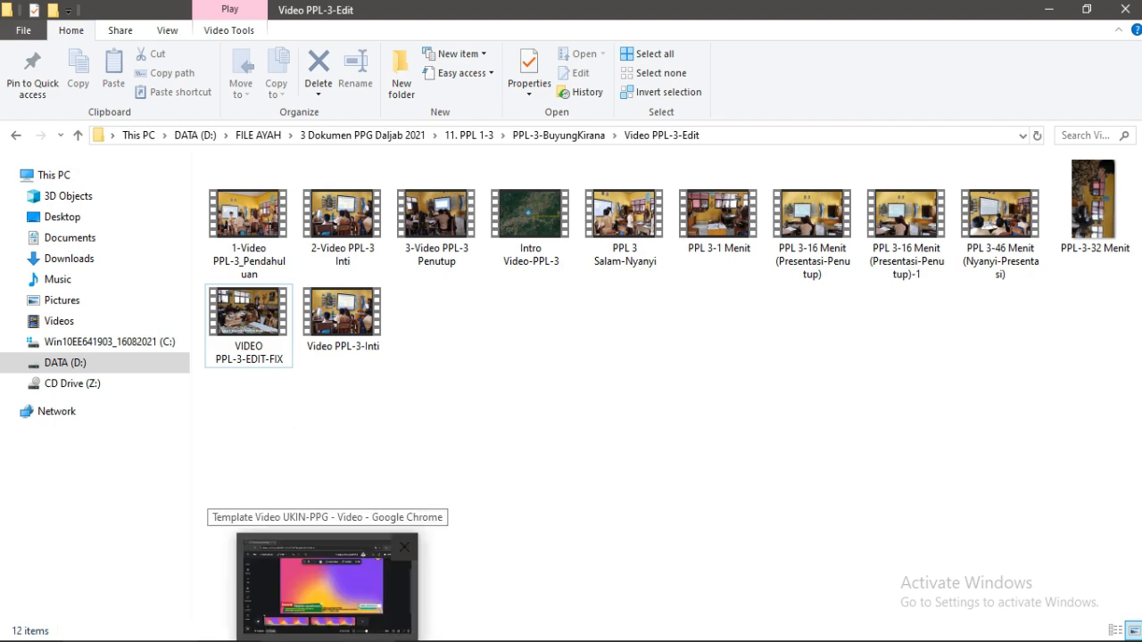
click(326, 638)
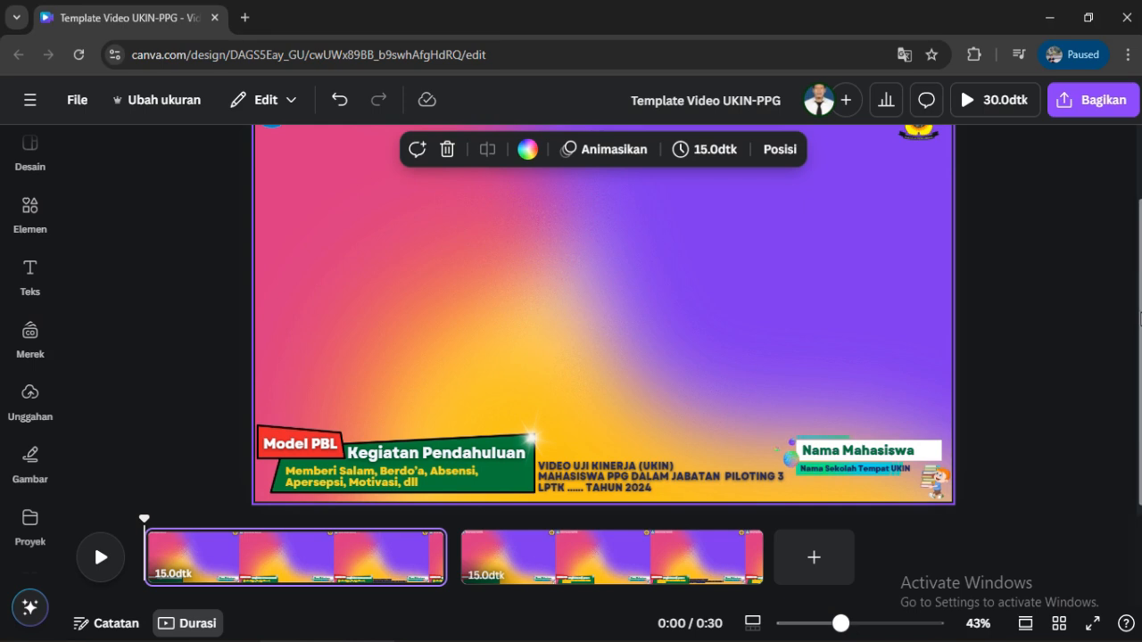
scroll(1140, 317, up, 2)
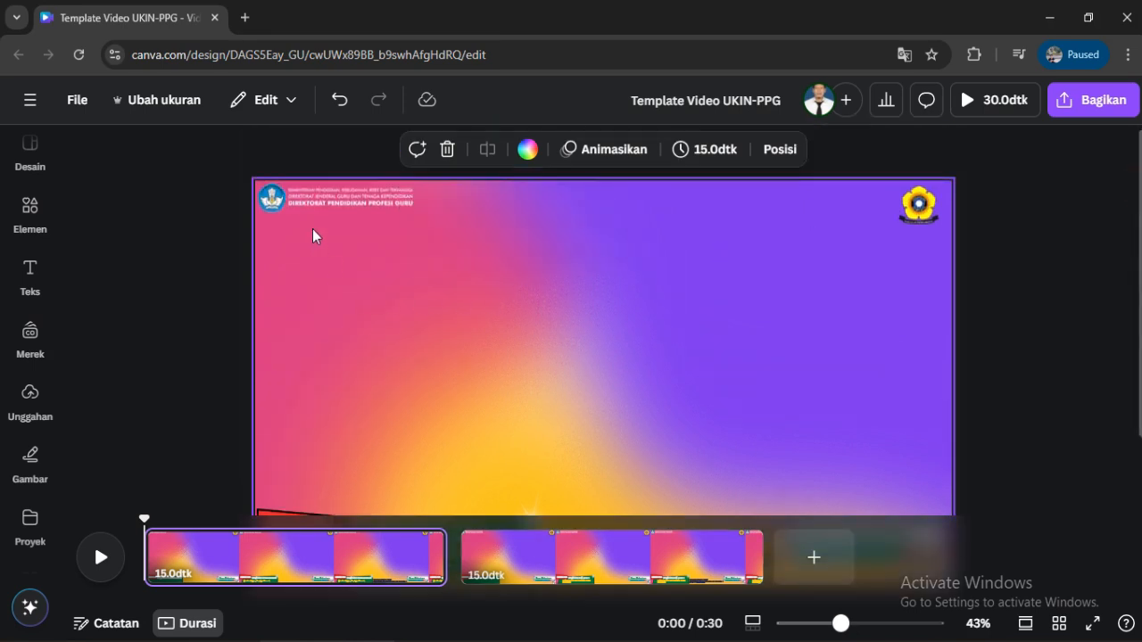
click(612, 326)
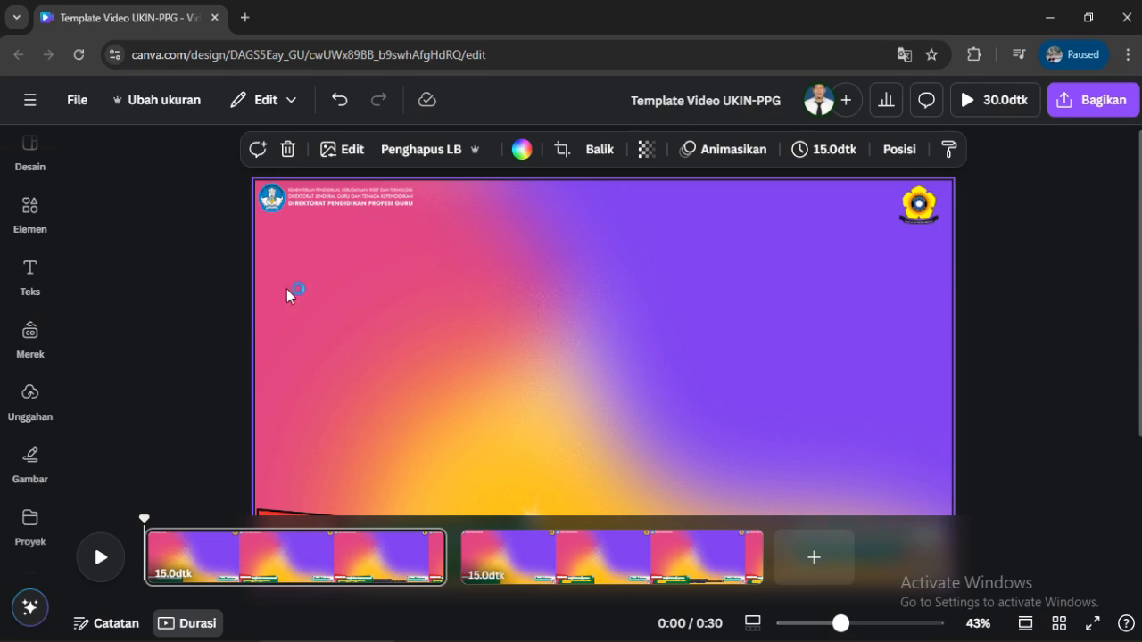
click(328, 208)
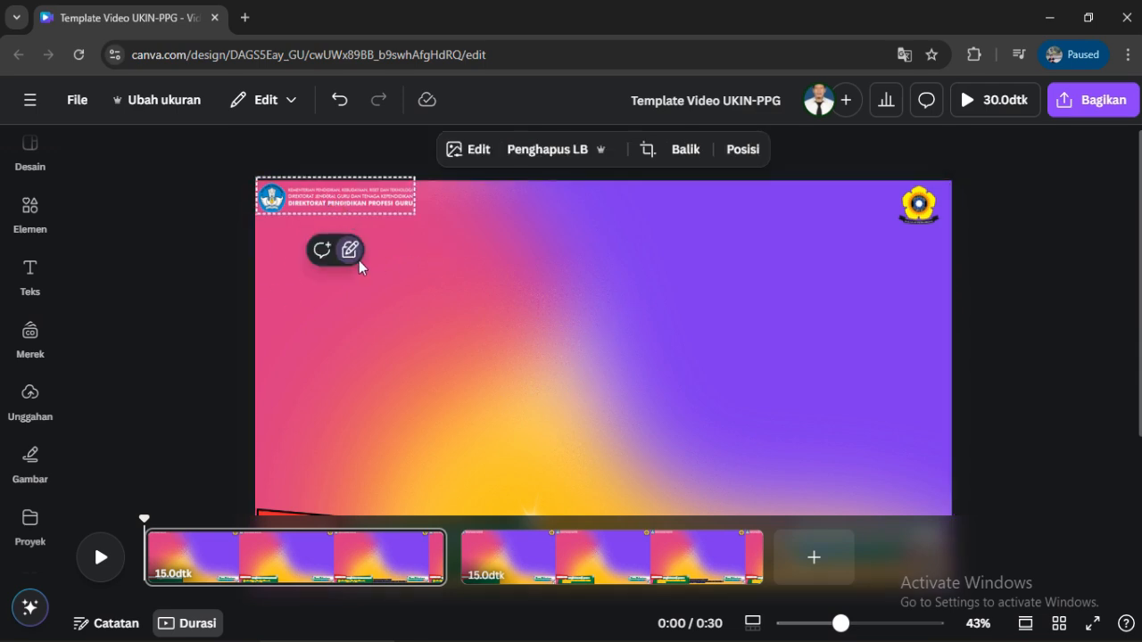
click(925, 218)
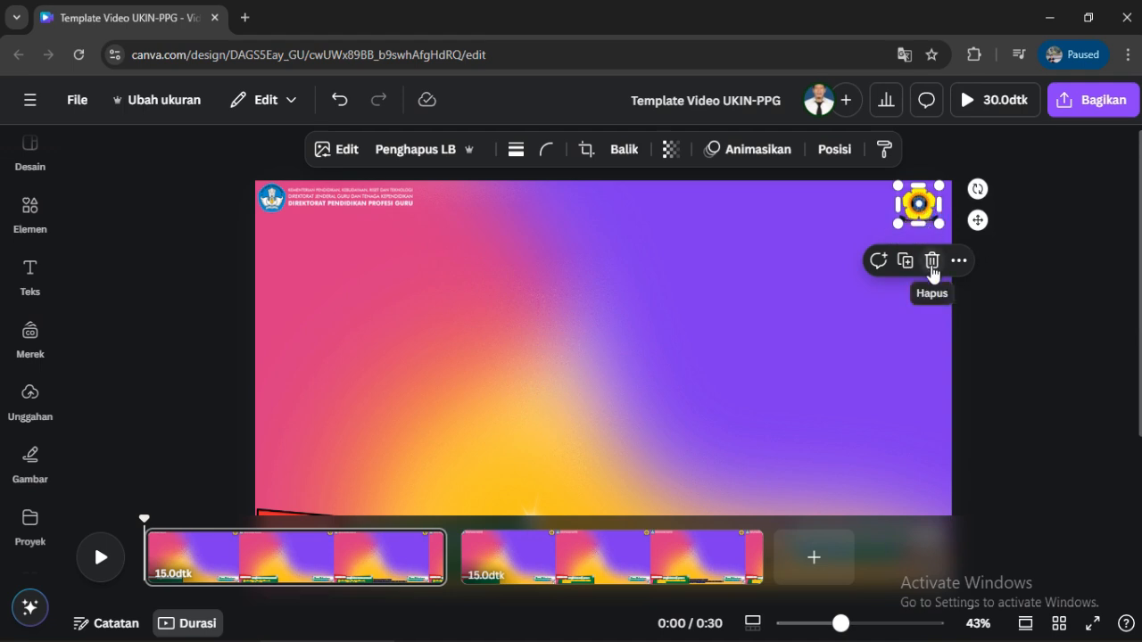
scroll(1138, 221, down, 2)
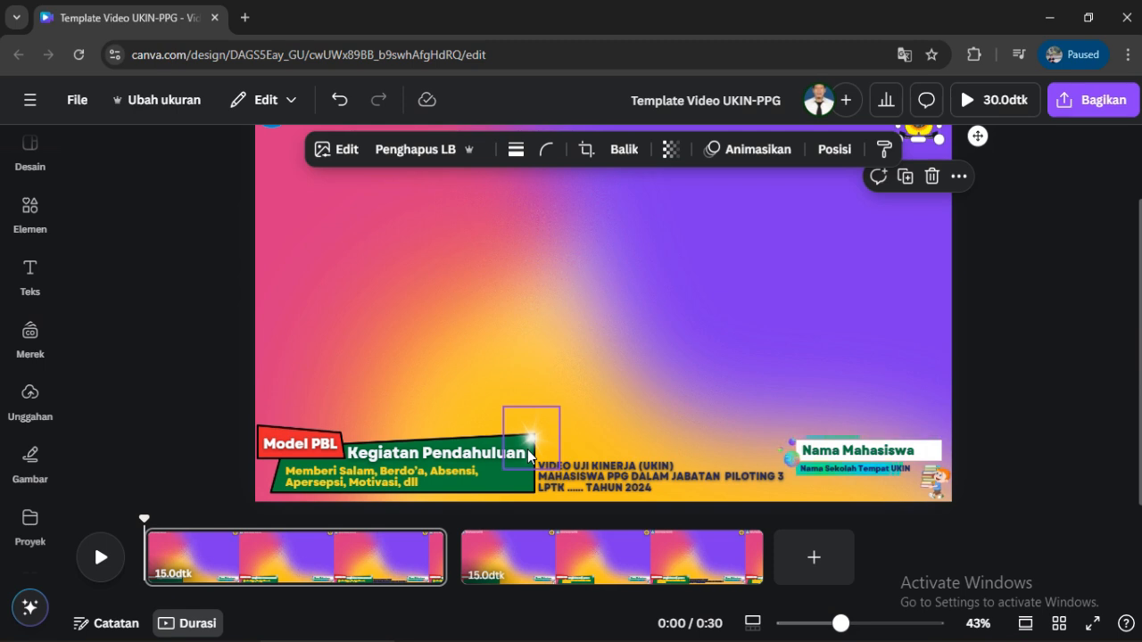
click(342, 488)
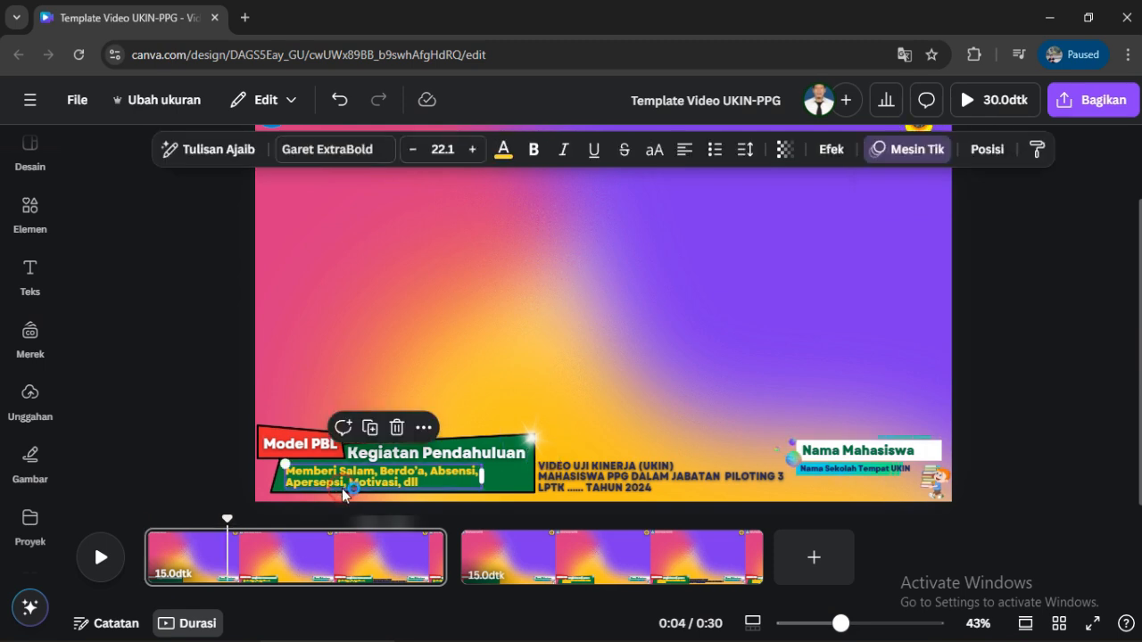
click(429, 489)
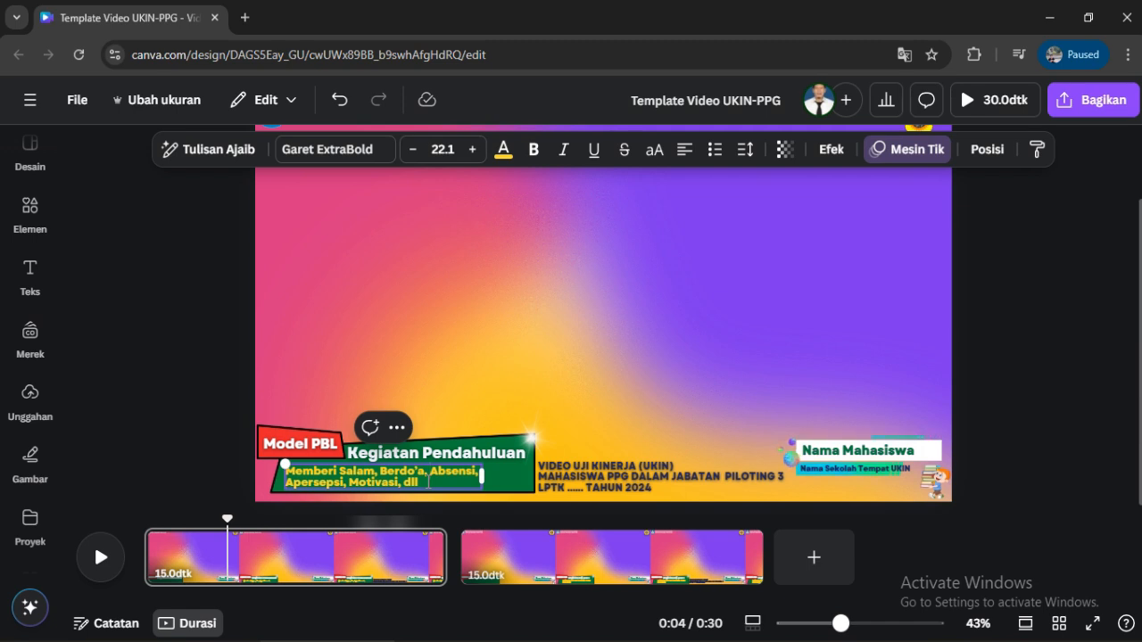
click(566, 480)
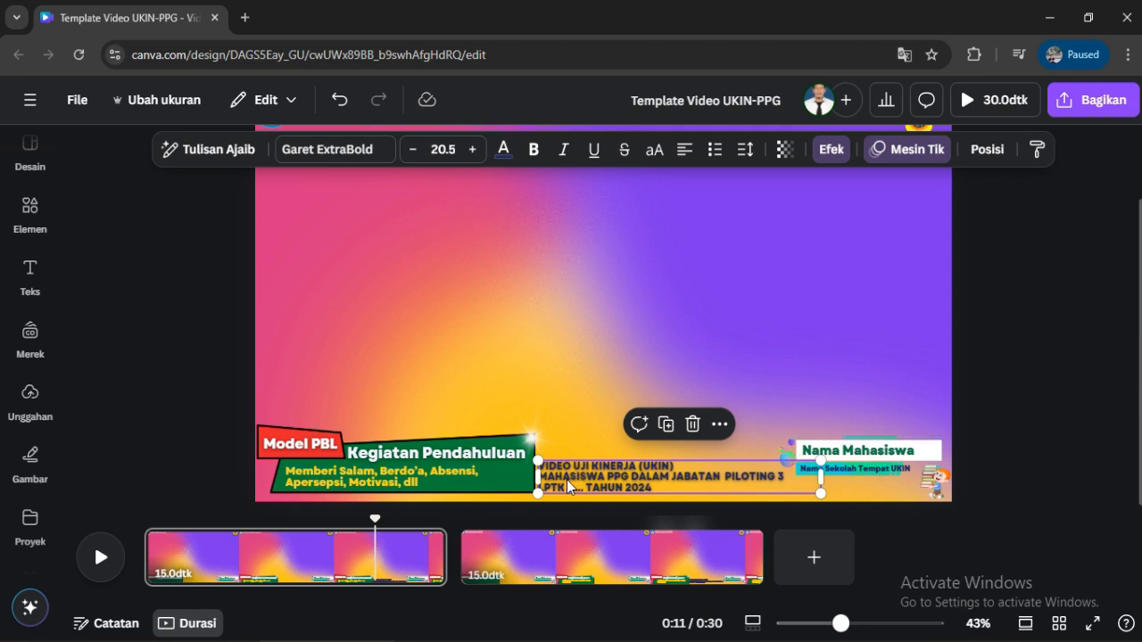
click(570, 487)
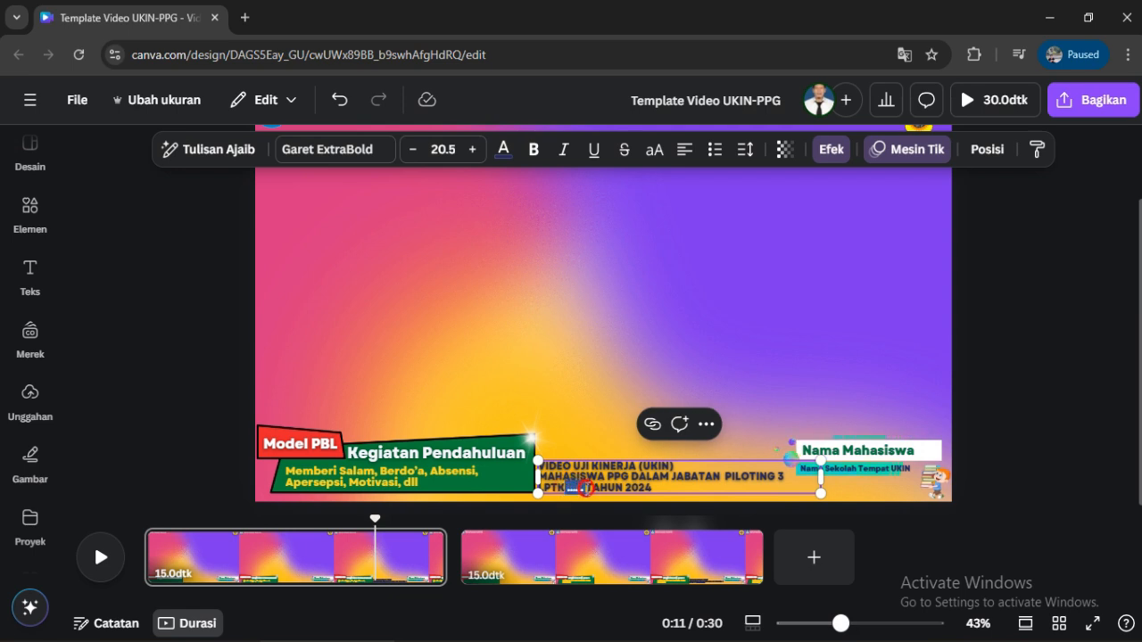
click(578, 489)
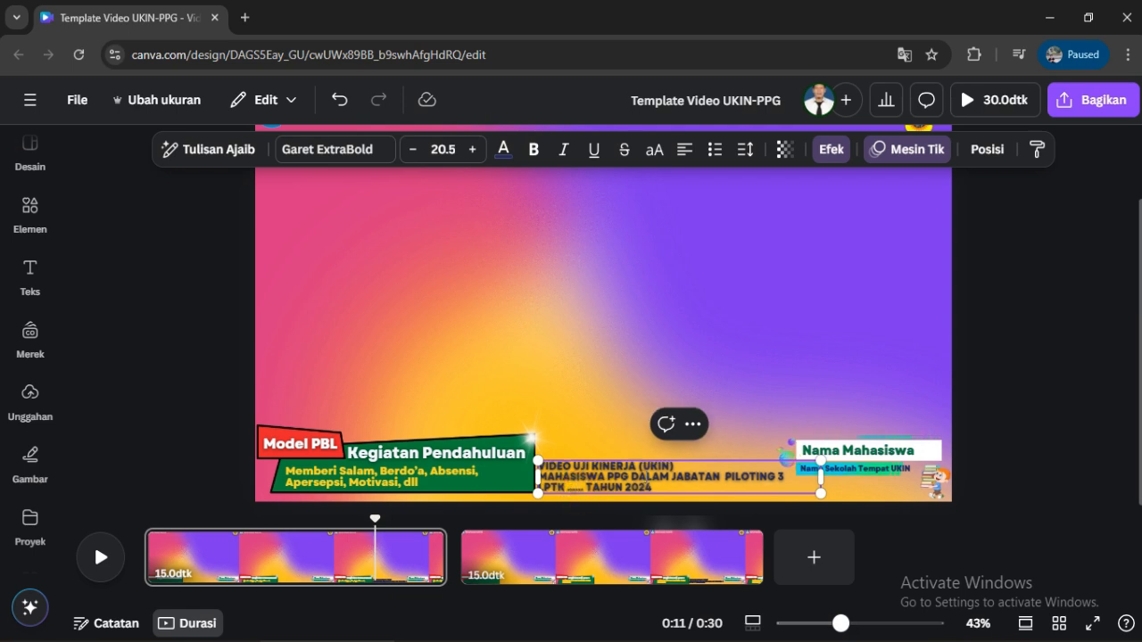
click(669, 486)
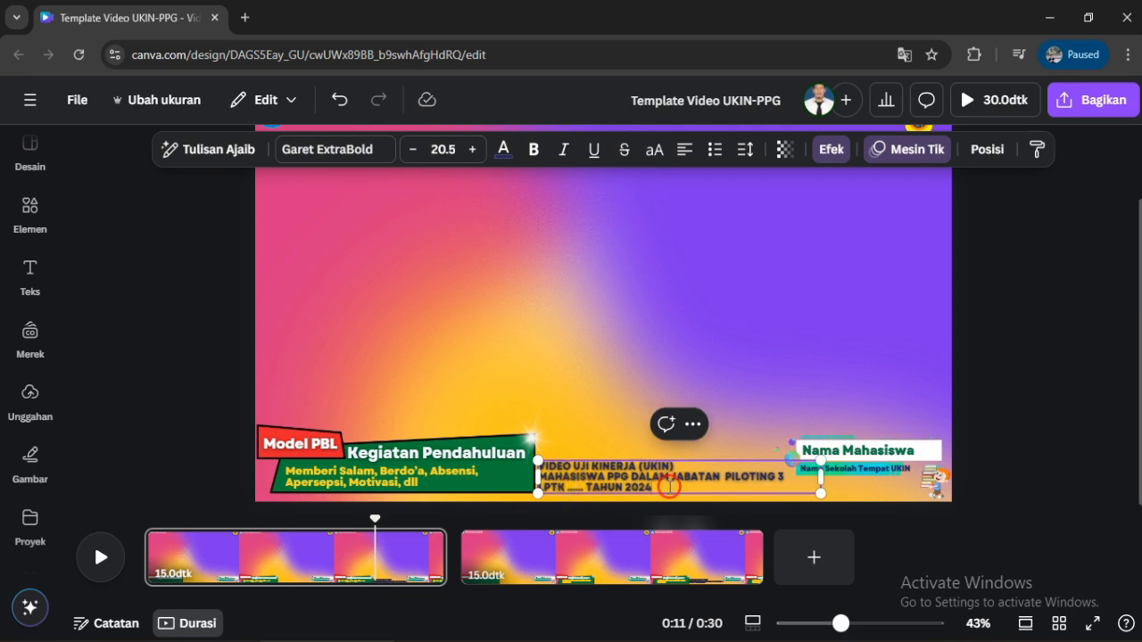
click(1032, 406)
click(591, 473)
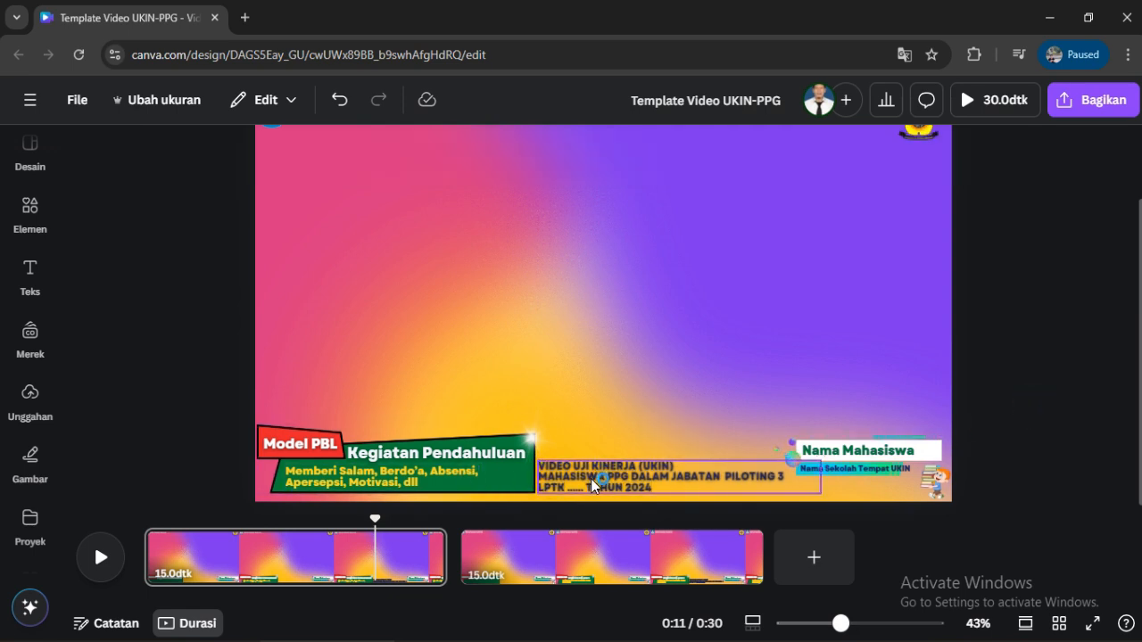
click(623, 253)
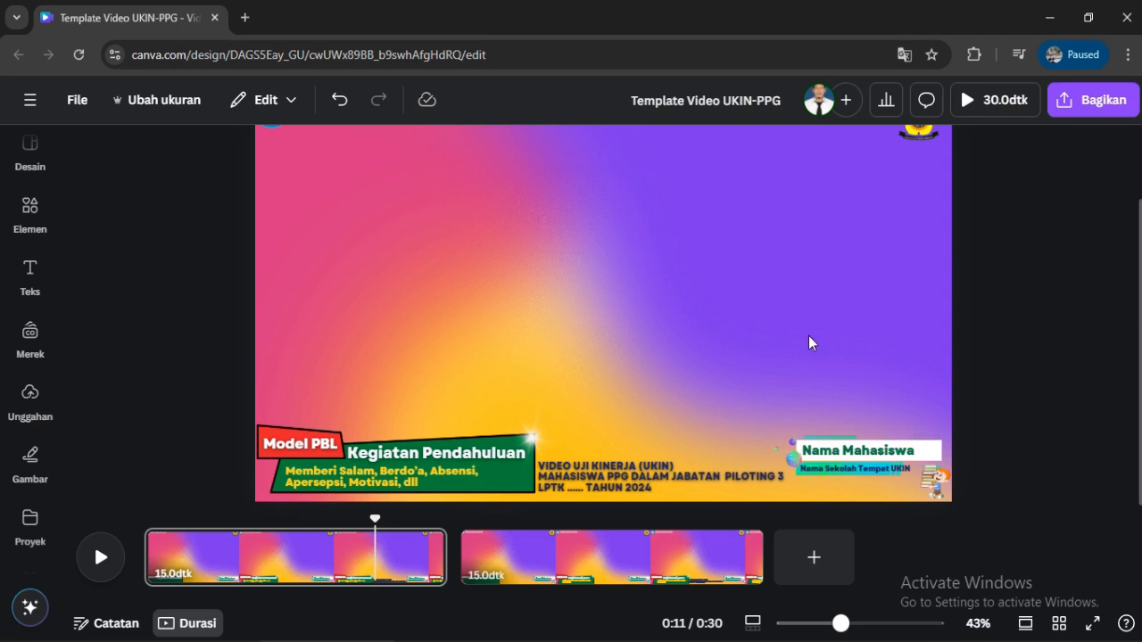
click(849, 418)
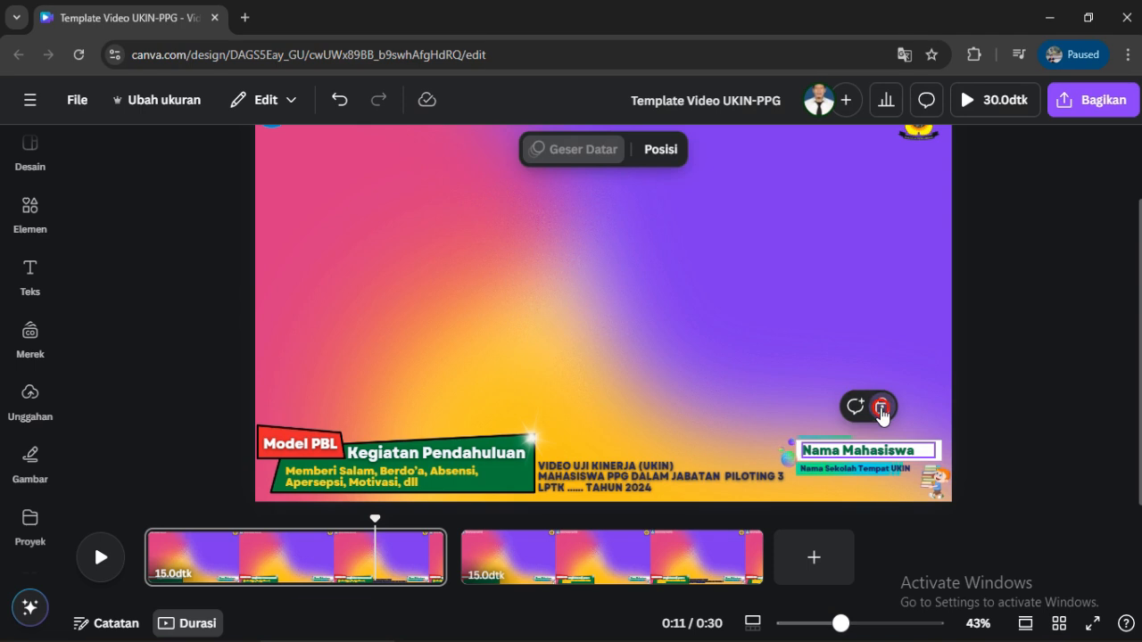
click(862, 448)
click(860, 449)
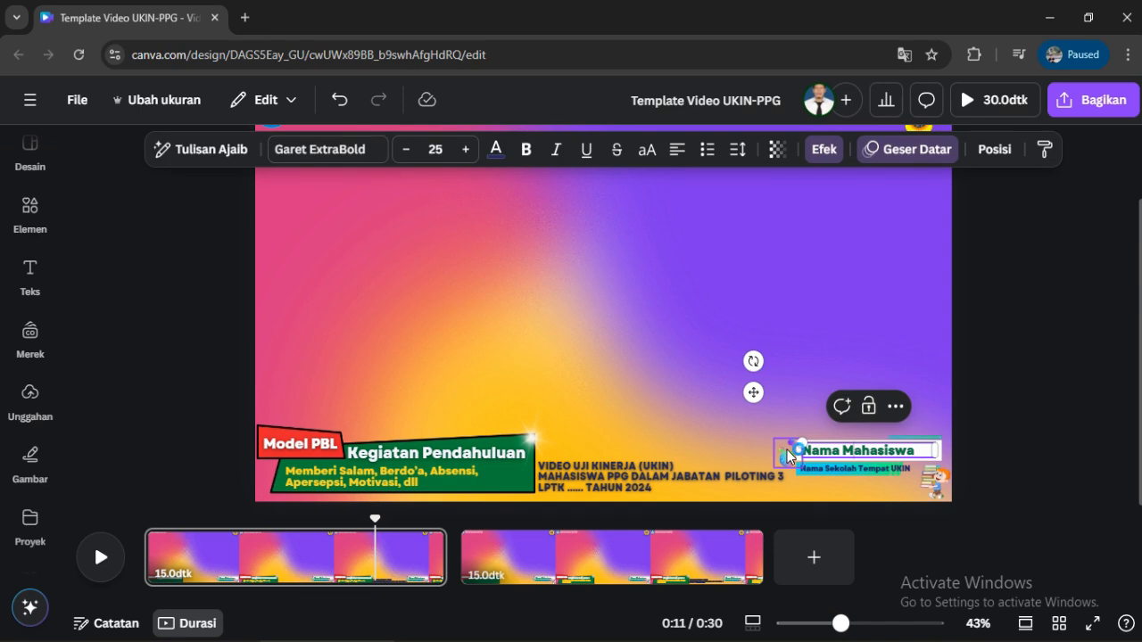
drag(801, 452, 935, 452)
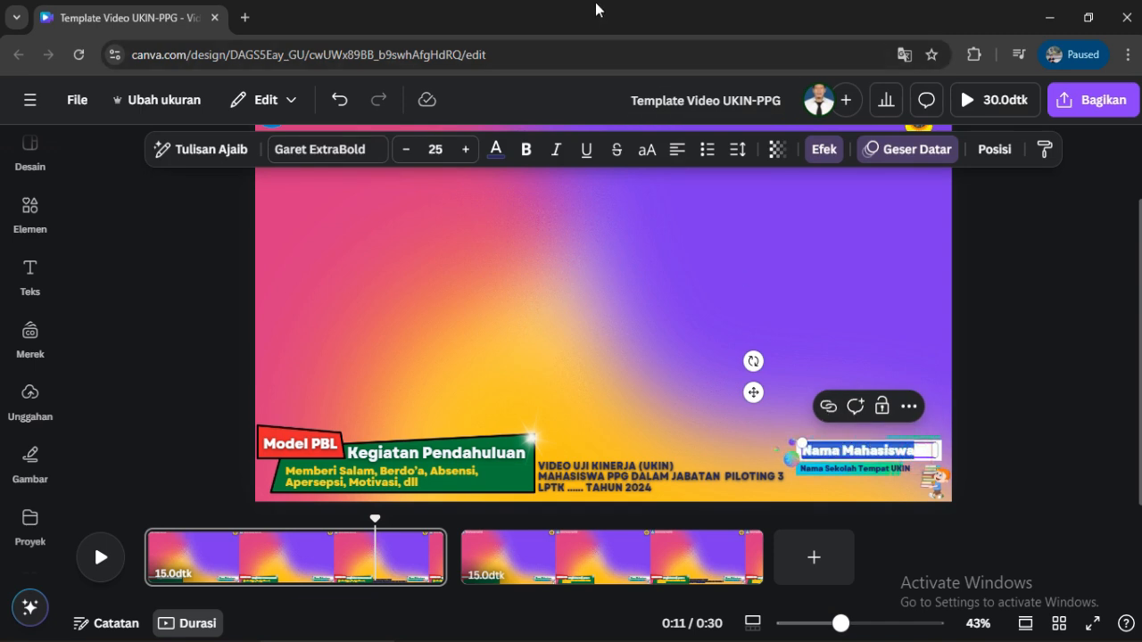
text(Jho)
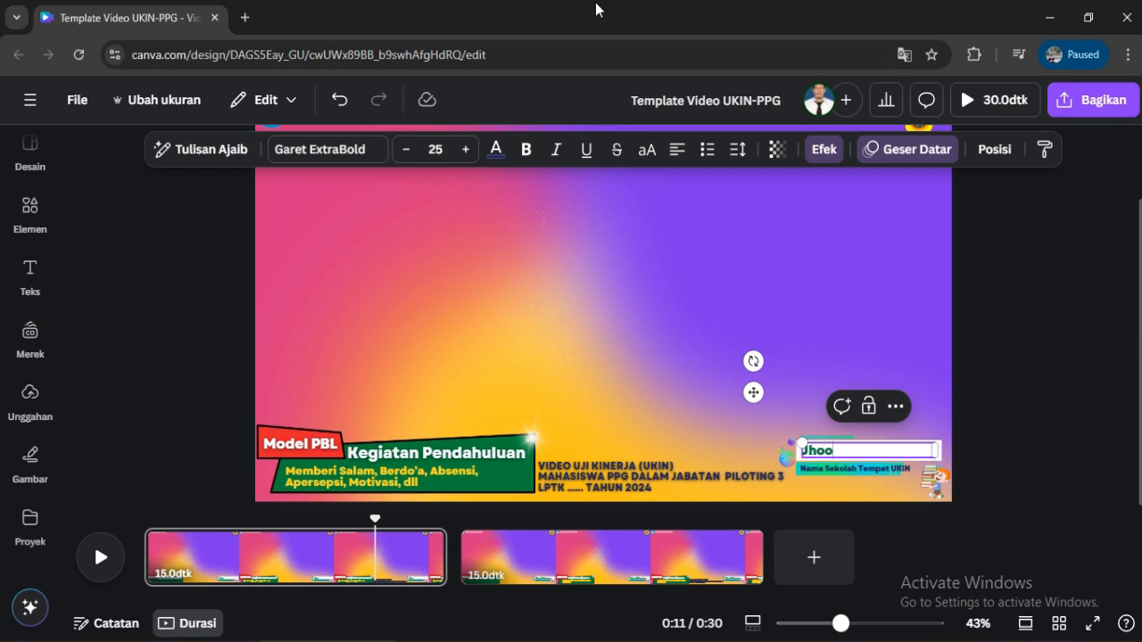
text(n Brothers)
click(1076, 430)
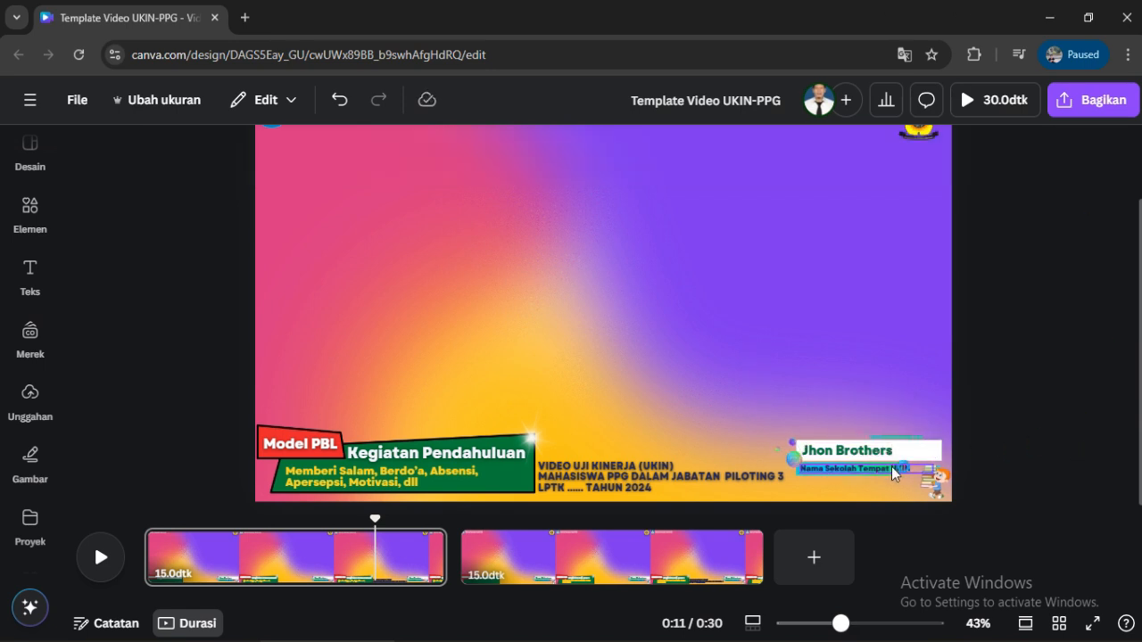
click(869, 472)
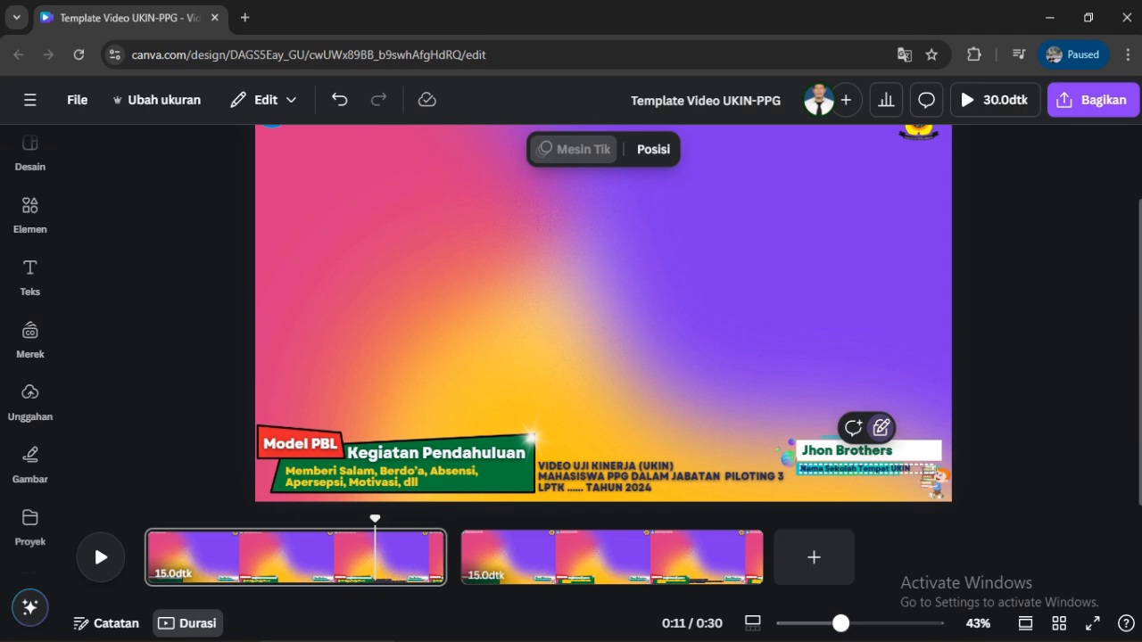
click(874, 451)
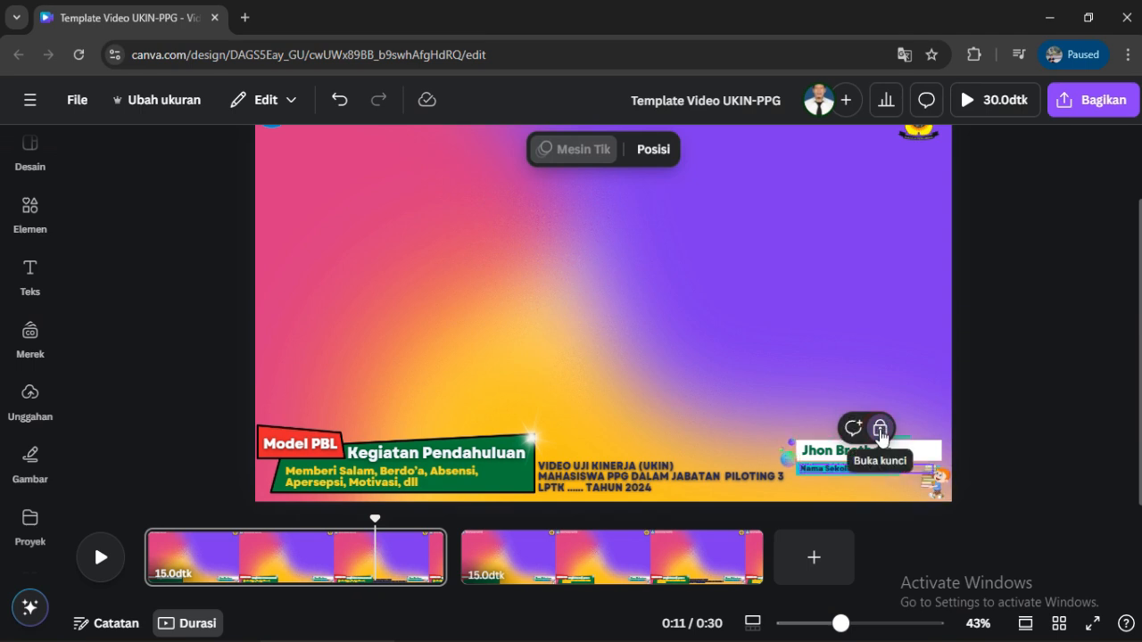
click(1019, 423)
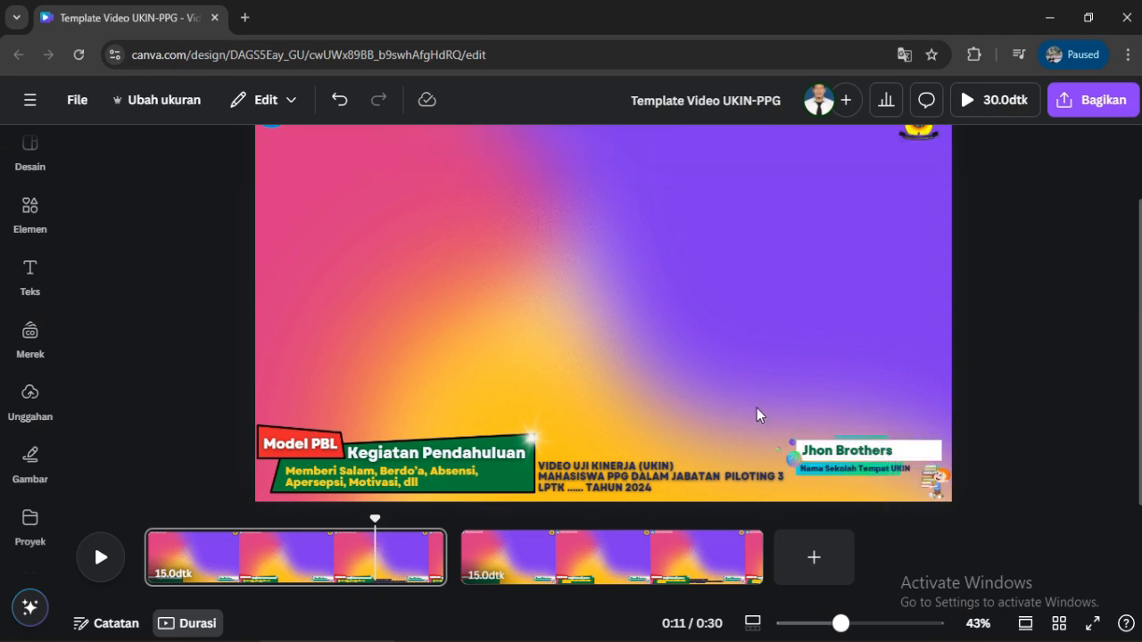
double_click(854, 451)
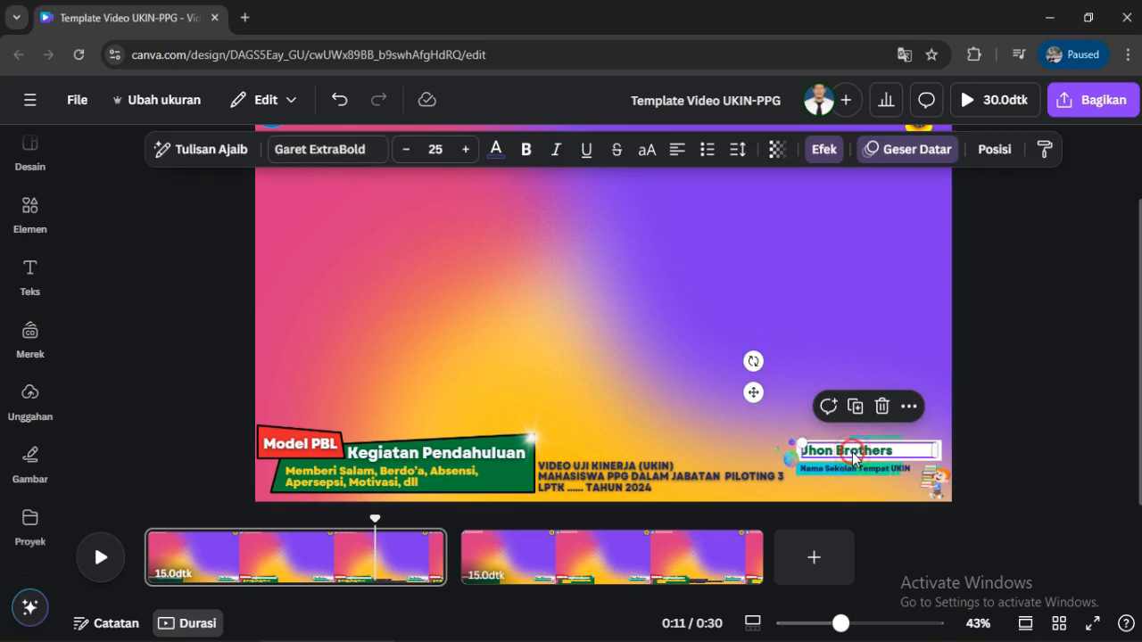
key(ctrl+z)
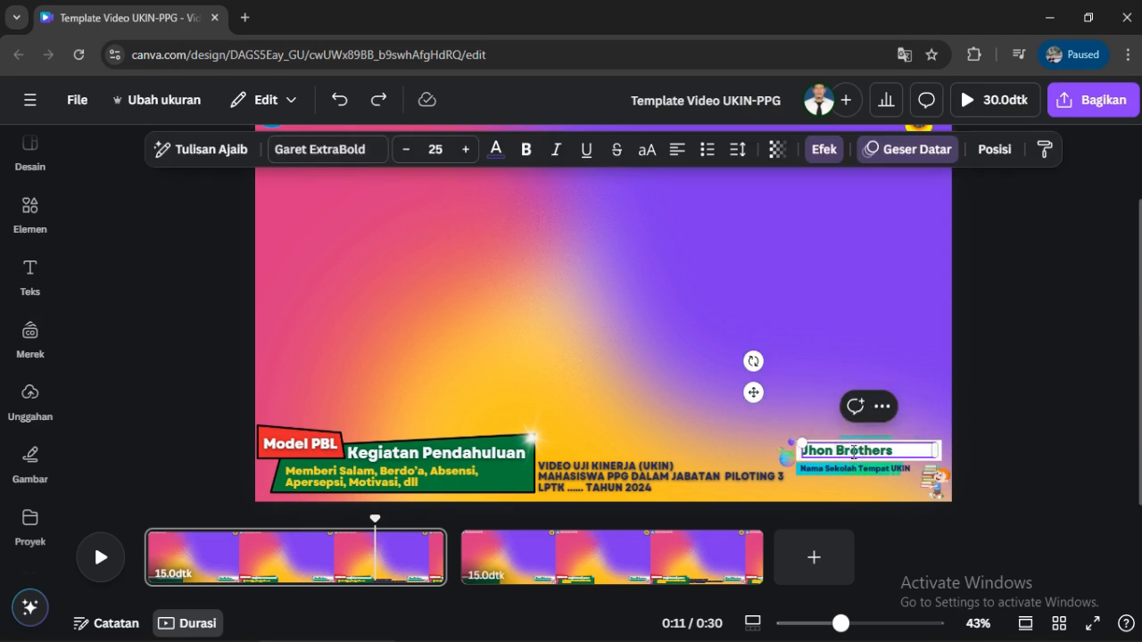
click(1021, 357)
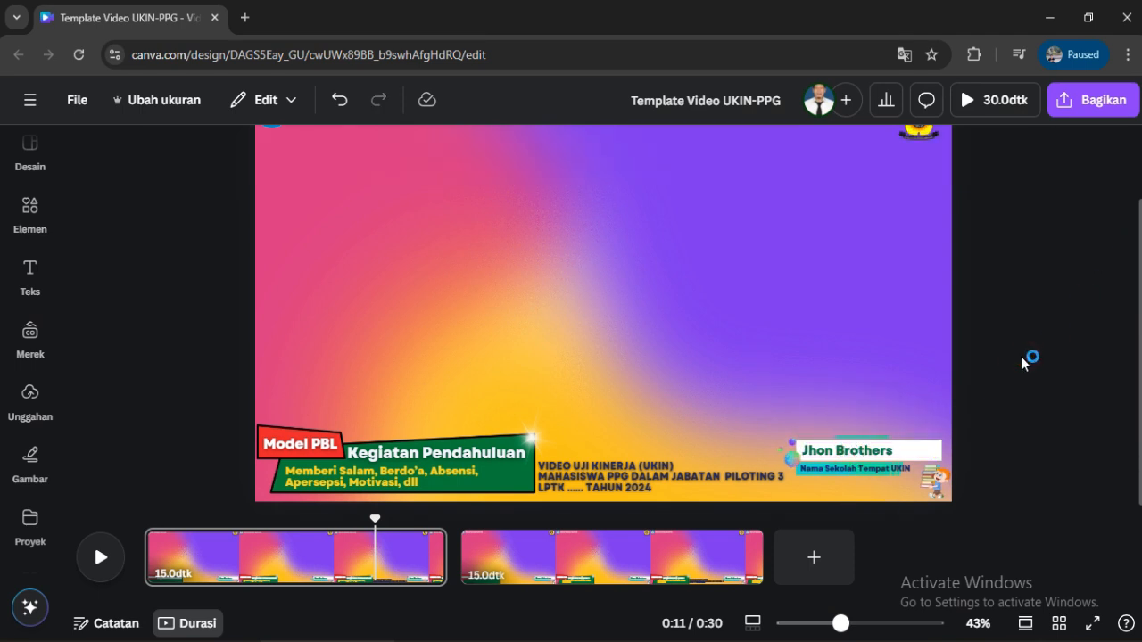
key(ctrl+z)
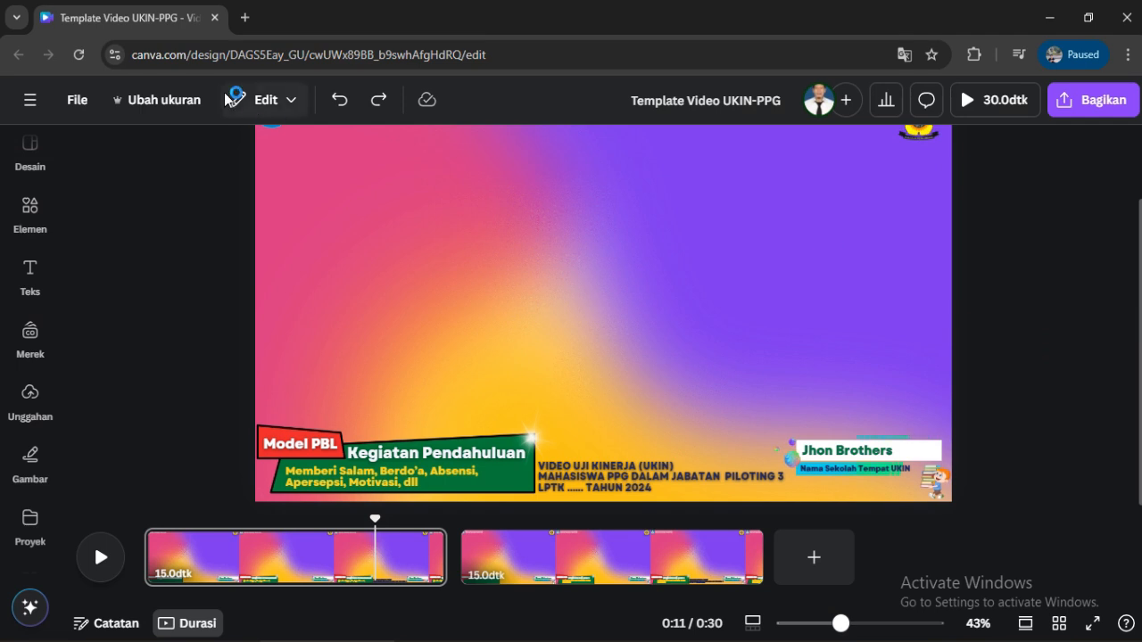
click(344, 102)
click(344, 103)
click(344, 102)
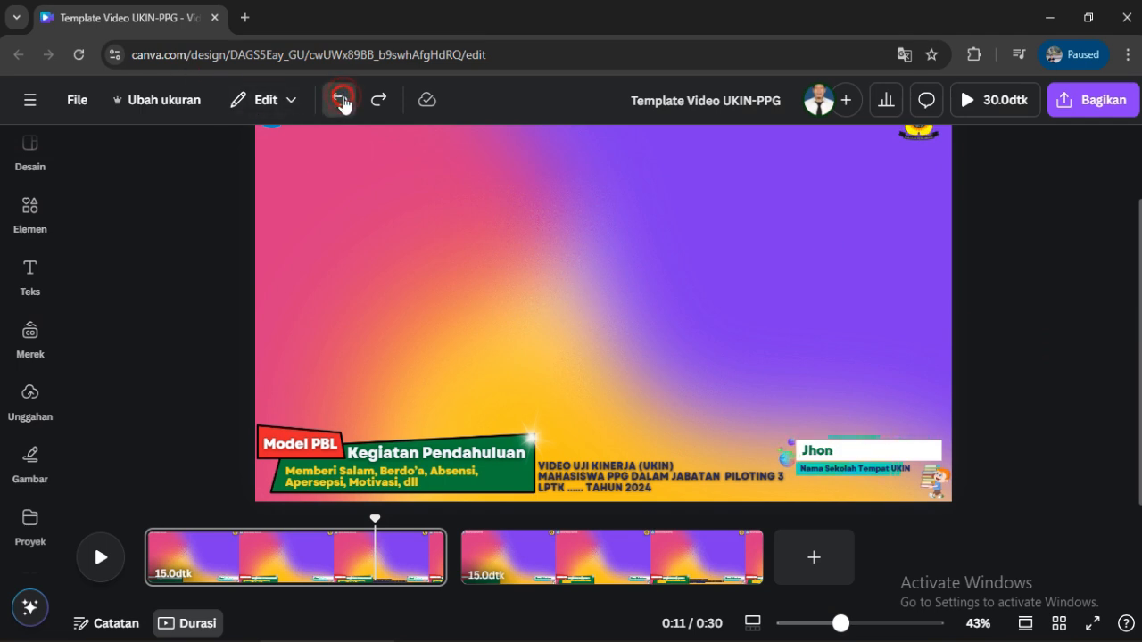
click(343, 103)
click(344, 102)
click(344, 103)
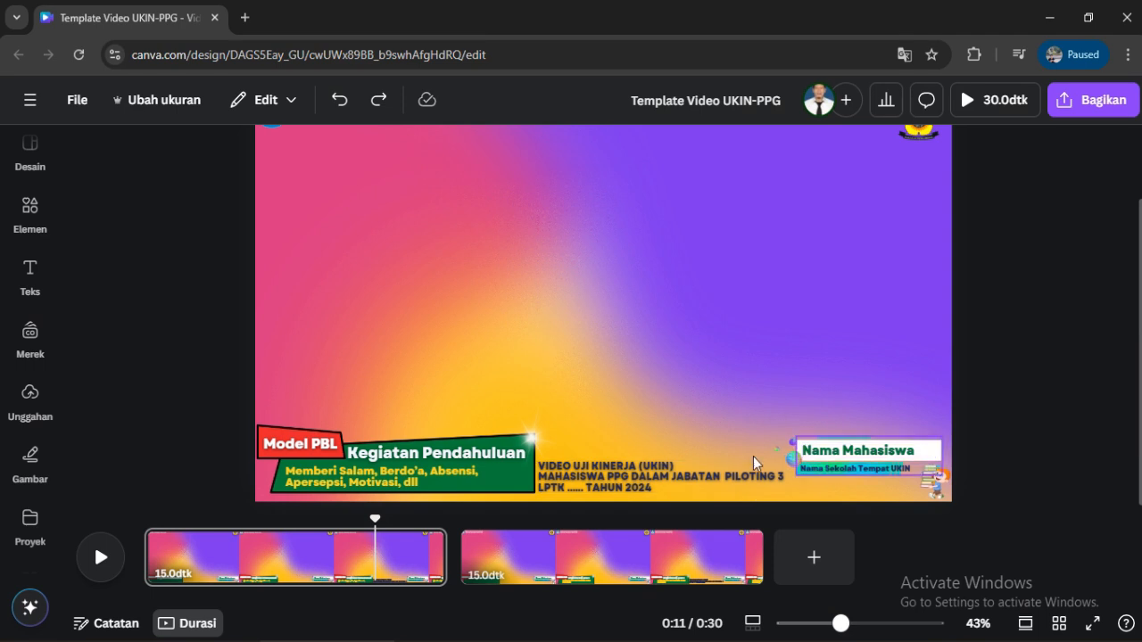
drag(1141, 288, 1134, 174)
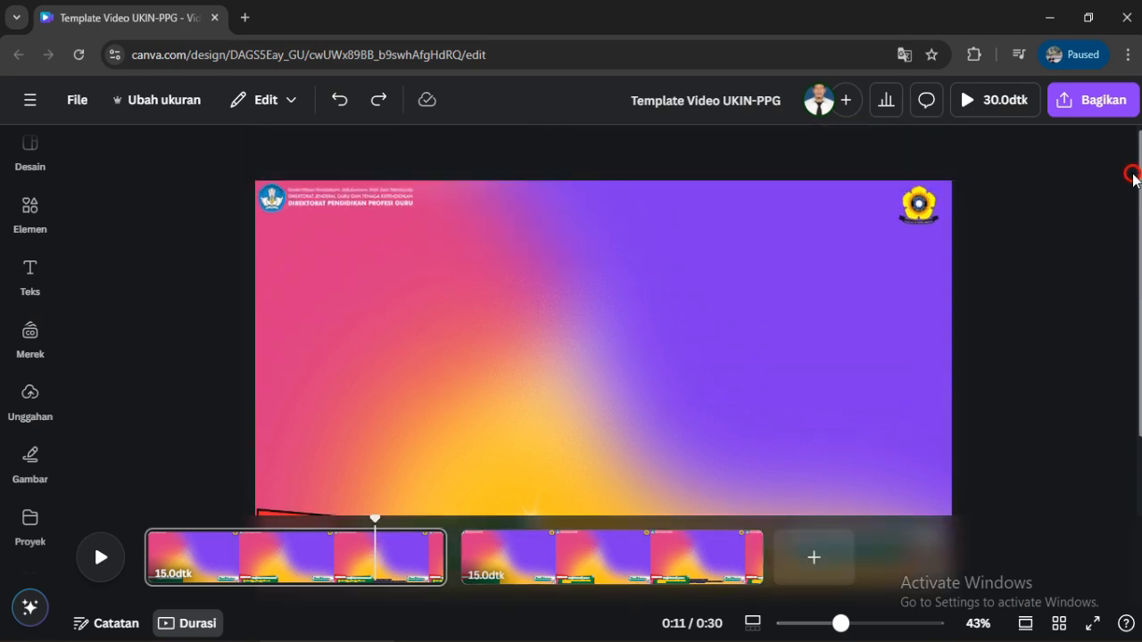
click(384, 210)
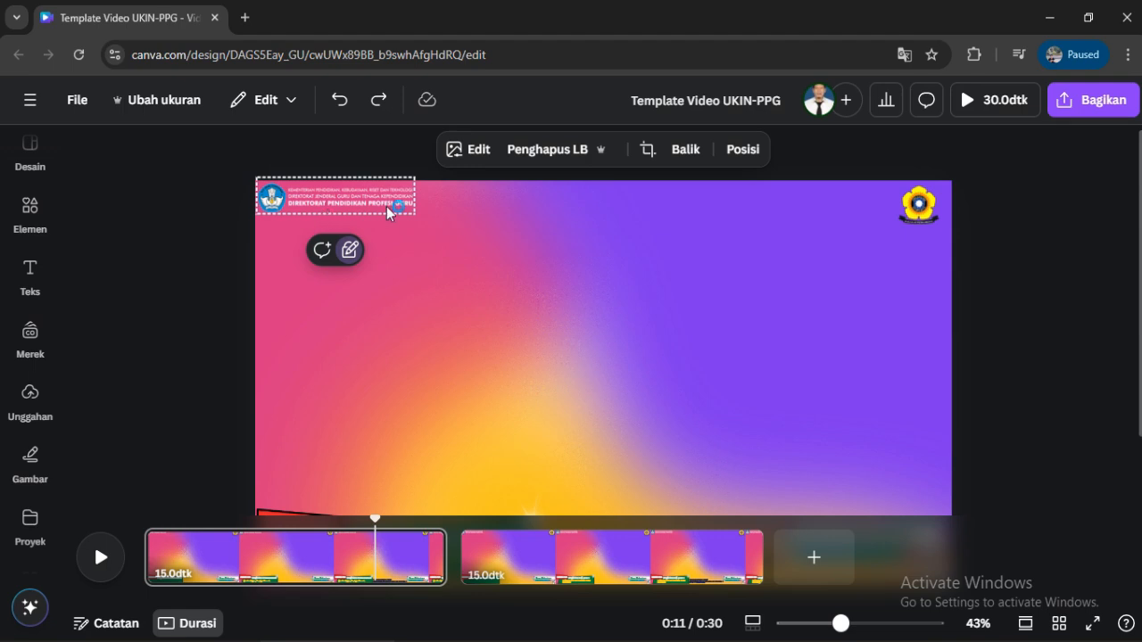
click(910, 222)
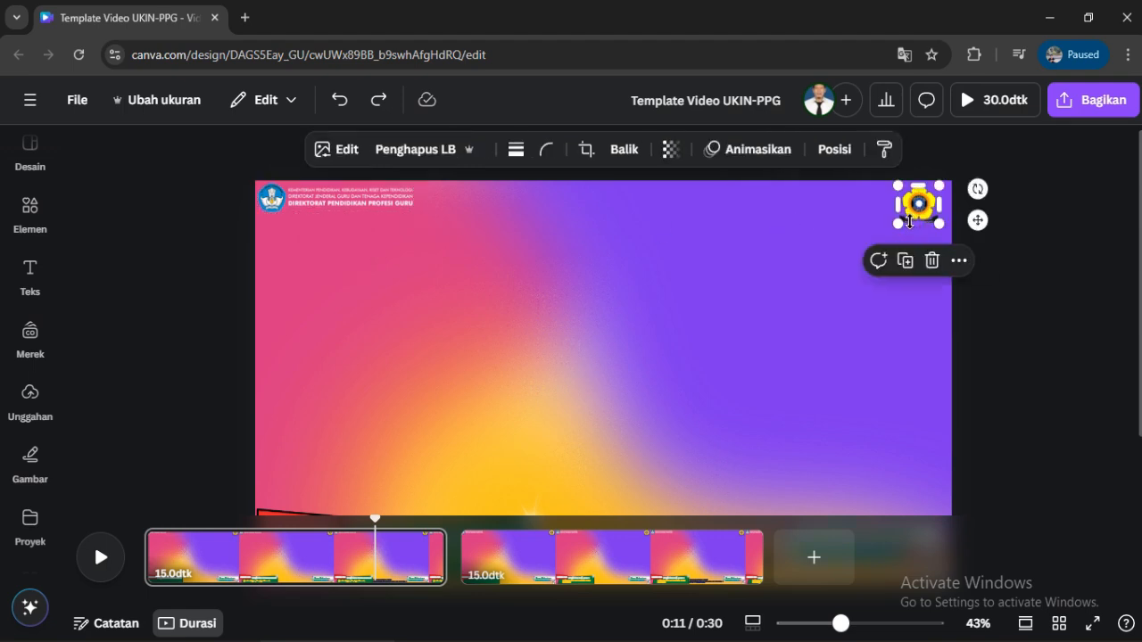
drag(1138, 277, 1129, 238)
drag(1137, 205, 1138, 340)
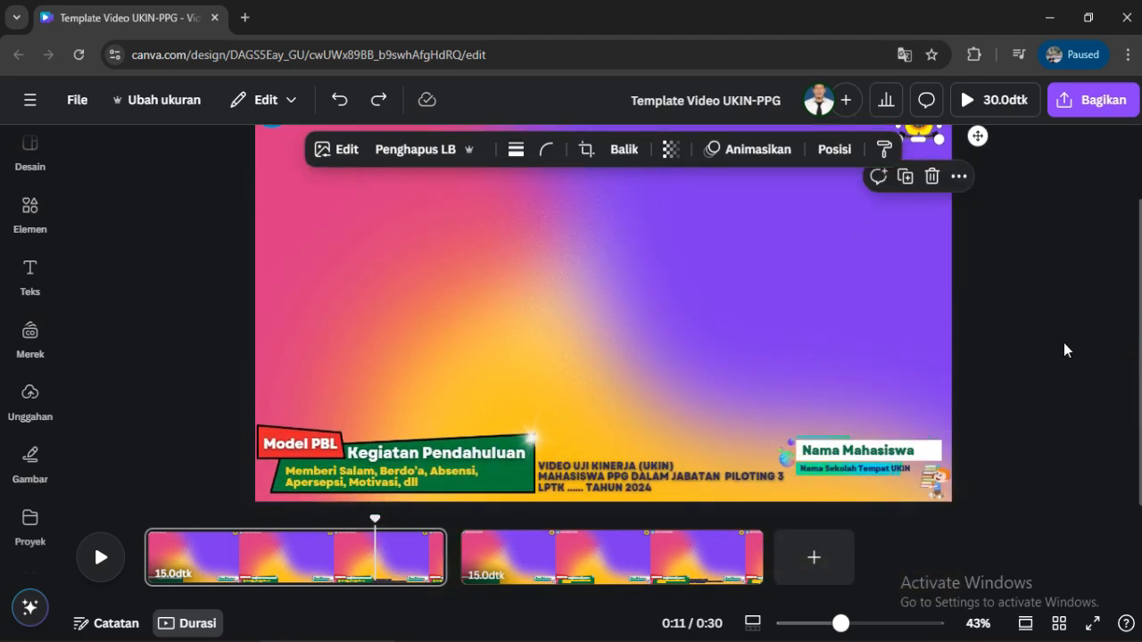
click(288, 446)
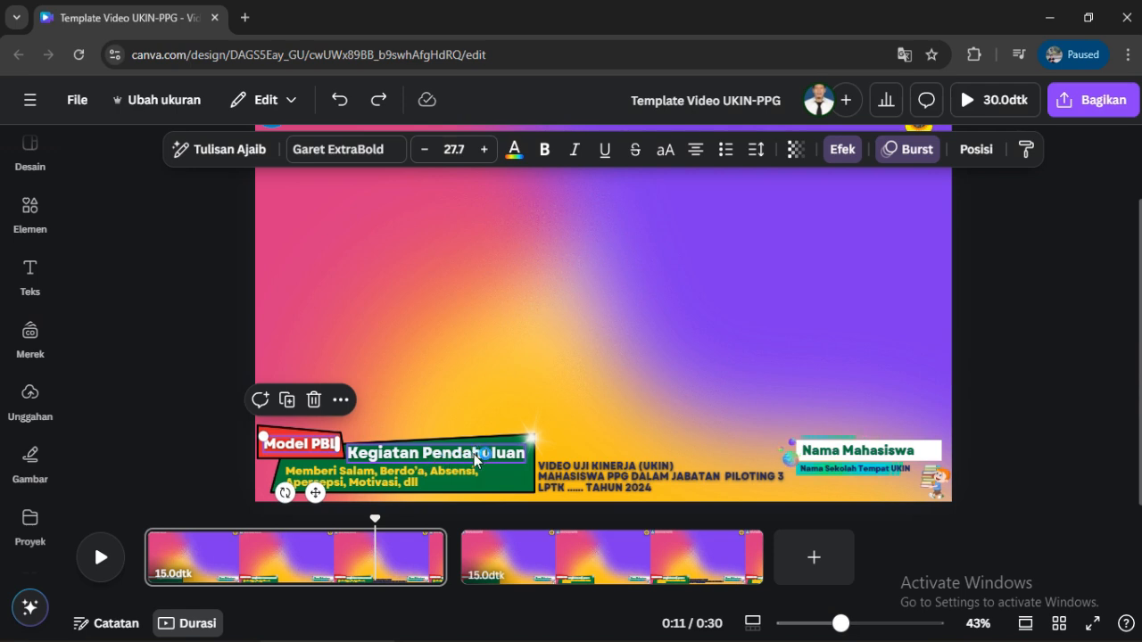
click(429, 453)
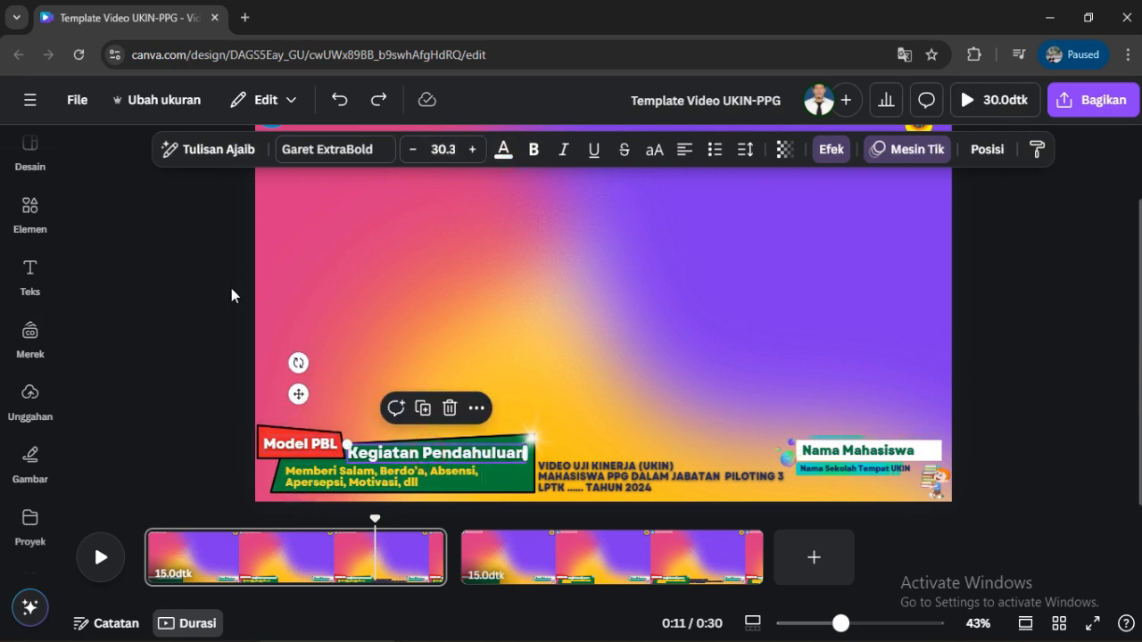
click(311, 477)
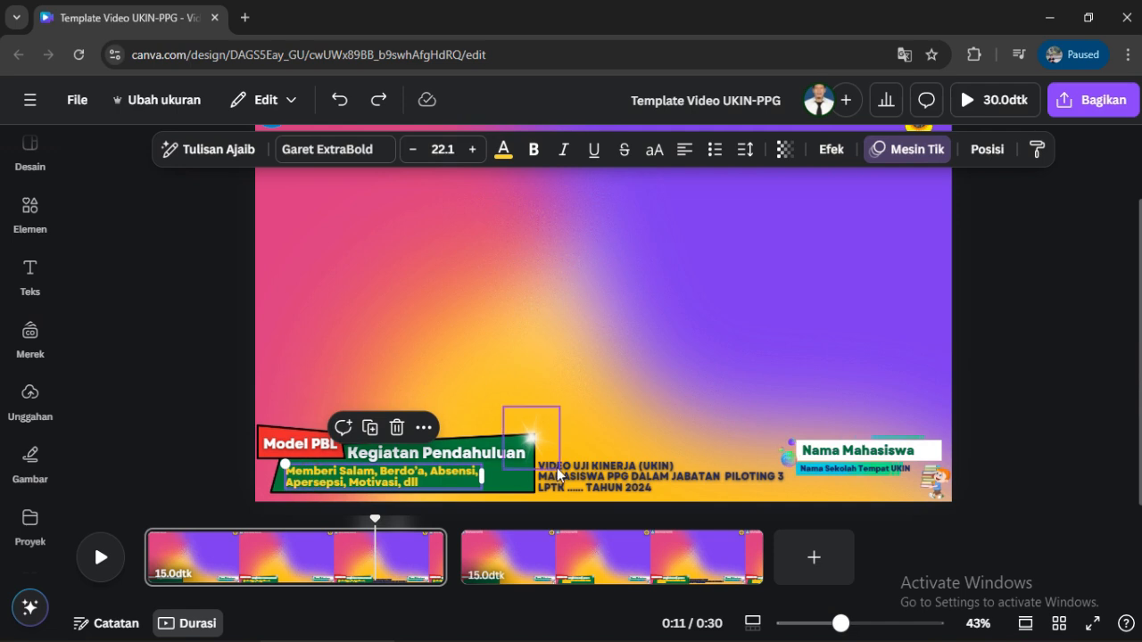
click(592, 480)
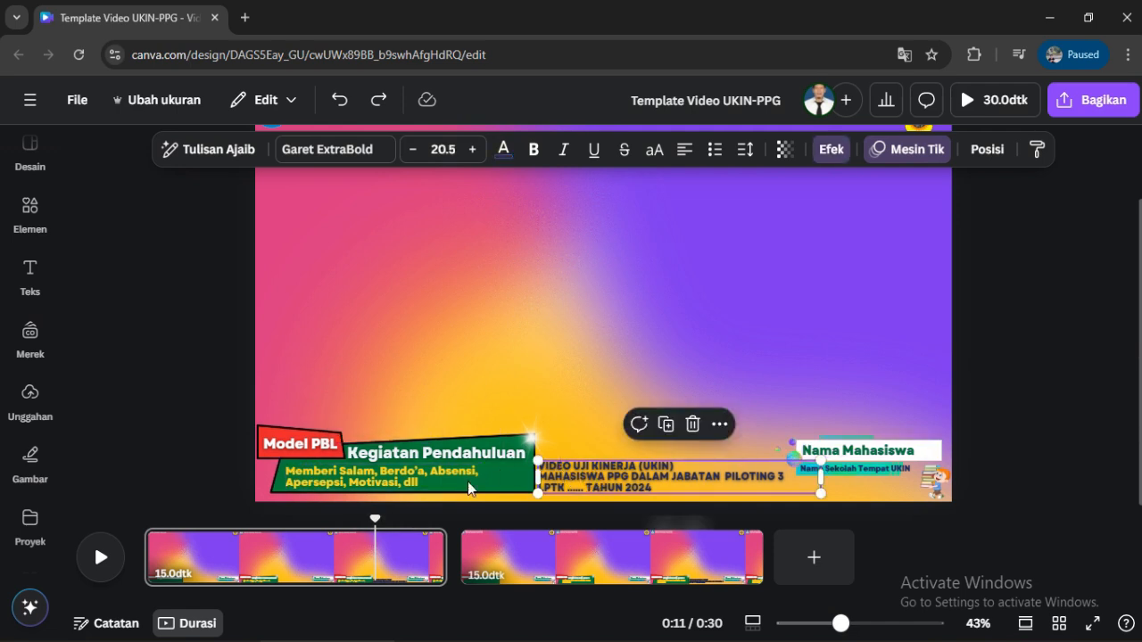
click(307, 568)
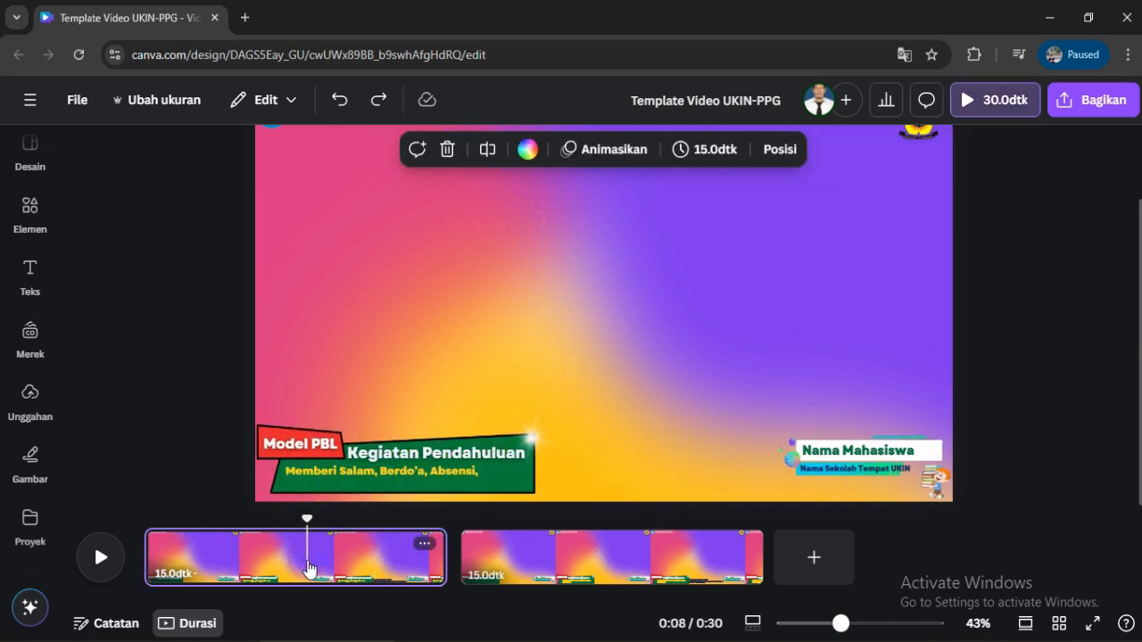
Delete the second page to leave one 15-second page, then switch to the Video PPL-3-Edit folder
click(558, 569)
key(Delete)
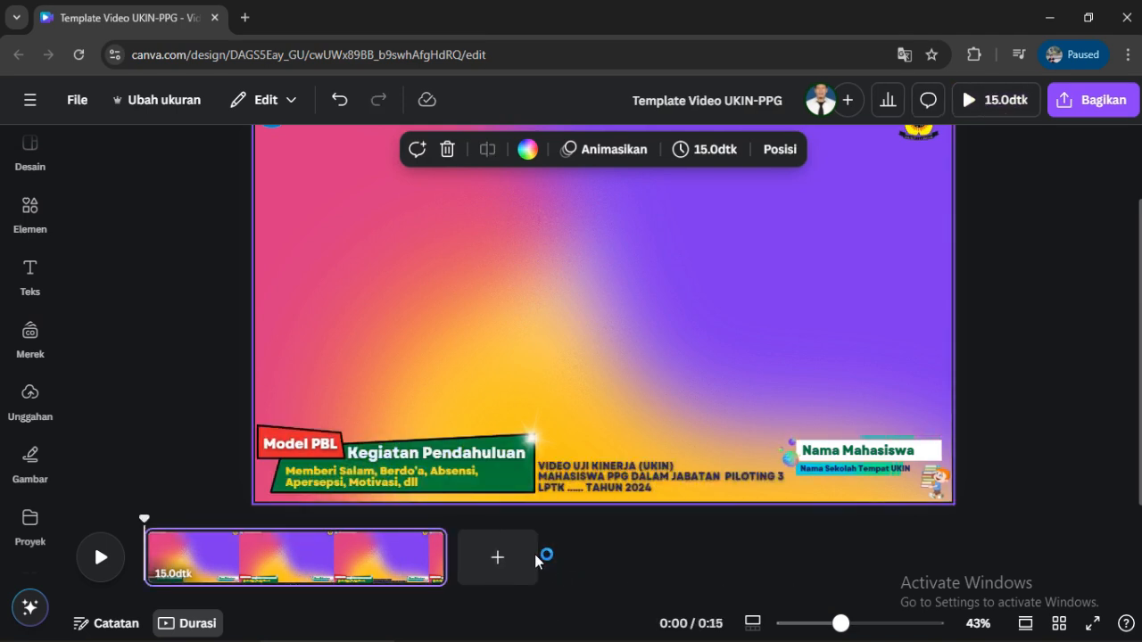
drag(1139, 227, 1134, 297)
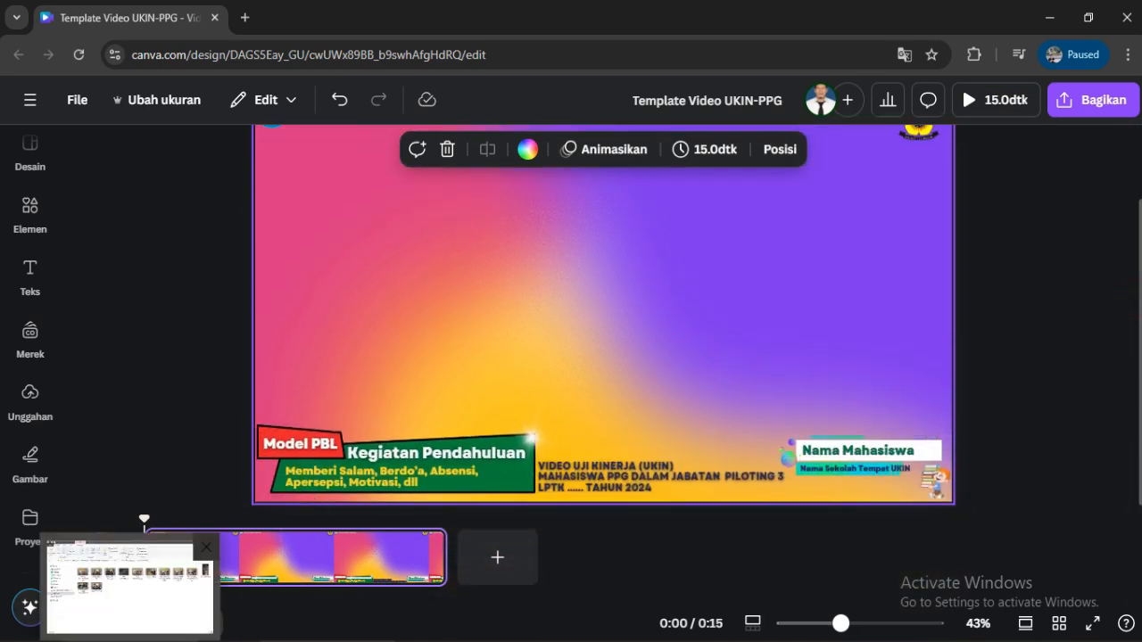
click(130, 638)
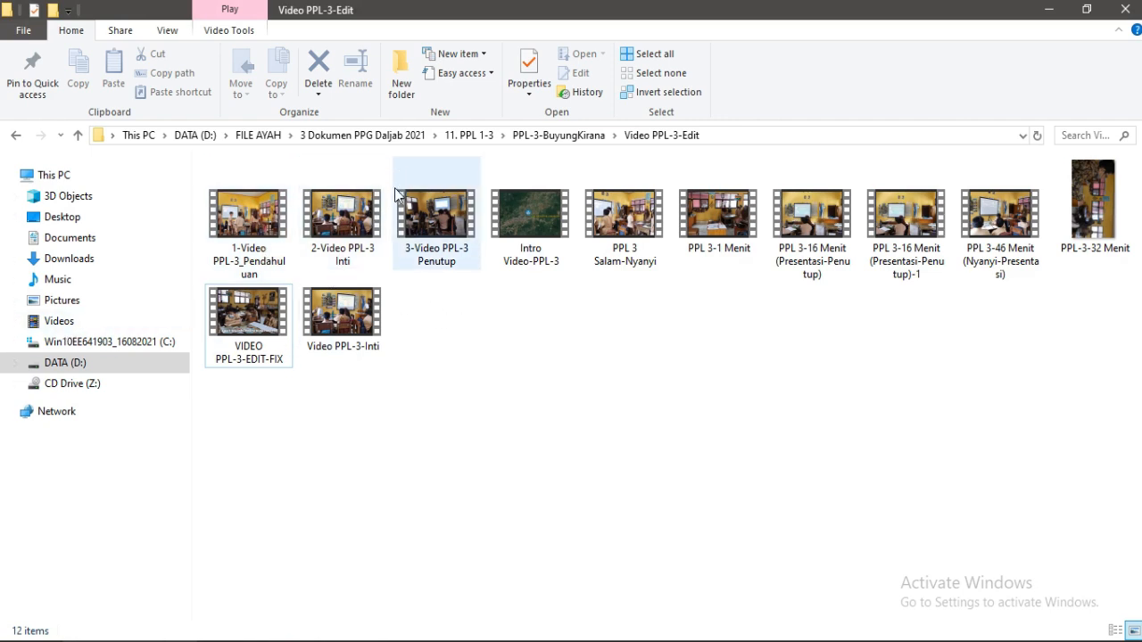
Play the 3-Video PPL-3 Penutup classroom clip from the Video PPL-3-Edit folder
double_click(398, 193)
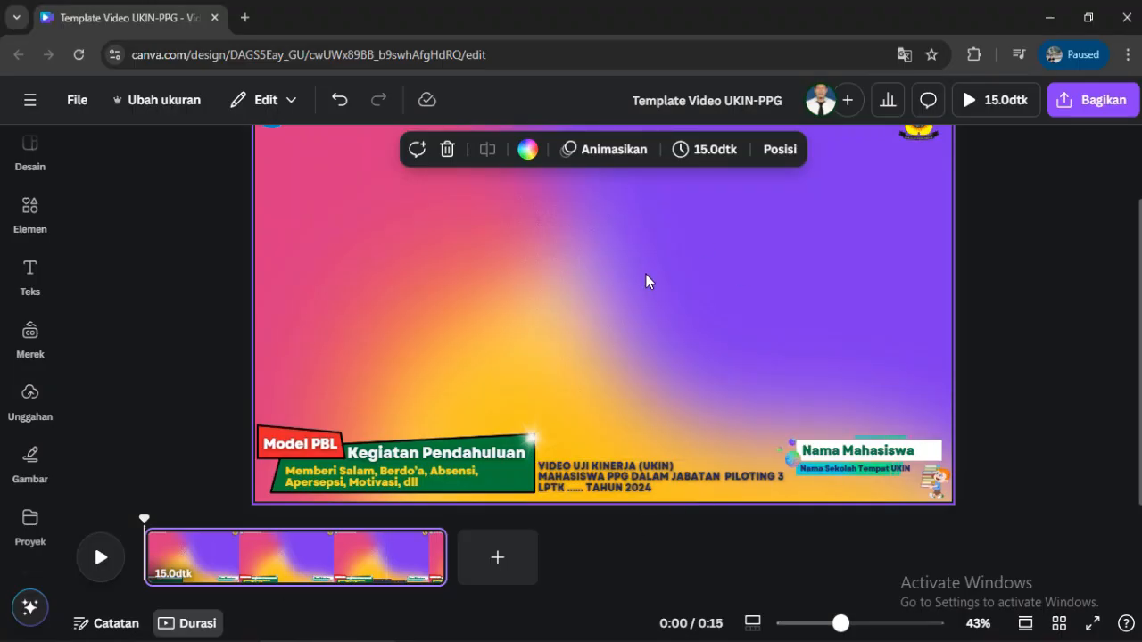
Select the top-left logo, then duplicate the first Kegiatan Pendahuluan page
scroll(513, 266, up, 2)
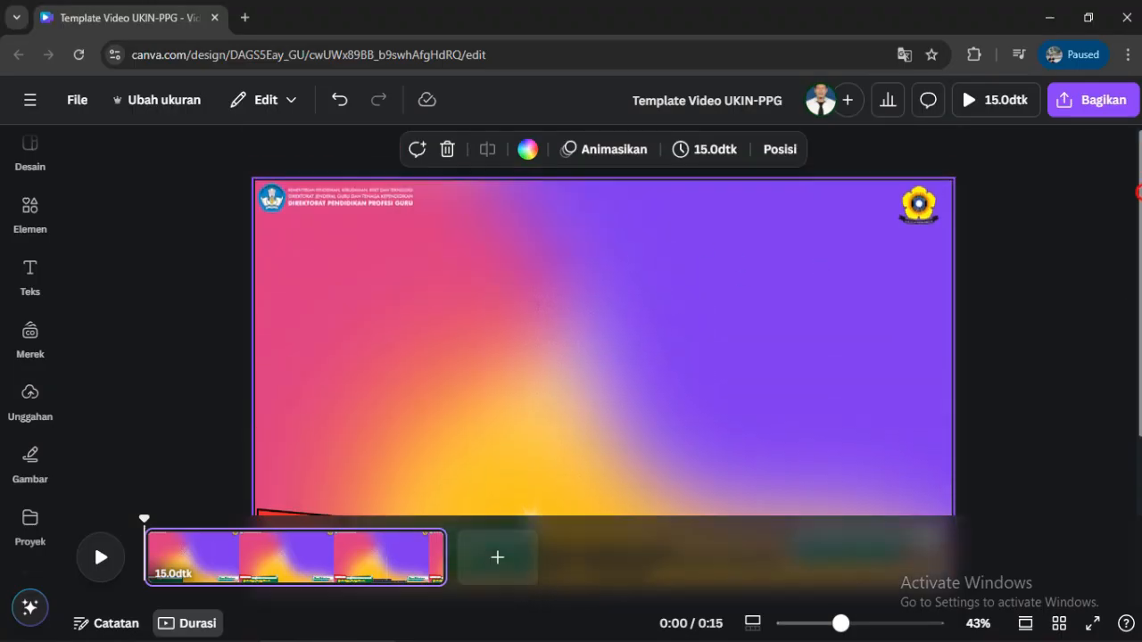
click(289, 217)
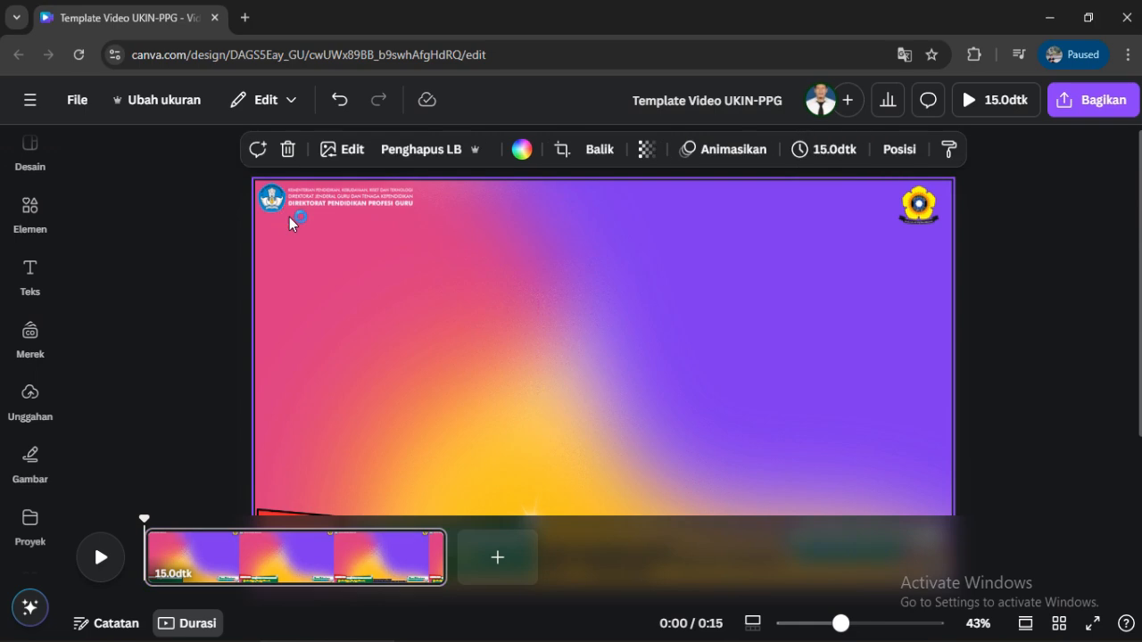
scroll(603, 339, down, 2)
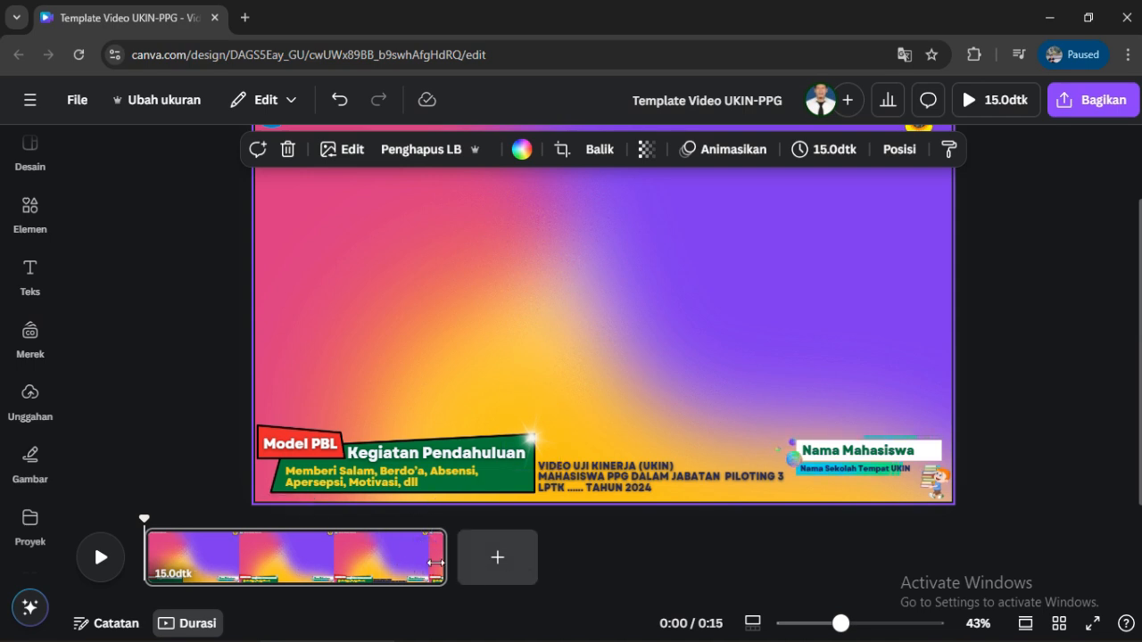
click(426, 546)
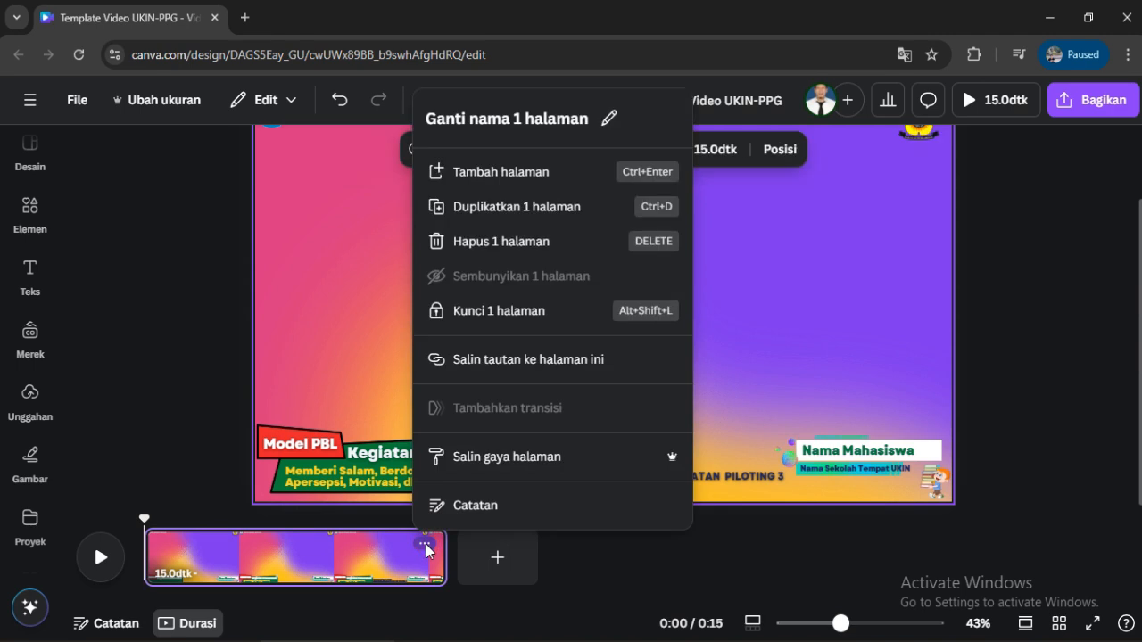
click(534, 207)
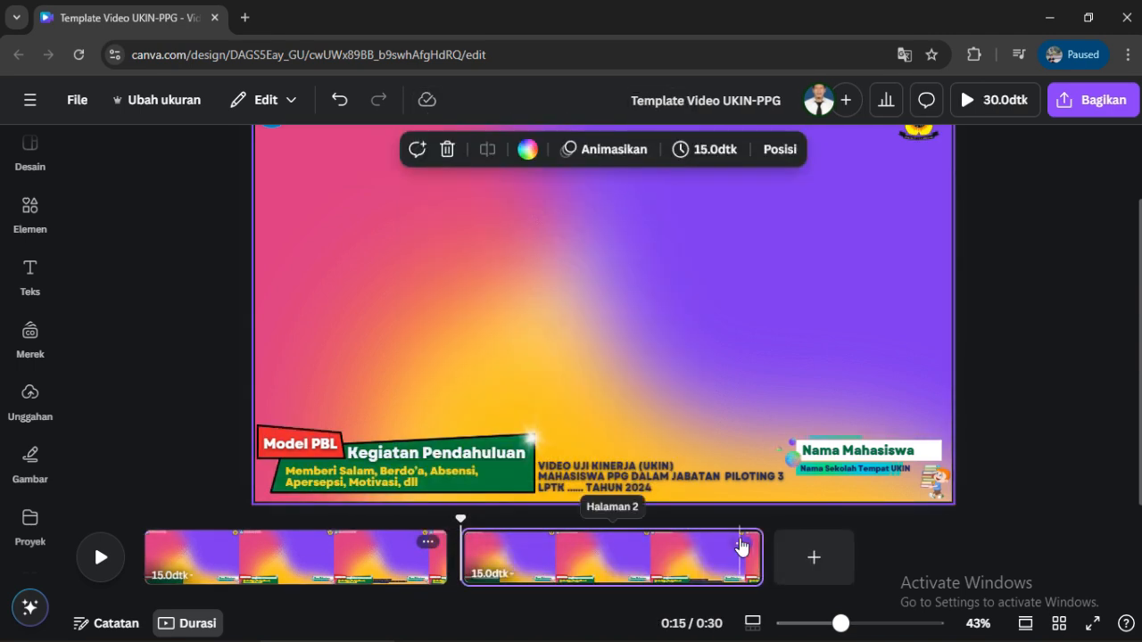
Keep duplicating the second page until seven 15-second pages total 1:45
click(741, 546)
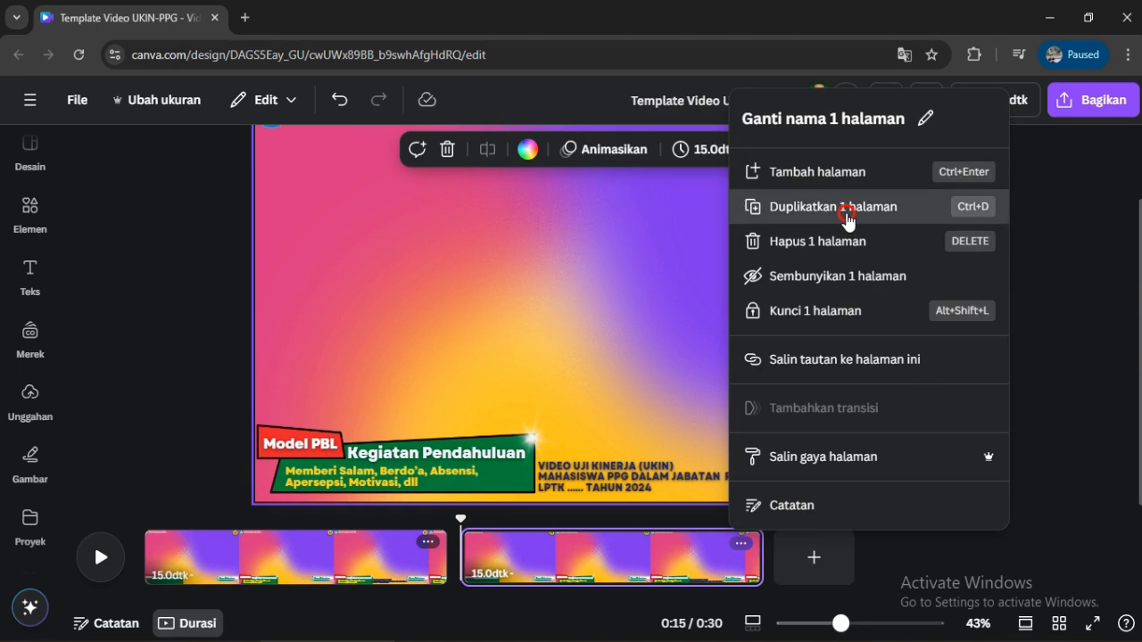
key(ctrl+d)
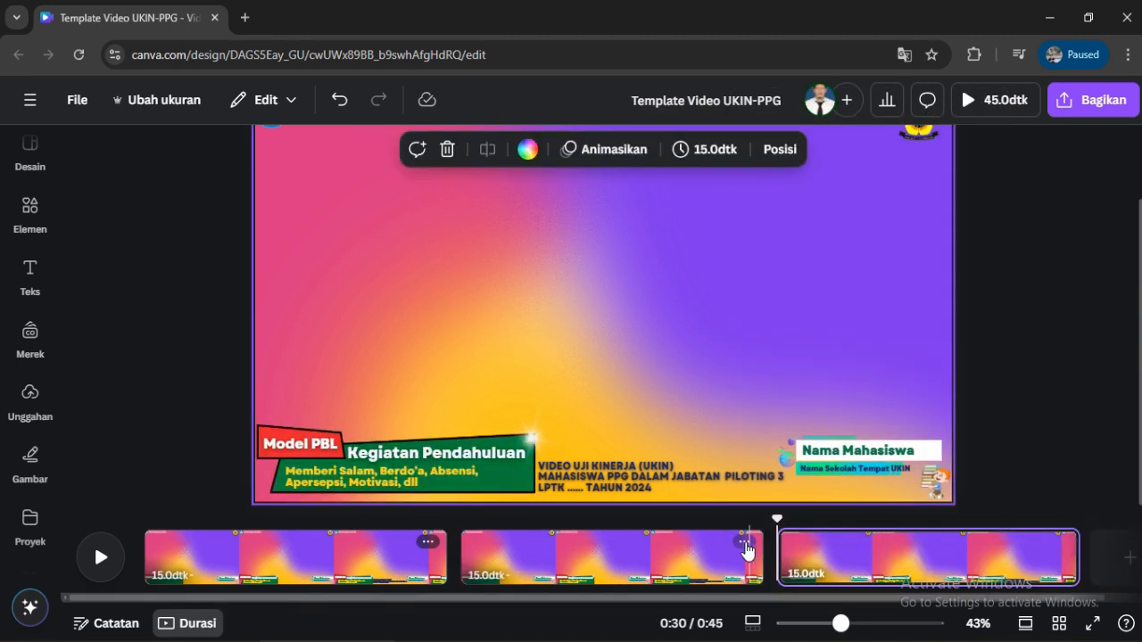
click(743, 544)
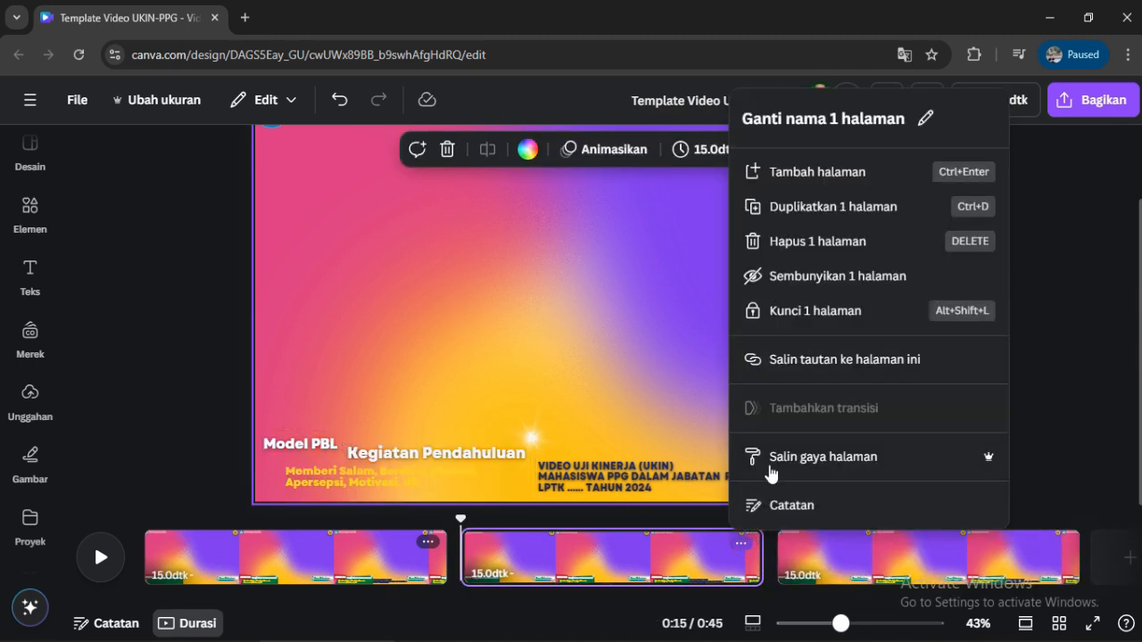
click(854, 215)
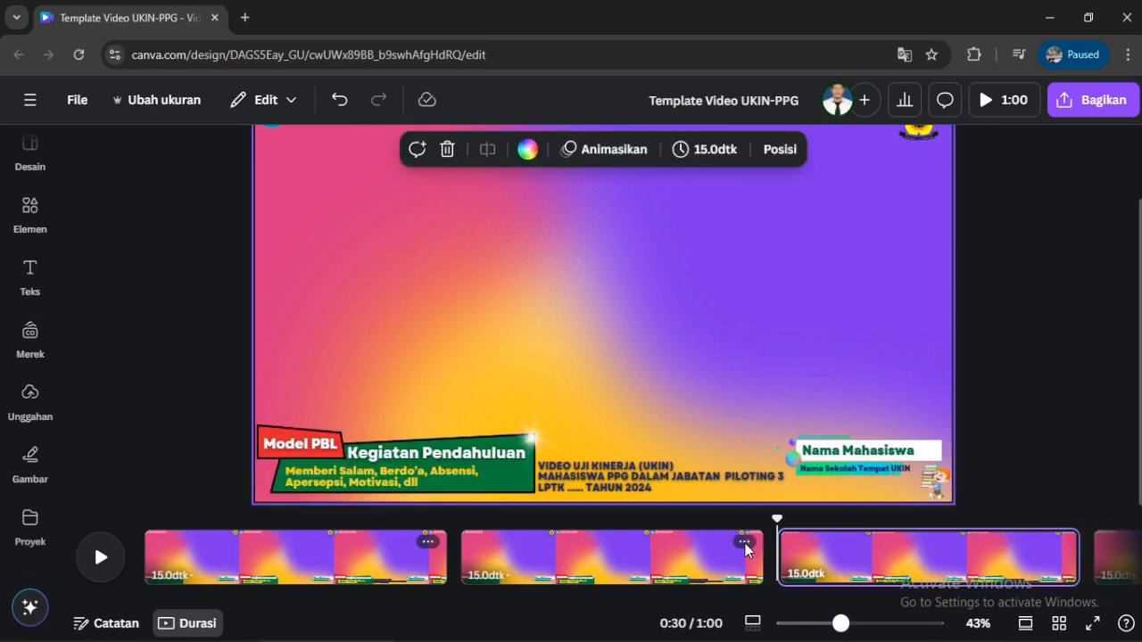
click(745, 543)
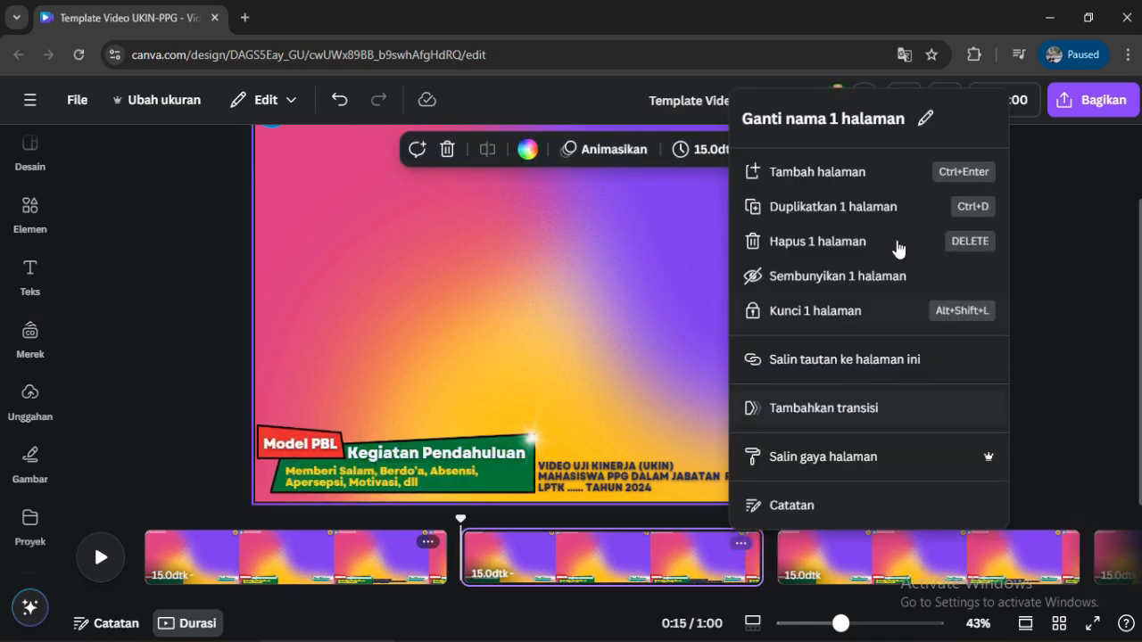
click(885, 206)
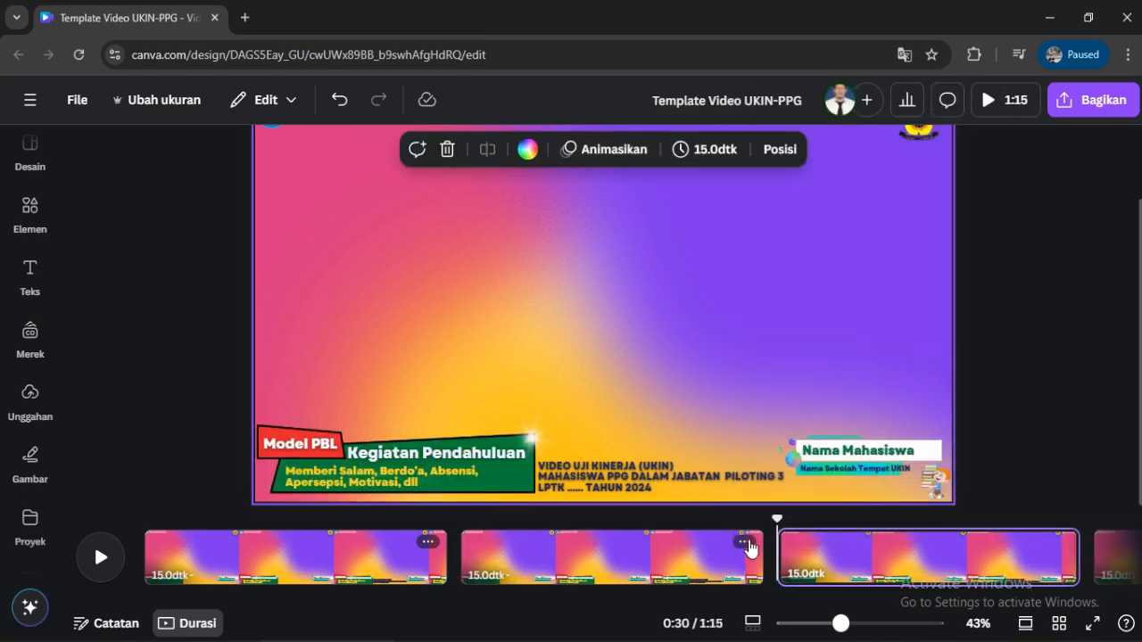
click(745, 543)
click(812, 214)
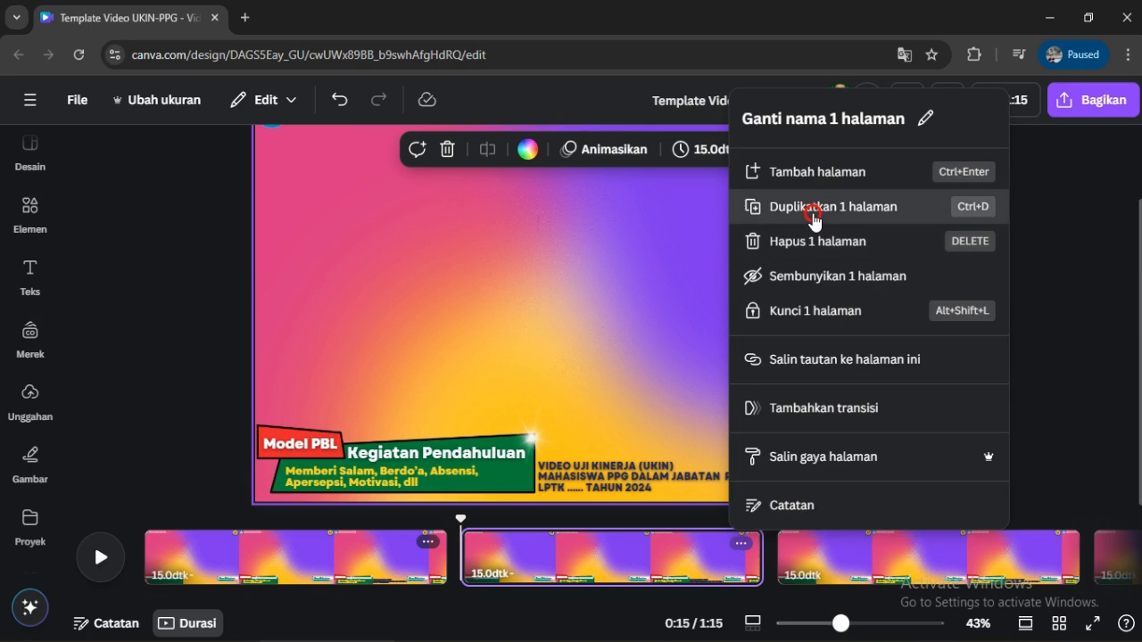
click(745, 542)
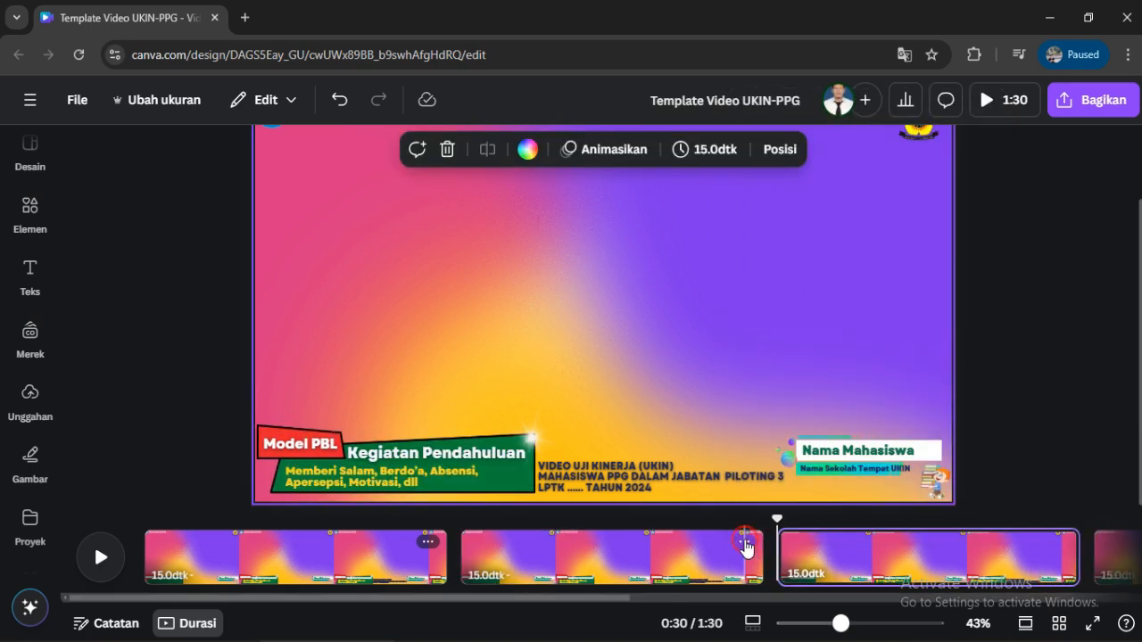
click(841, 212)
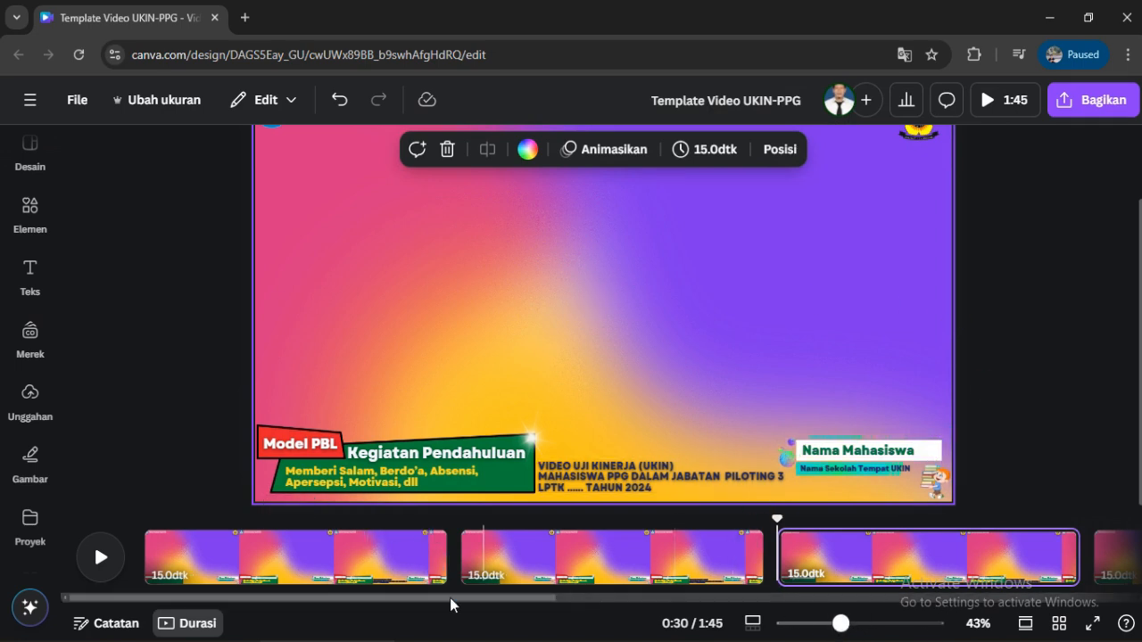
drag(449, 598, 426, 602)
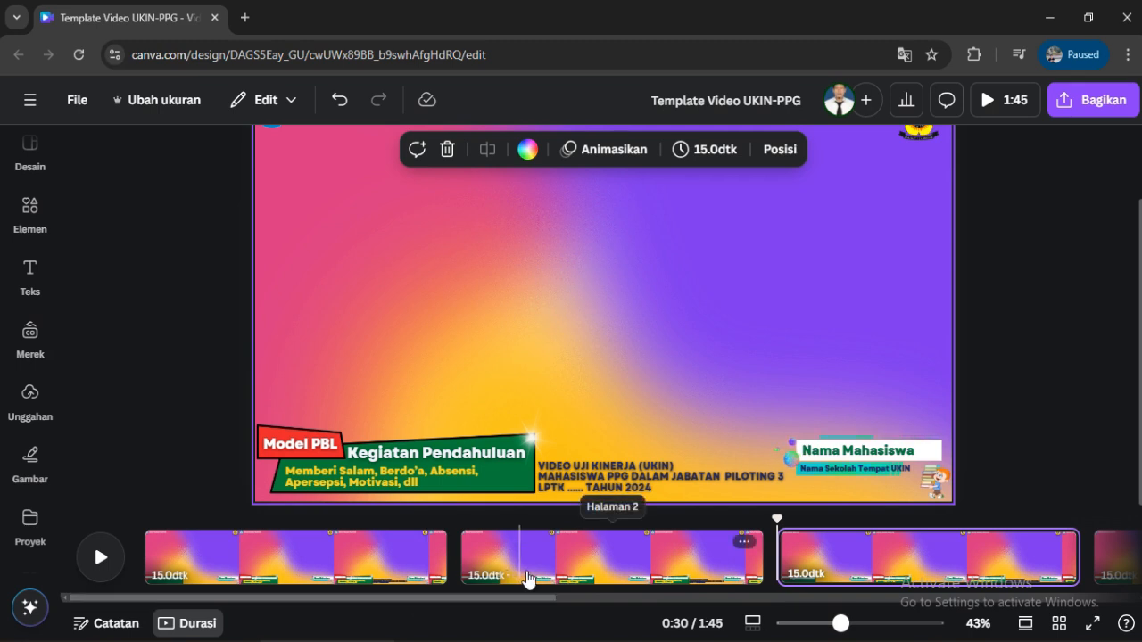
Go back to the first page and drag the playhead to 0:00
click(665, 554)
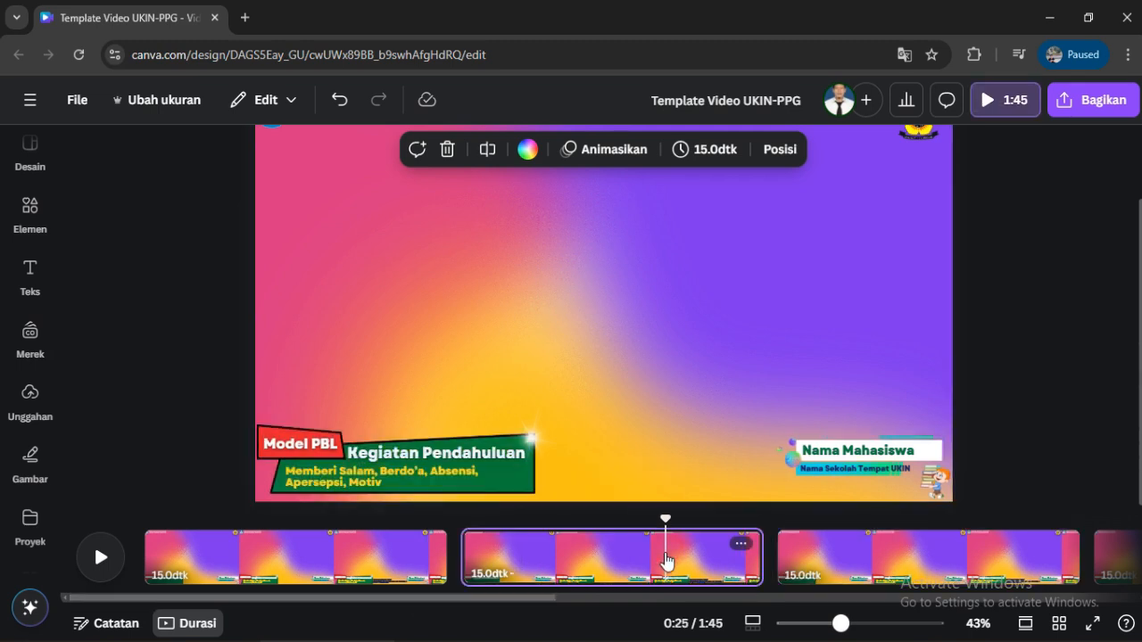
click(743, 548)
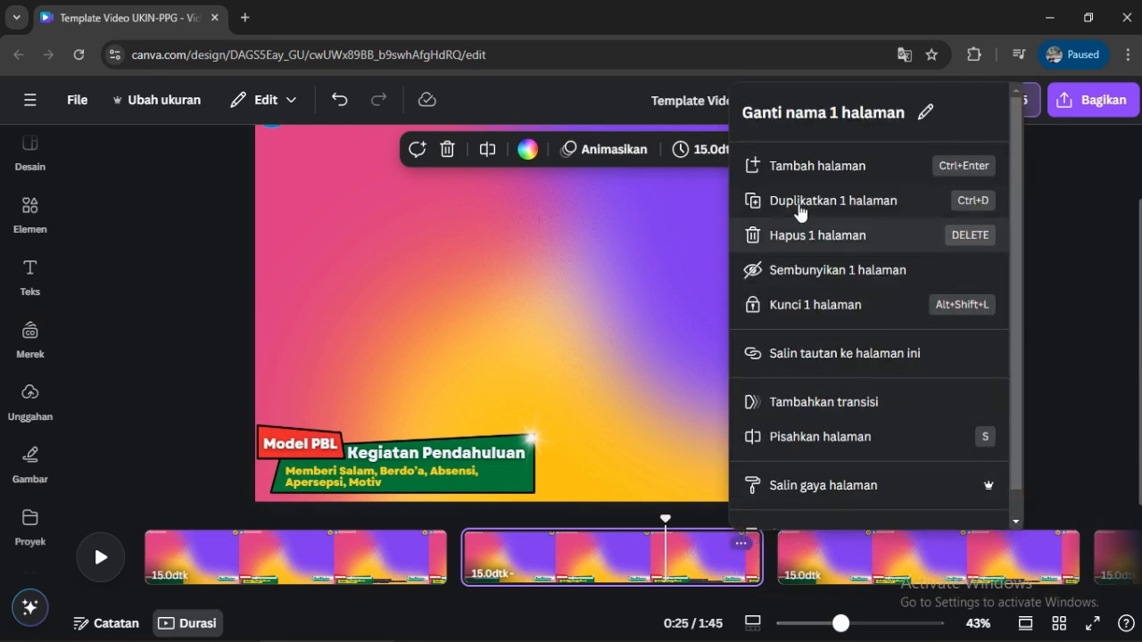
click(192, 332)
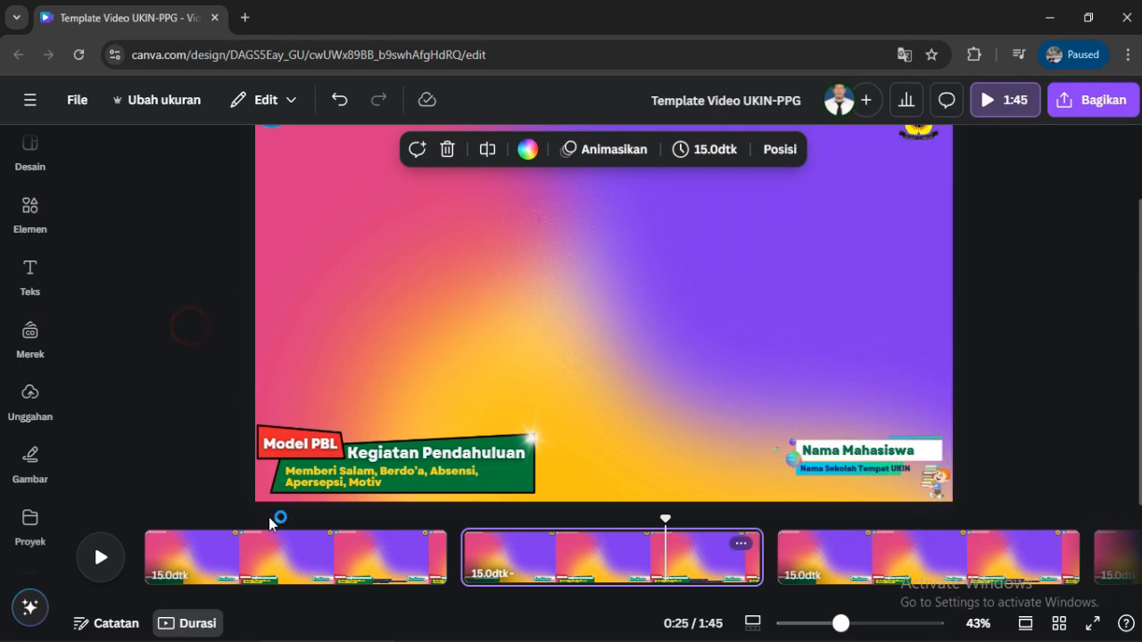
click(256, 575)
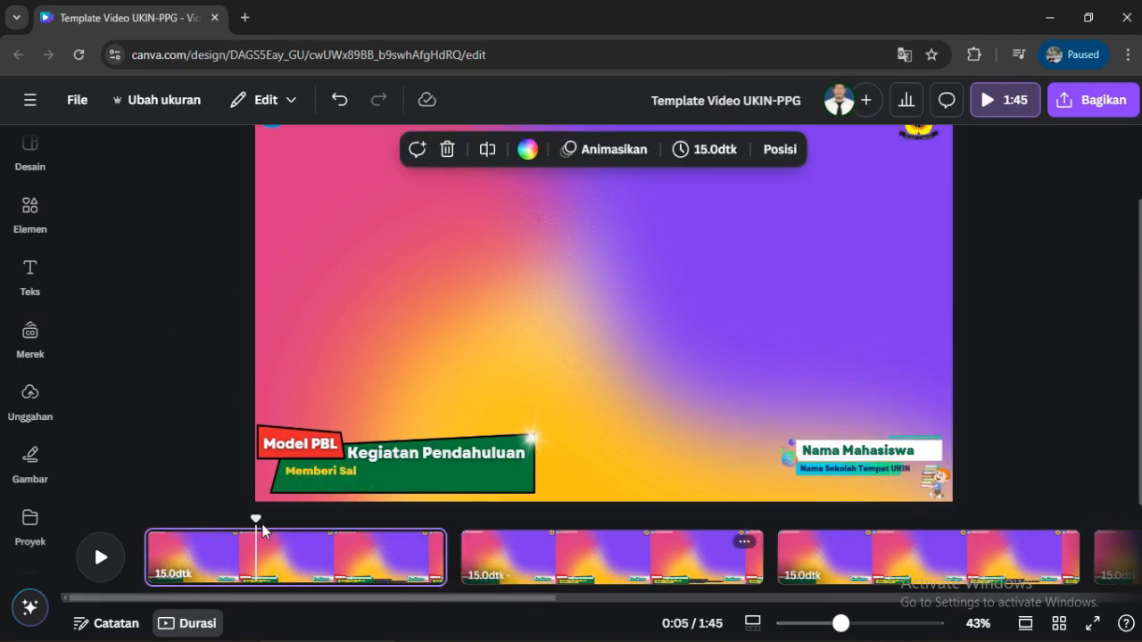
drag(256, 519, 121, 544)
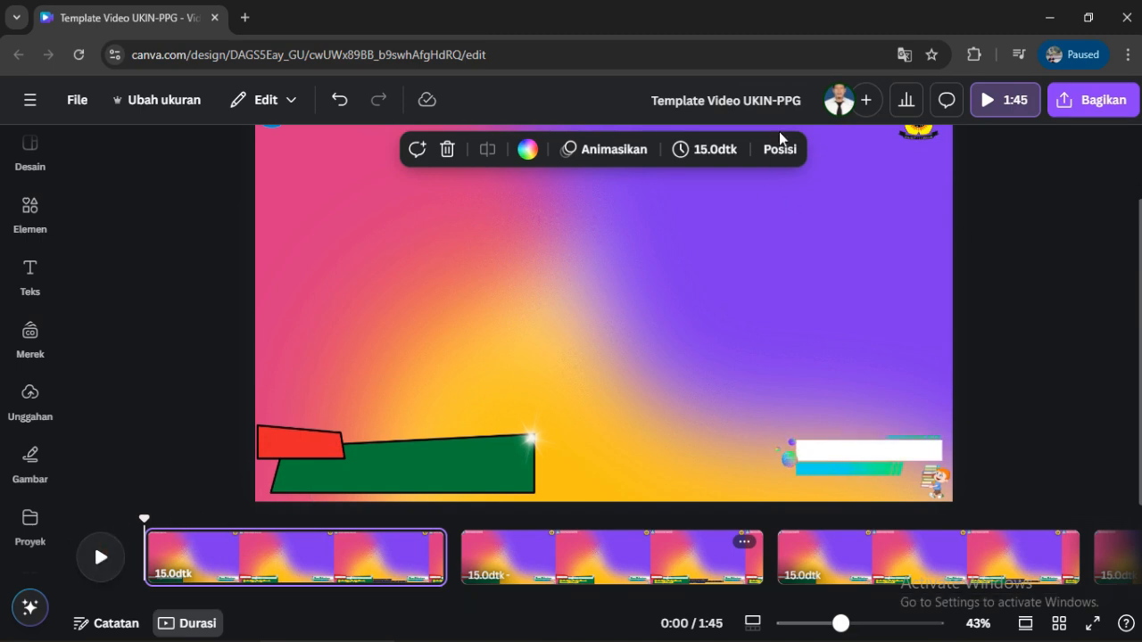
click(990, 104)
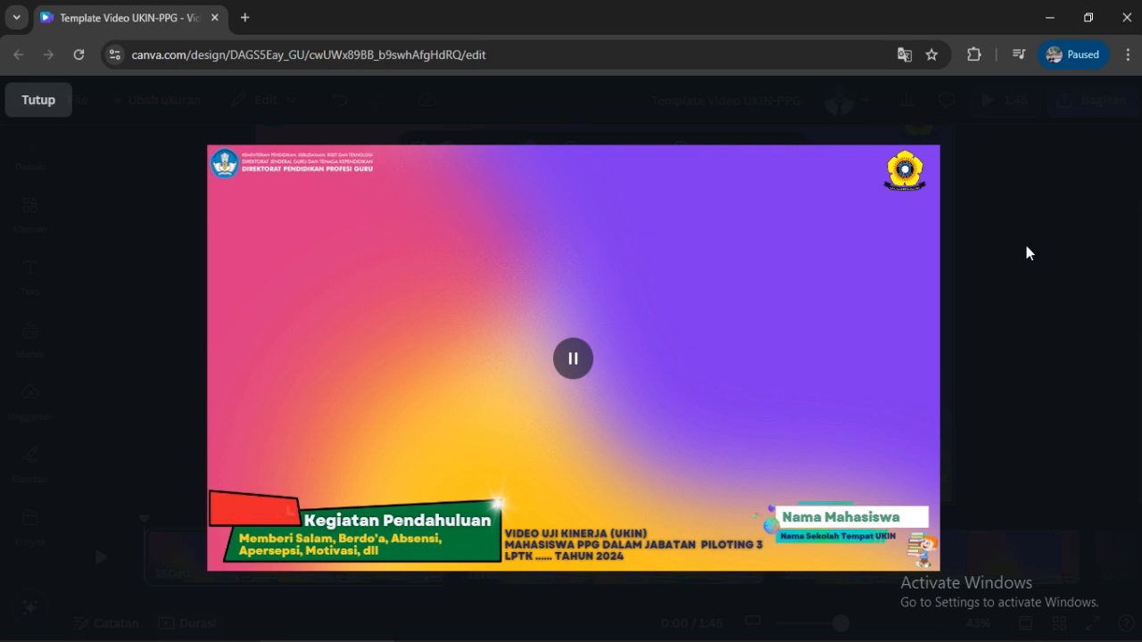
click(35, 103)
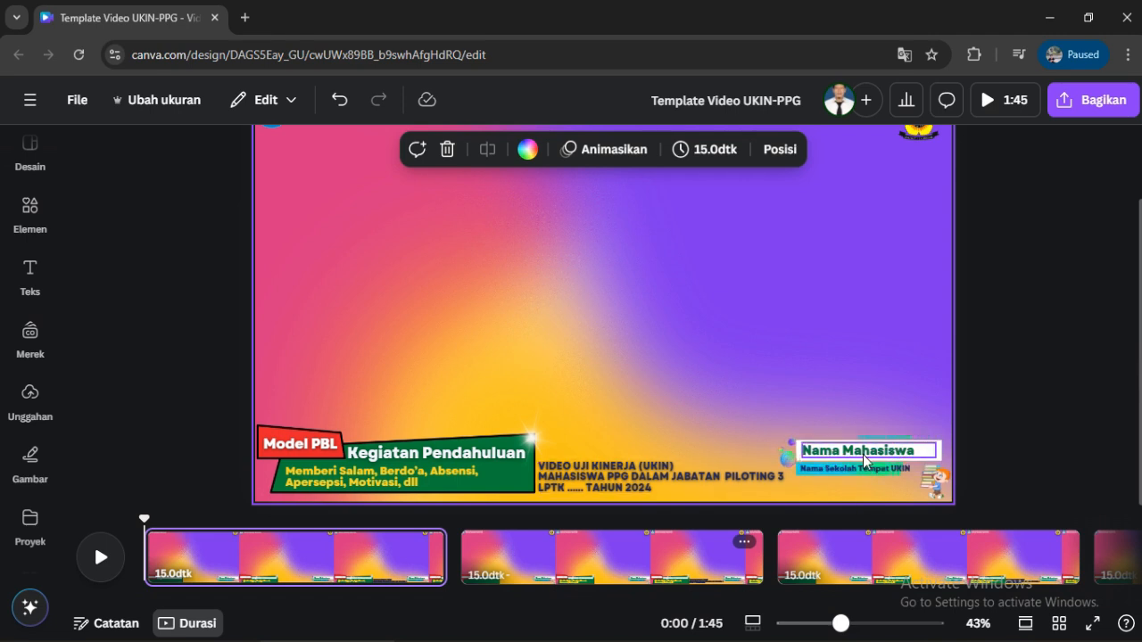
On page 2, replace the Kegiatan Pendahuluan title with 'Kegiatan Inti: Fase 1'
drag(1140, 333, 1139, 197)
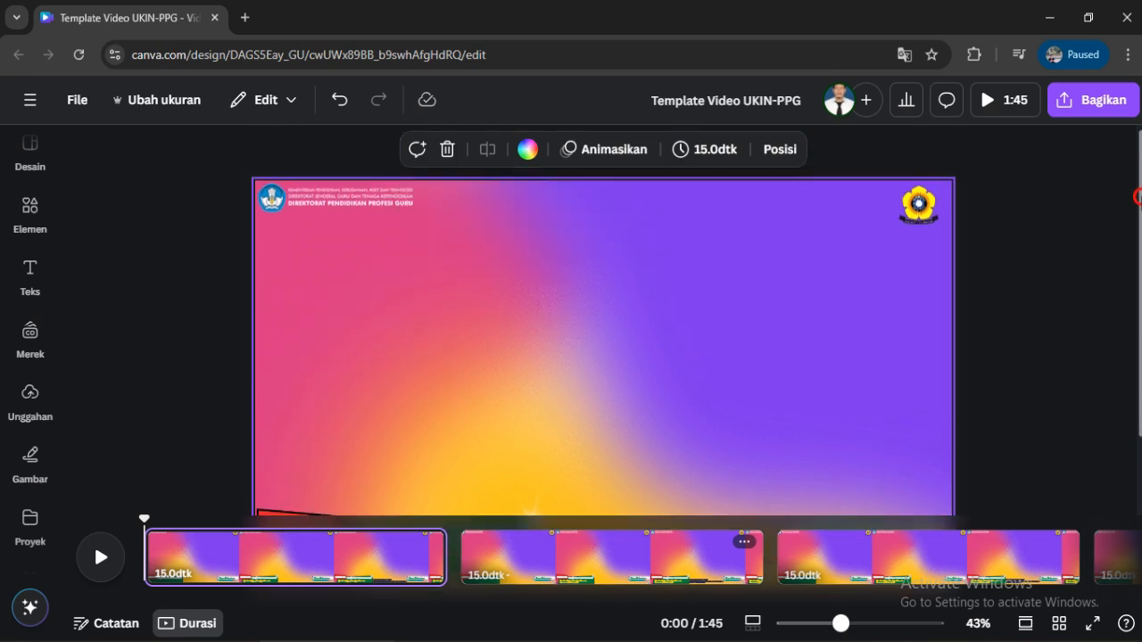
click(312, 244)
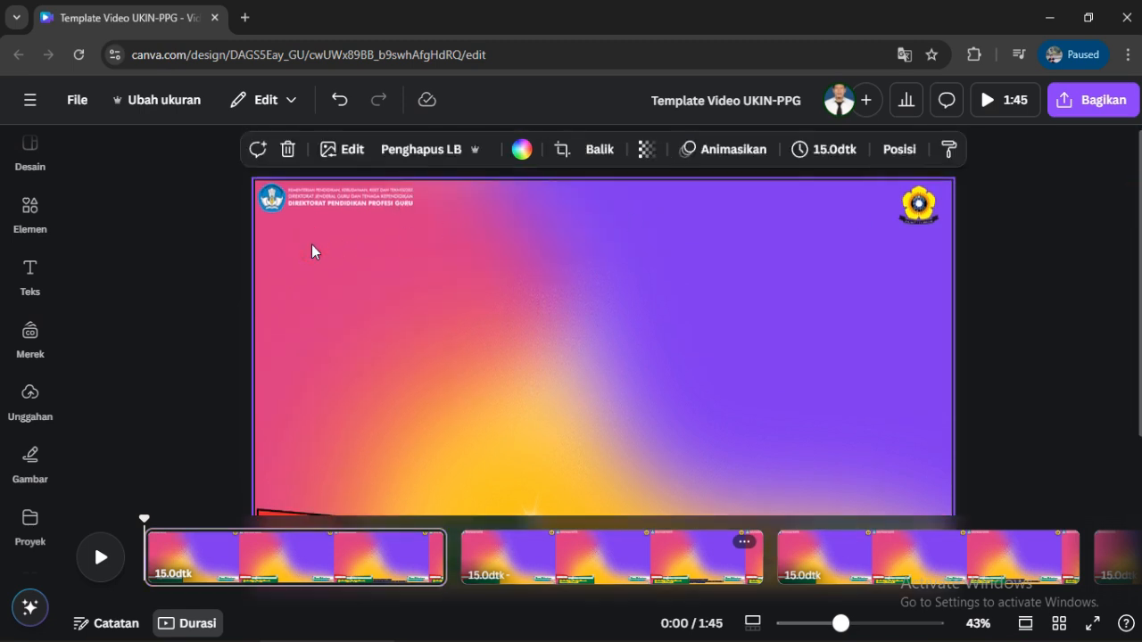
click(535, 558)
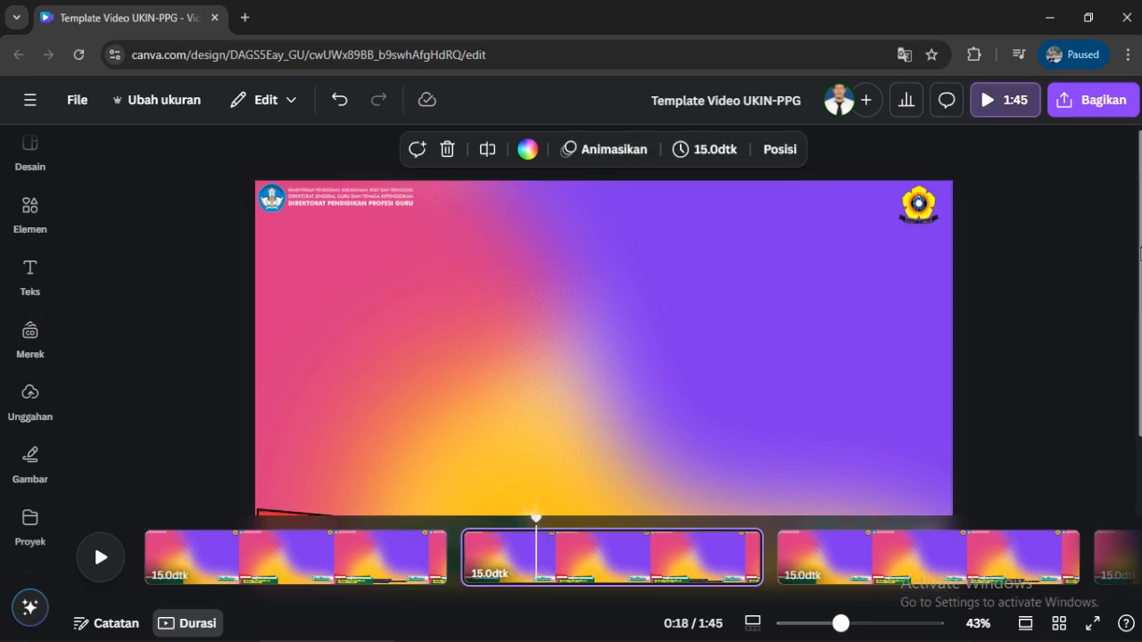
scroll(1141, 254, down, 1)
click(408, 461)
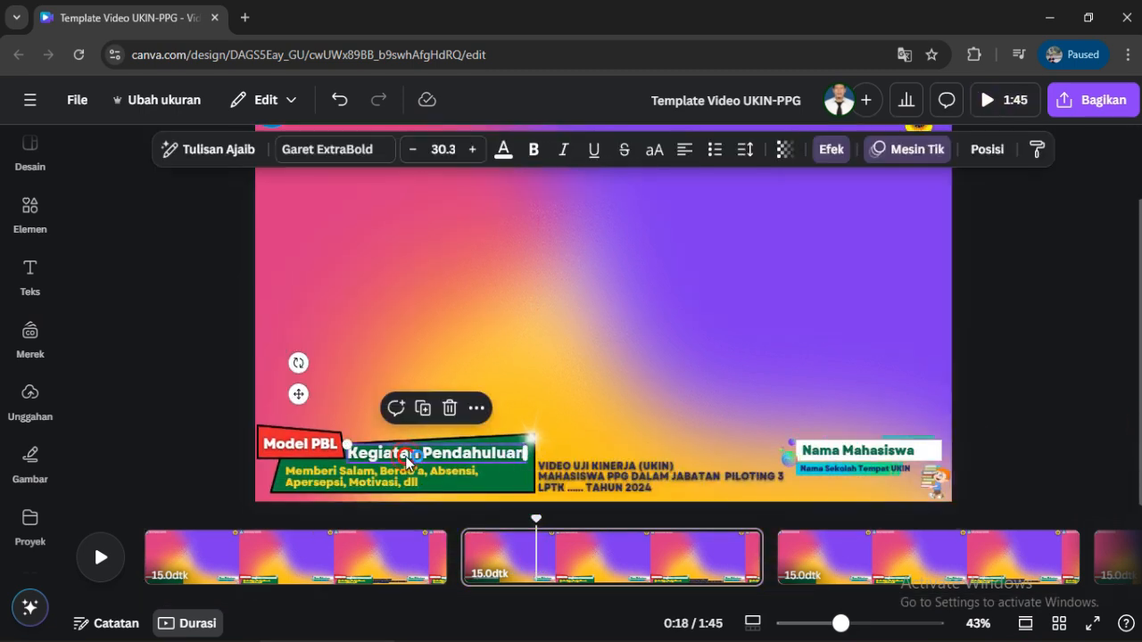
click(406, 457)
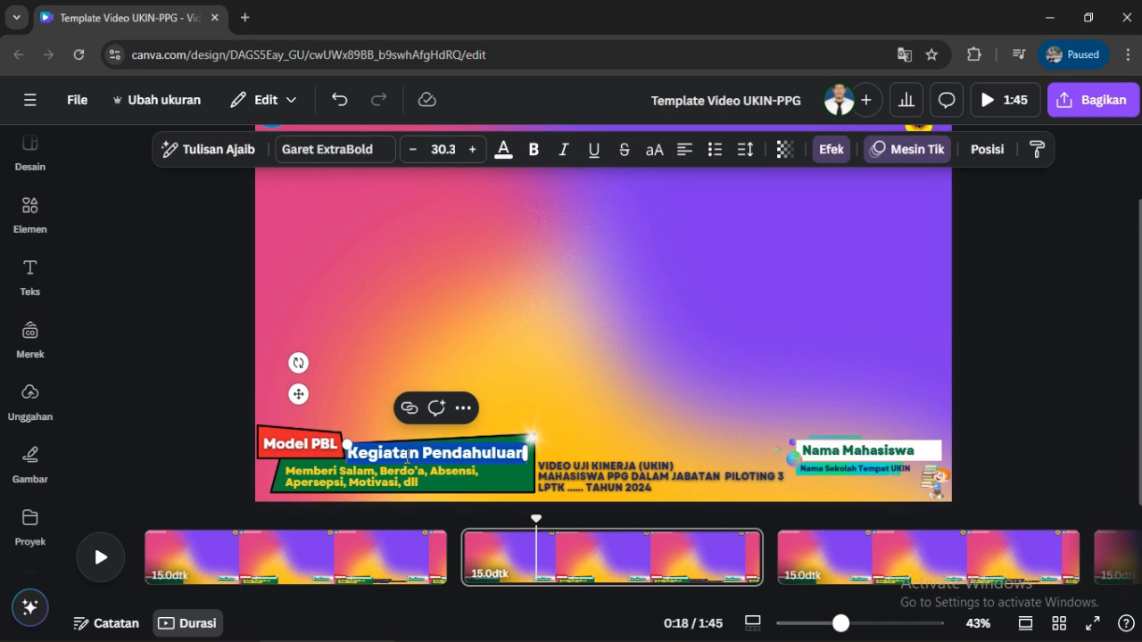
key(BackSpace)
text(Kegi)
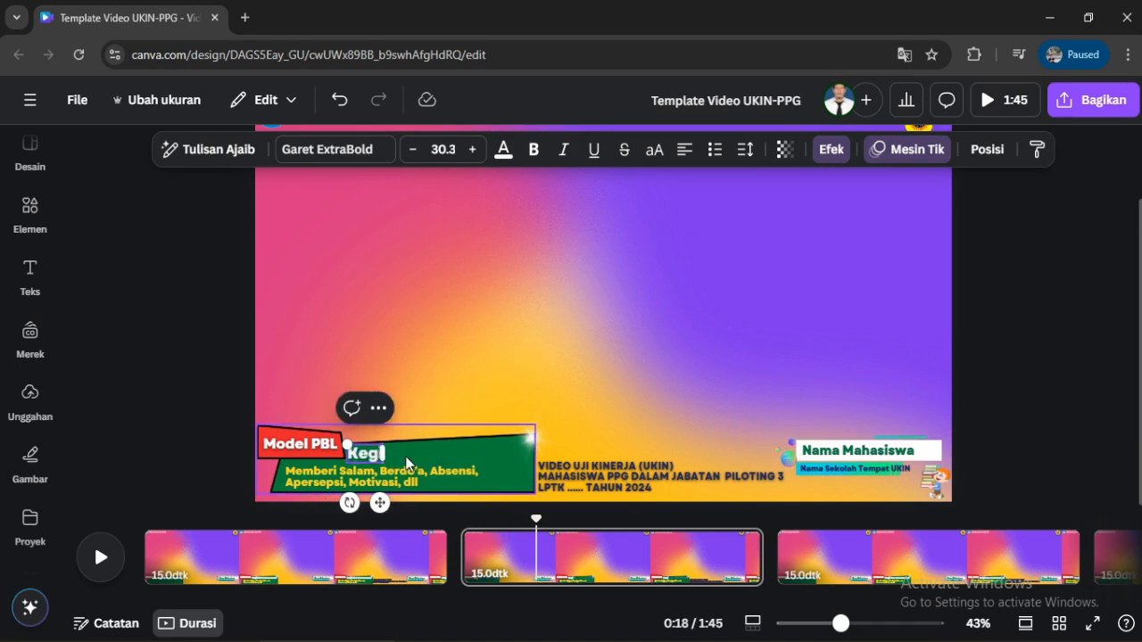
text(atan Int)
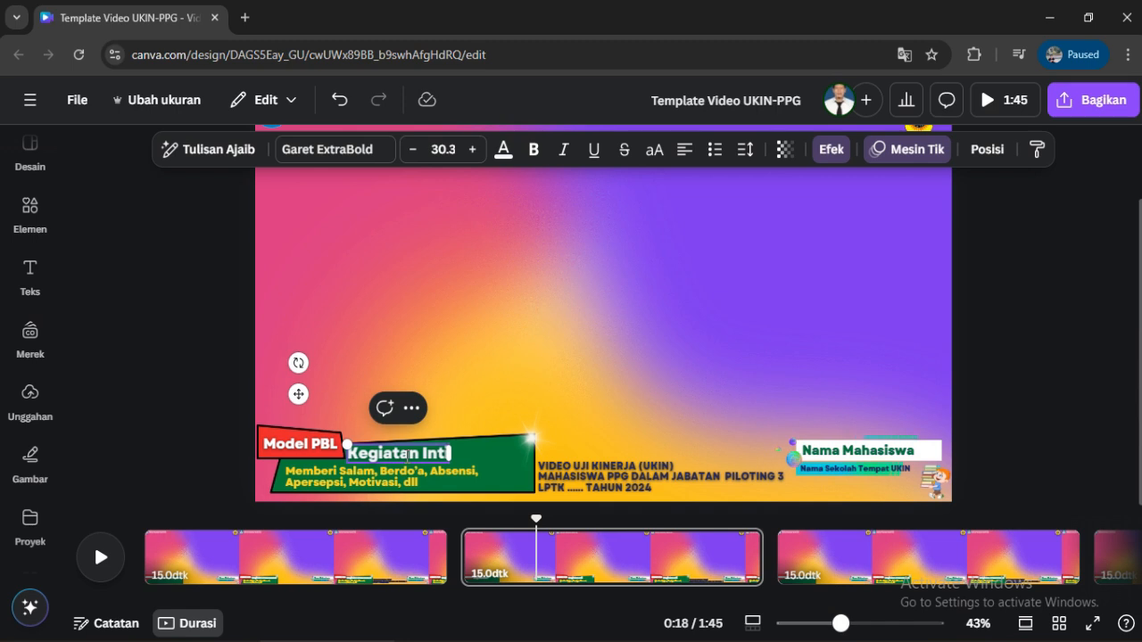
text(i: Fase 1)
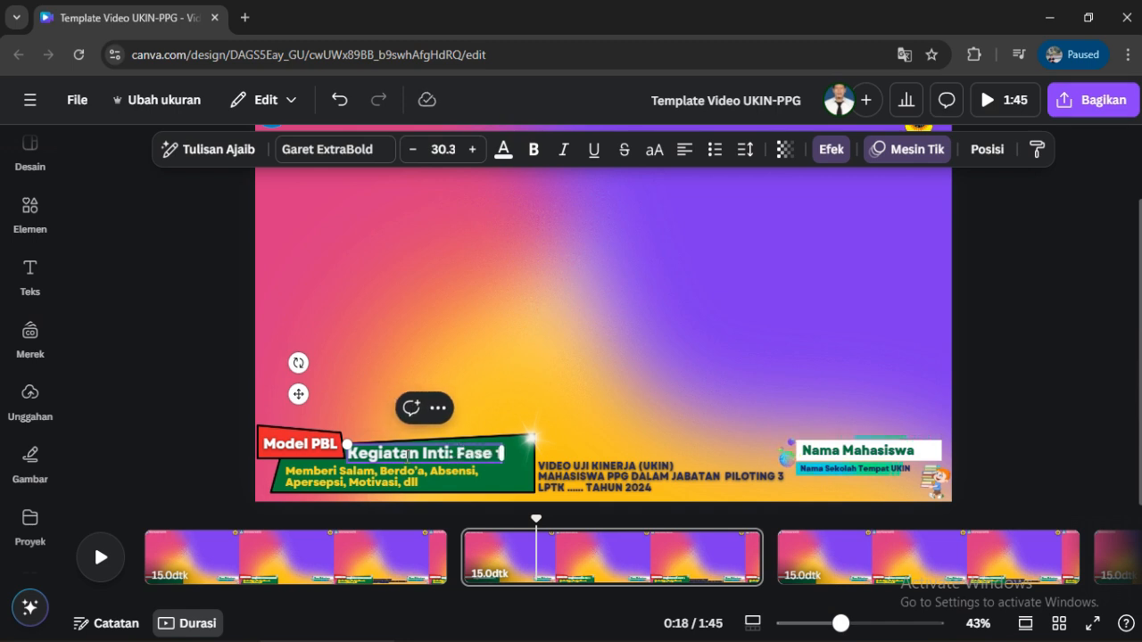
click(215, 390)
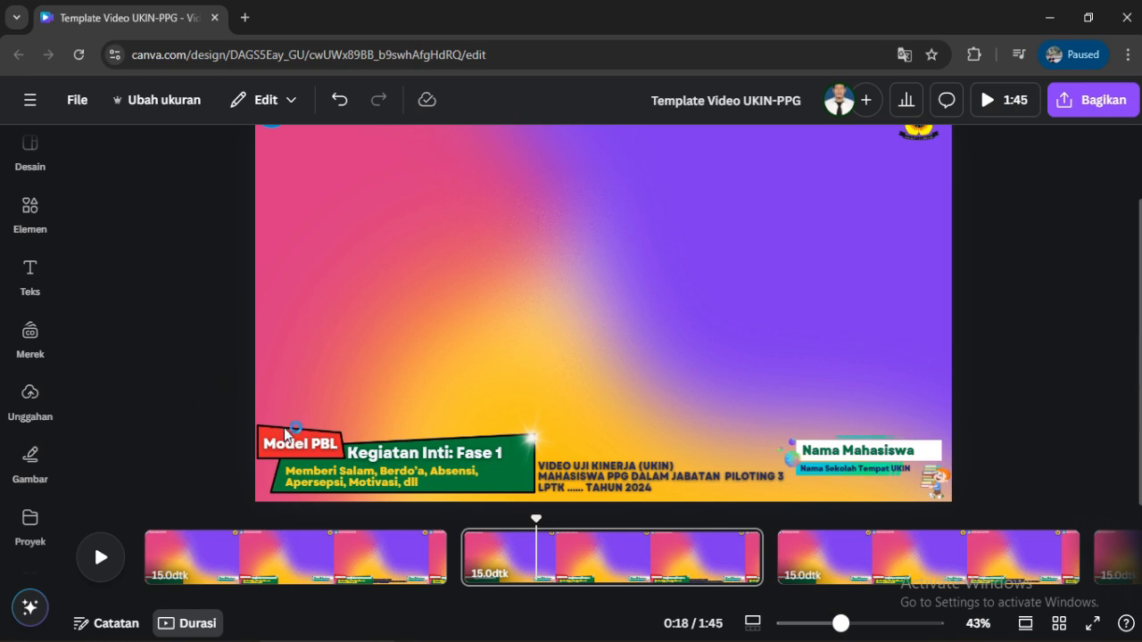
Change the subtitle to 'Orientasi Siswa Pada Masalah', enlarge it to 27.9 and place it in the green banner
click(354, 480)
click(355, 480)
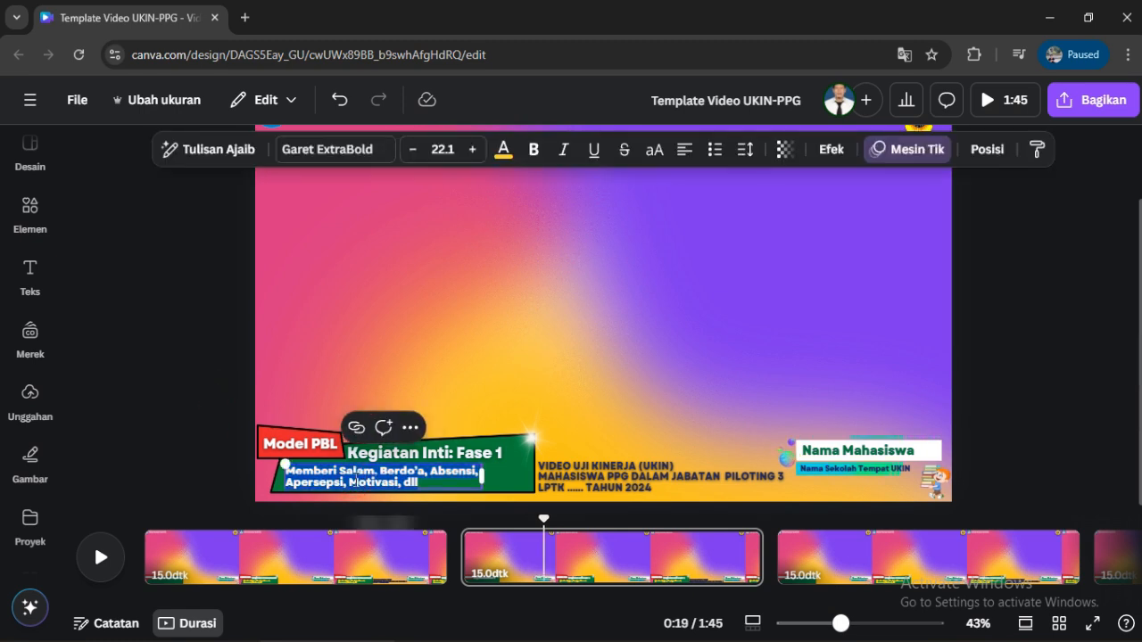
key(BackSpace)
text(Orientasi Sis)
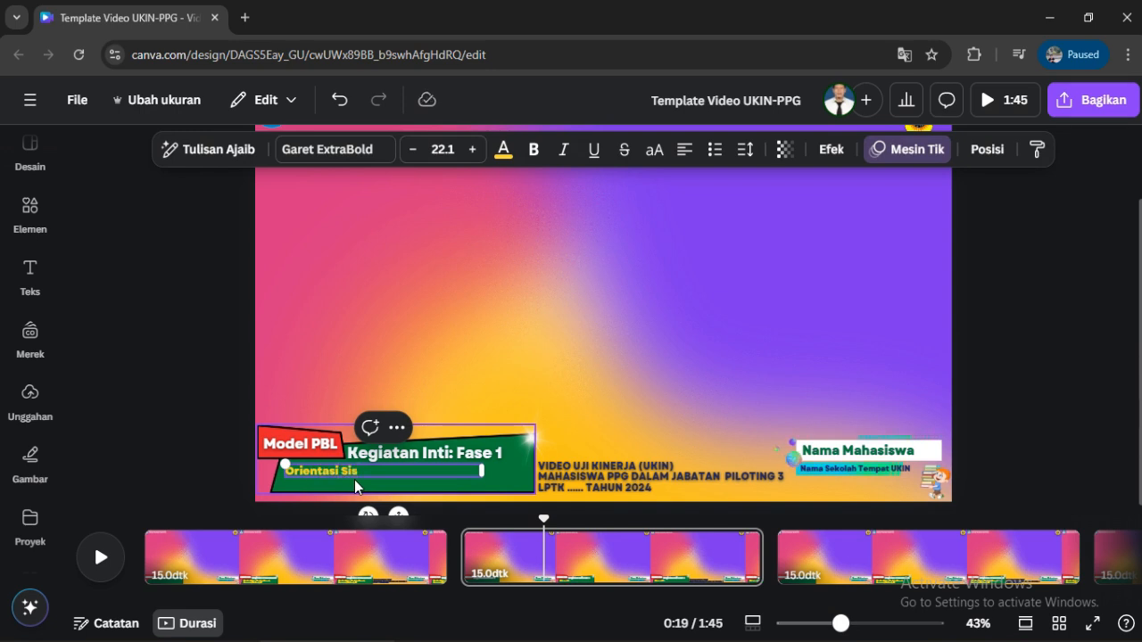
text(wa Pada Masa)
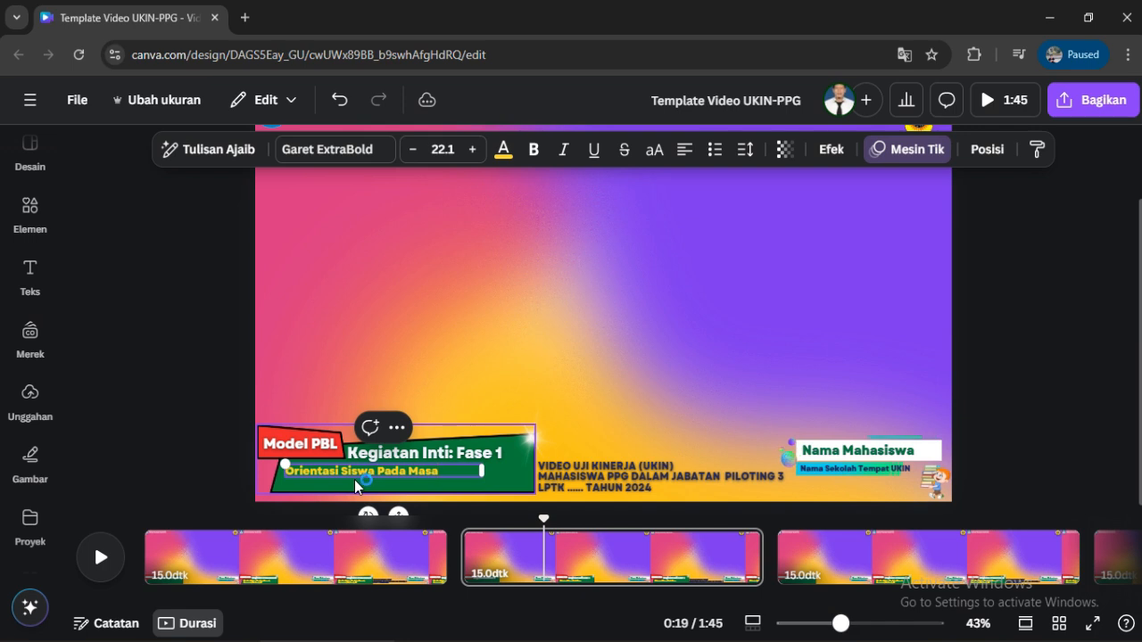
text(lah)
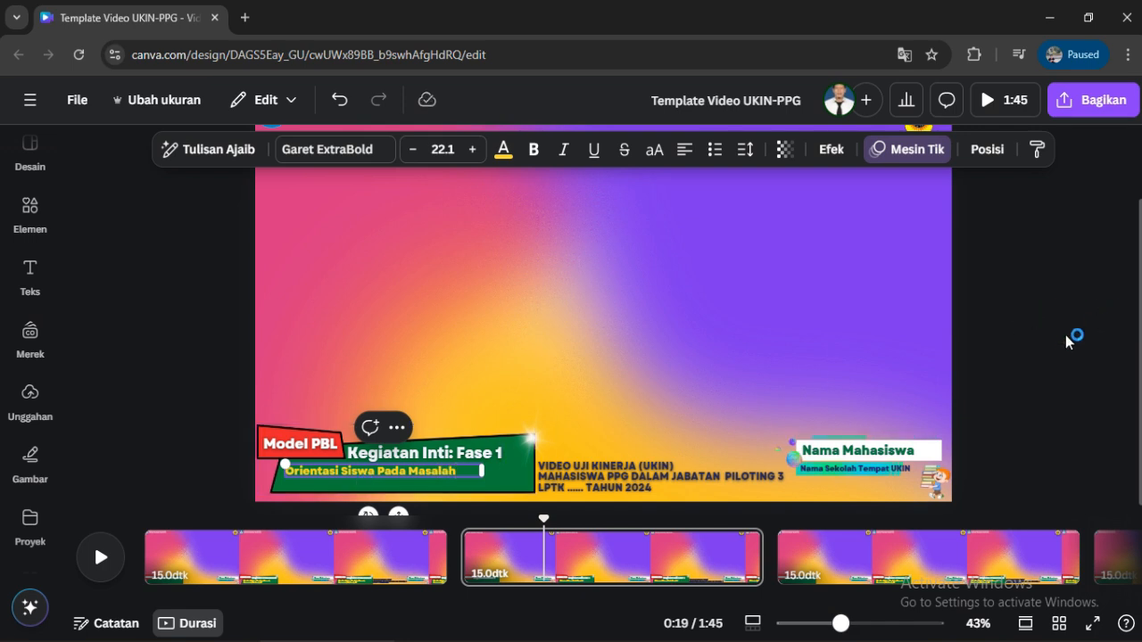
click(1066, 334)
click(362, 472)
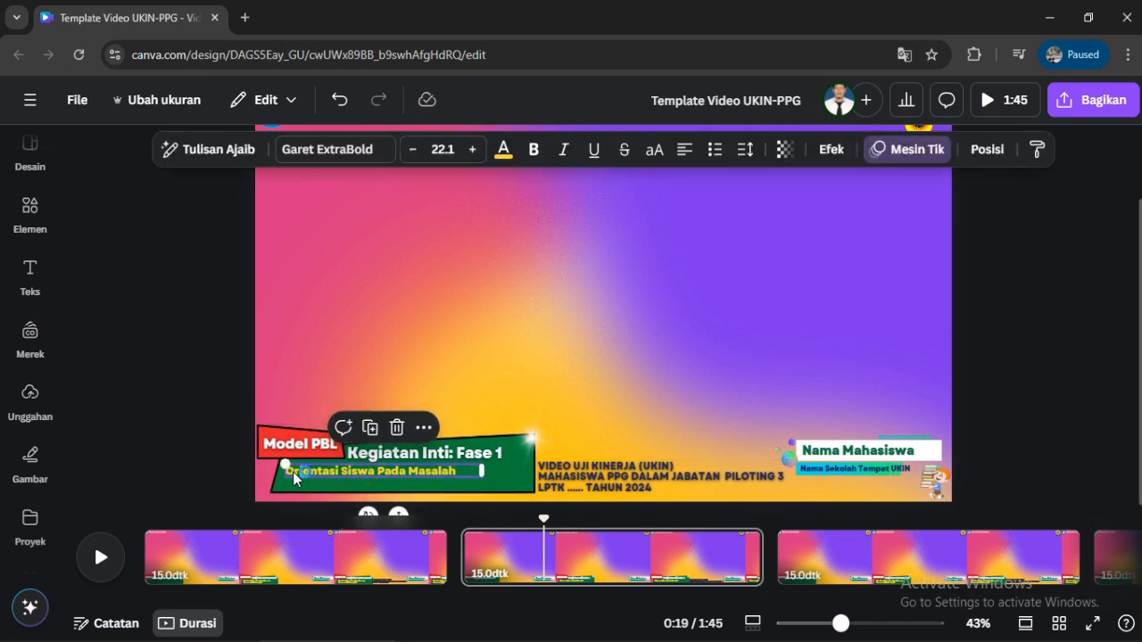
drag(284, 465, 234, 464)
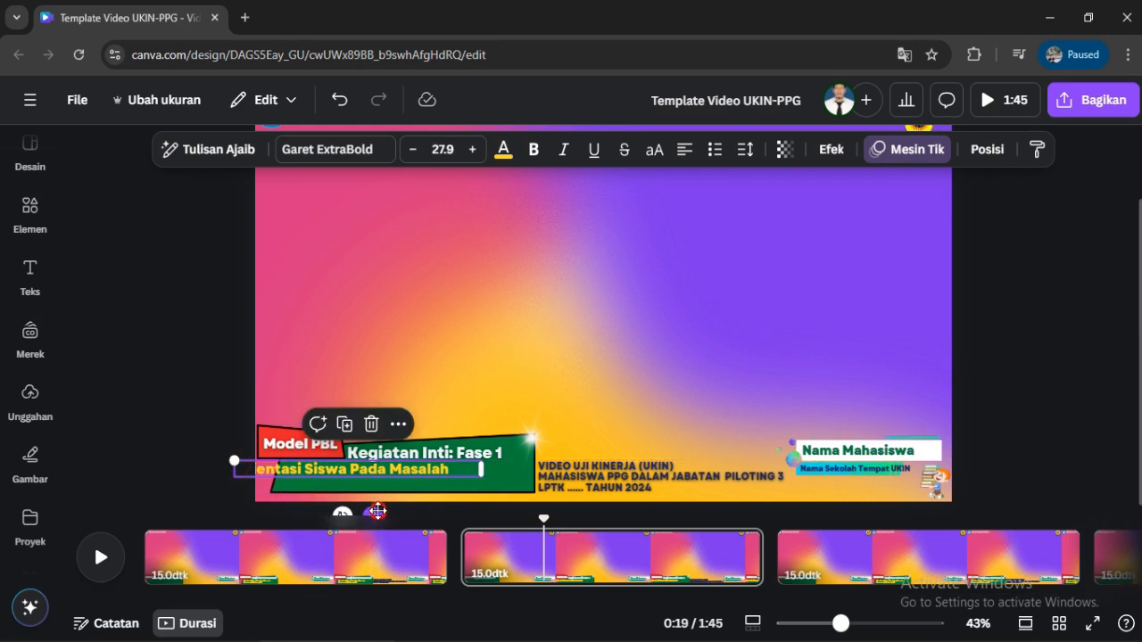
drag(373, 510, 432, 519)
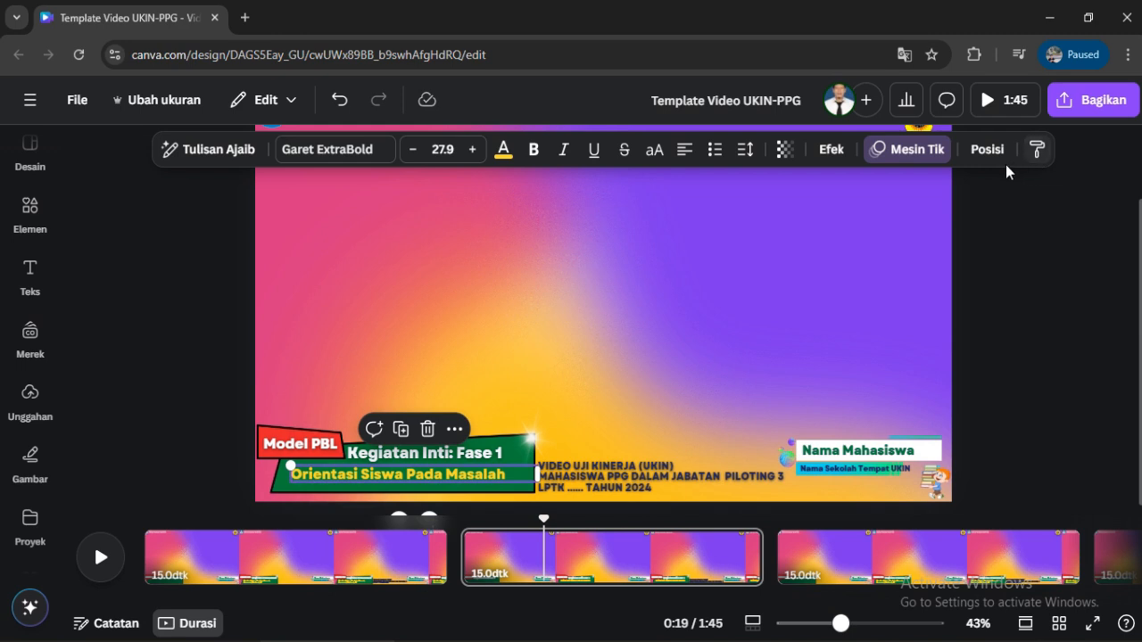
Apply a black Bayangan shadow effect to the selected subtitle text
click(832, 150)
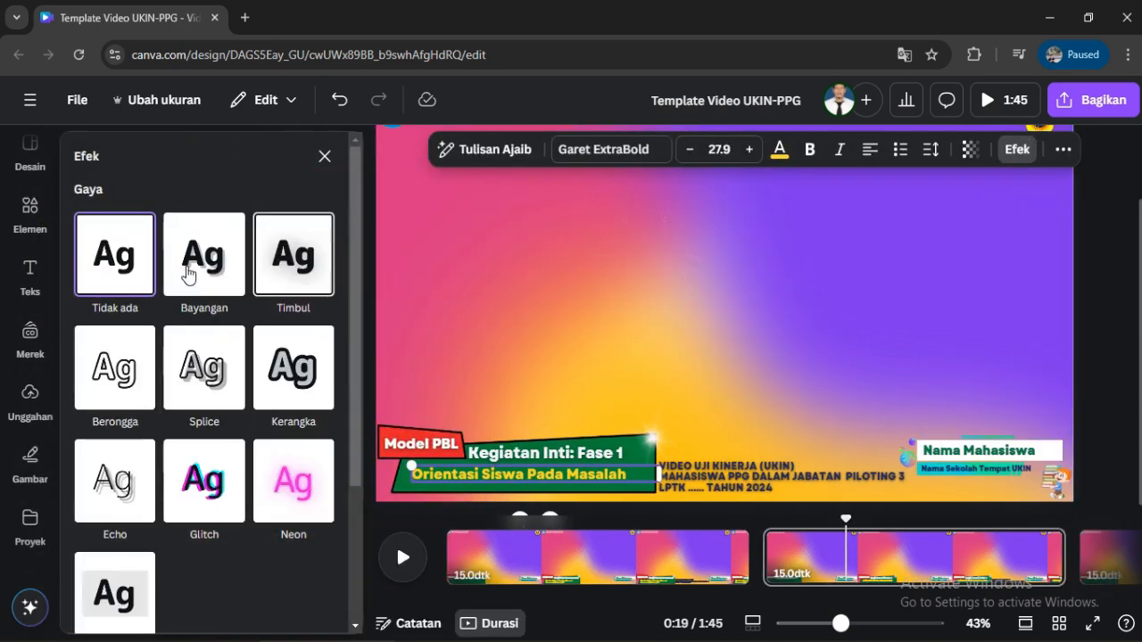
click(196, 255)
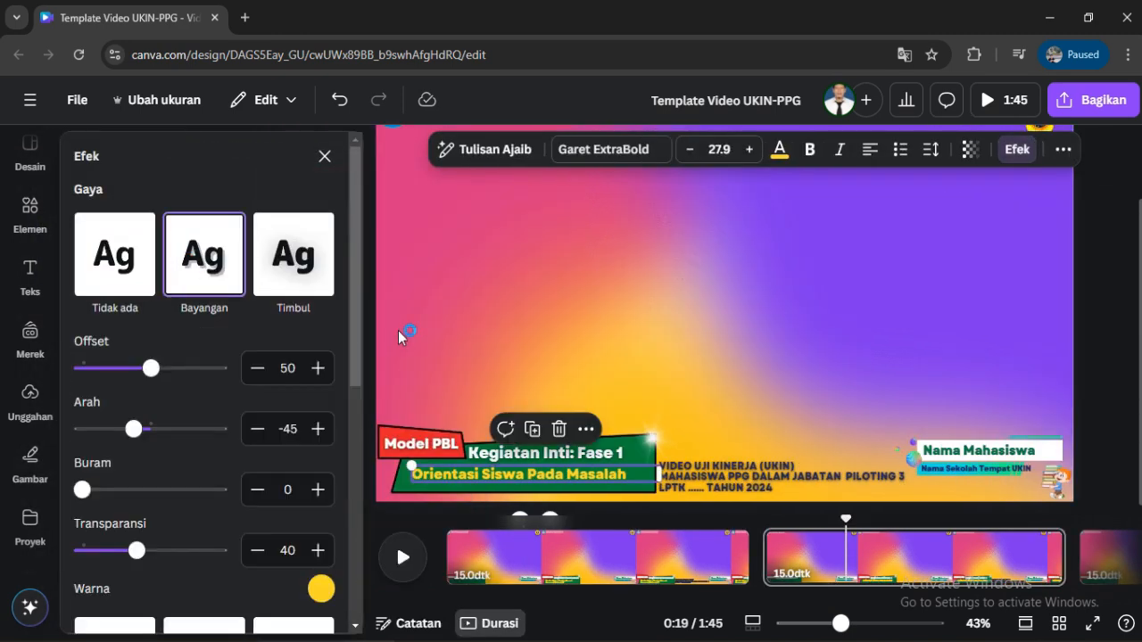
click(321, 590)
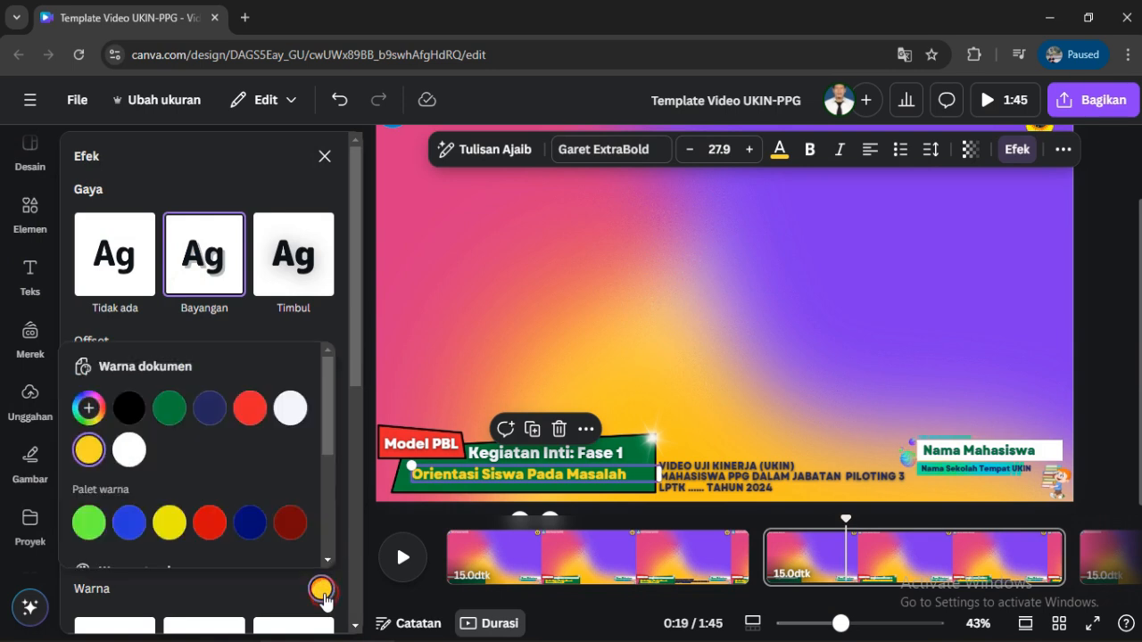
click(129, 409)
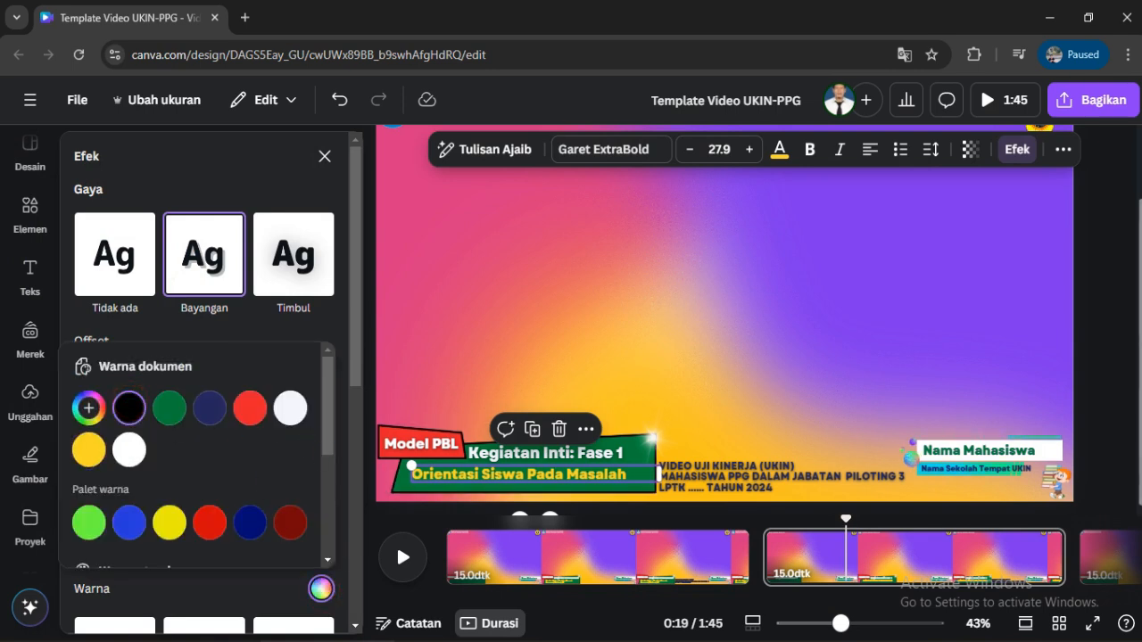
click(1103, 331)
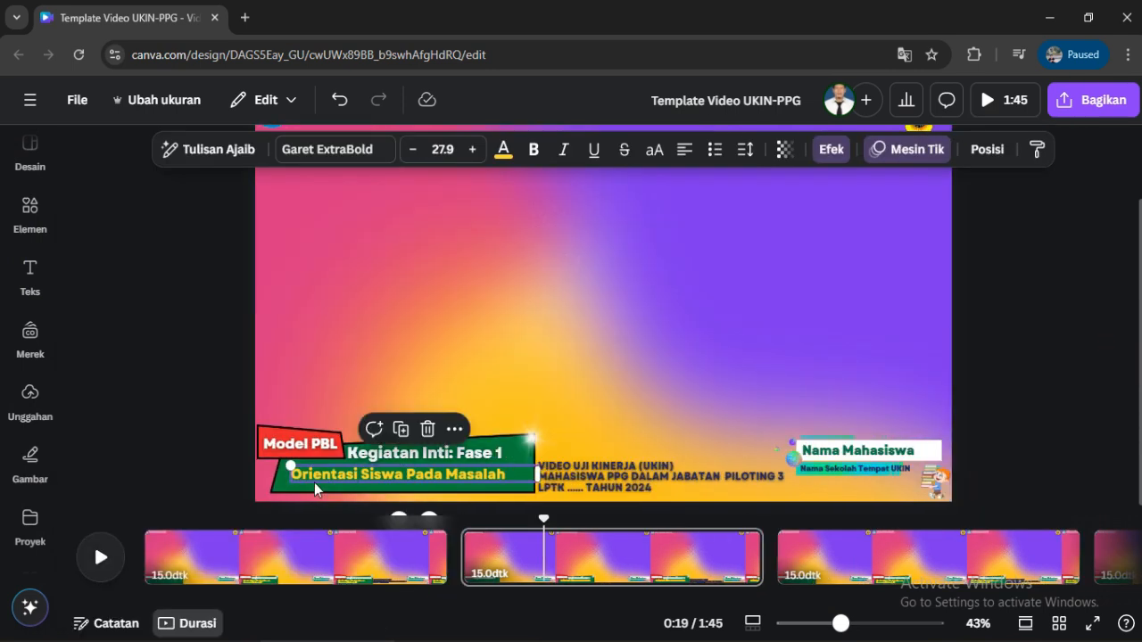
On page 1, give the Memberi Salam subtitle a black Bayangan shadow
click(198, 555)
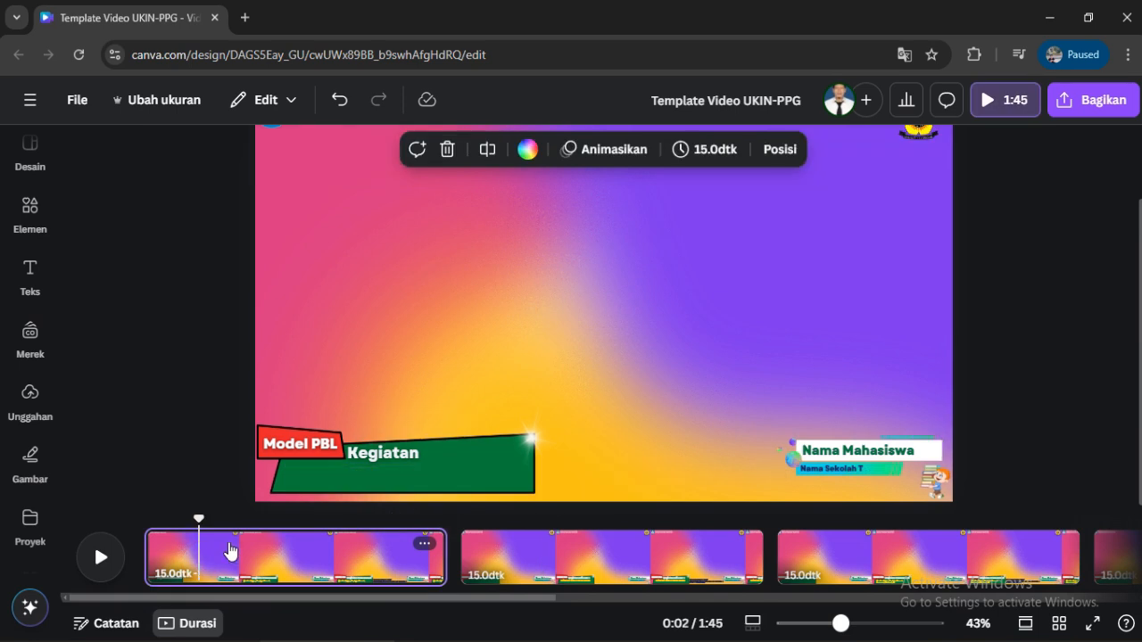
click(559, 553)
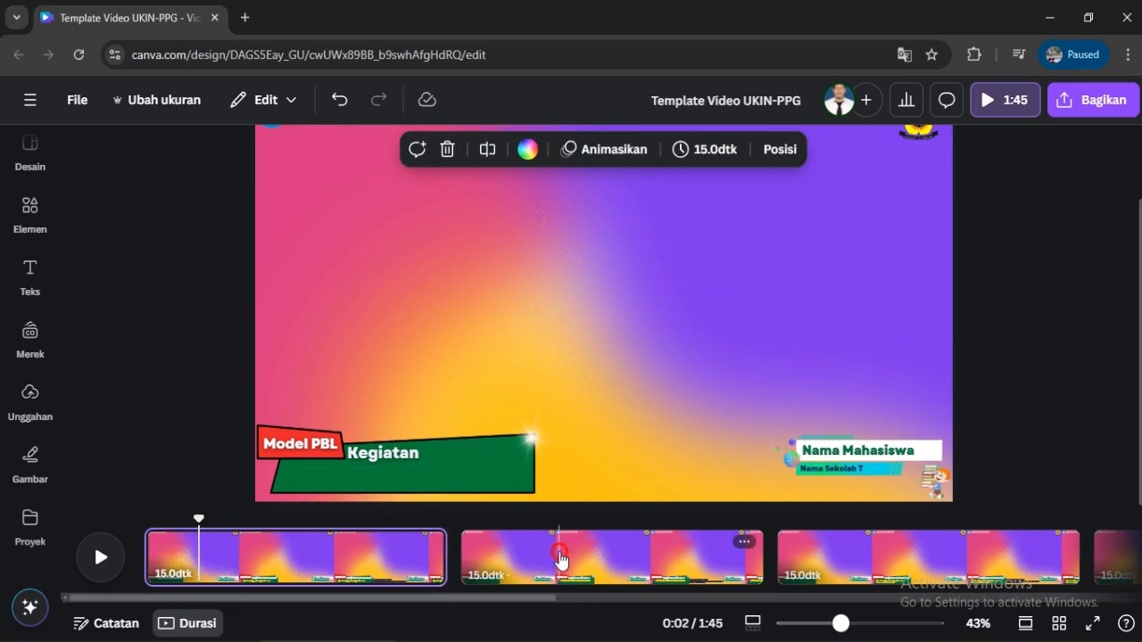
click(299, 558)
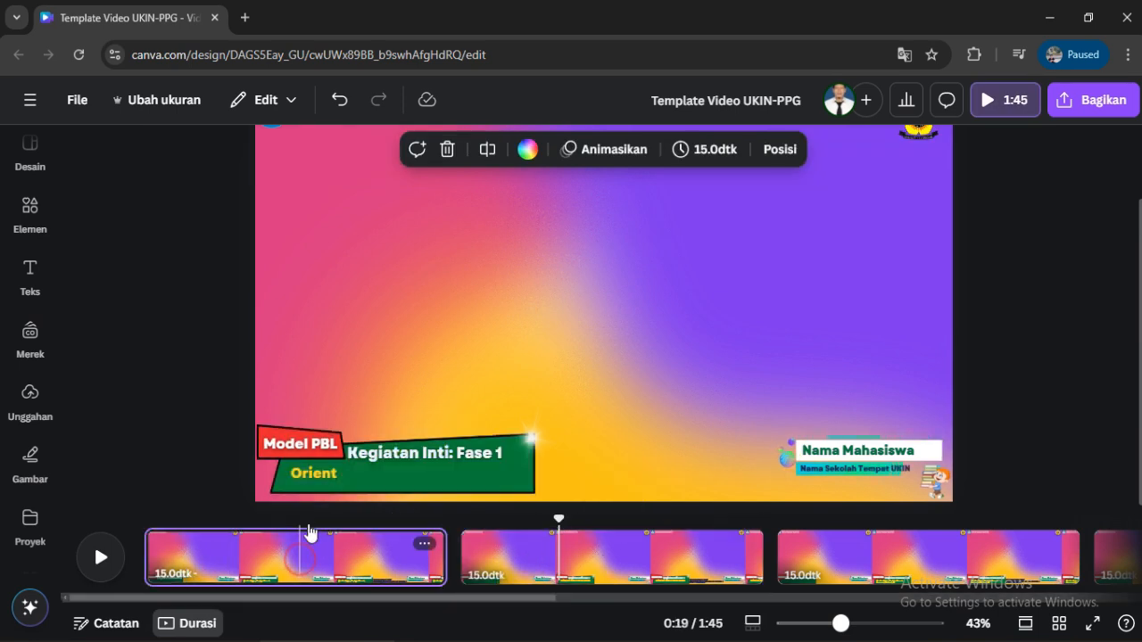
click(321, 473)
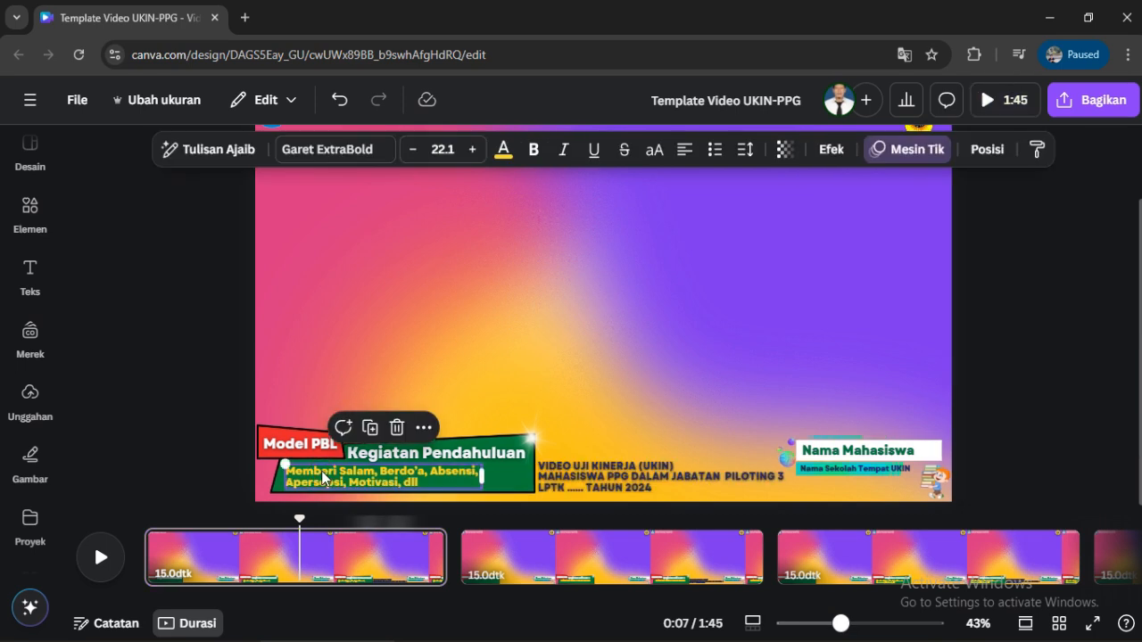
click(830, 149)
click(201, 271)
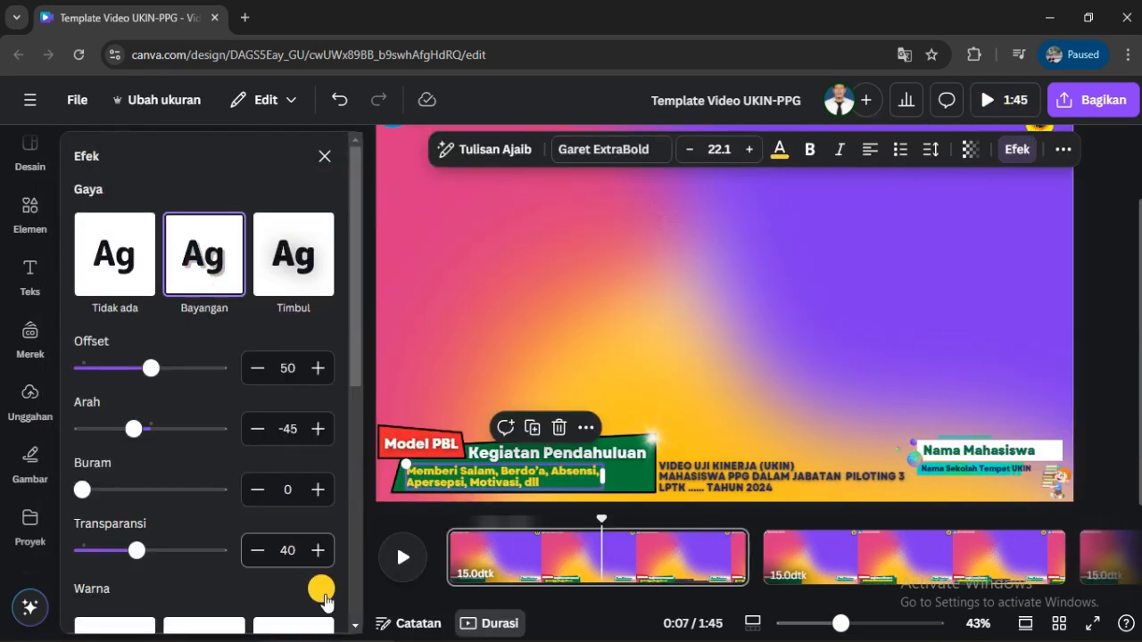
click(322, 589)
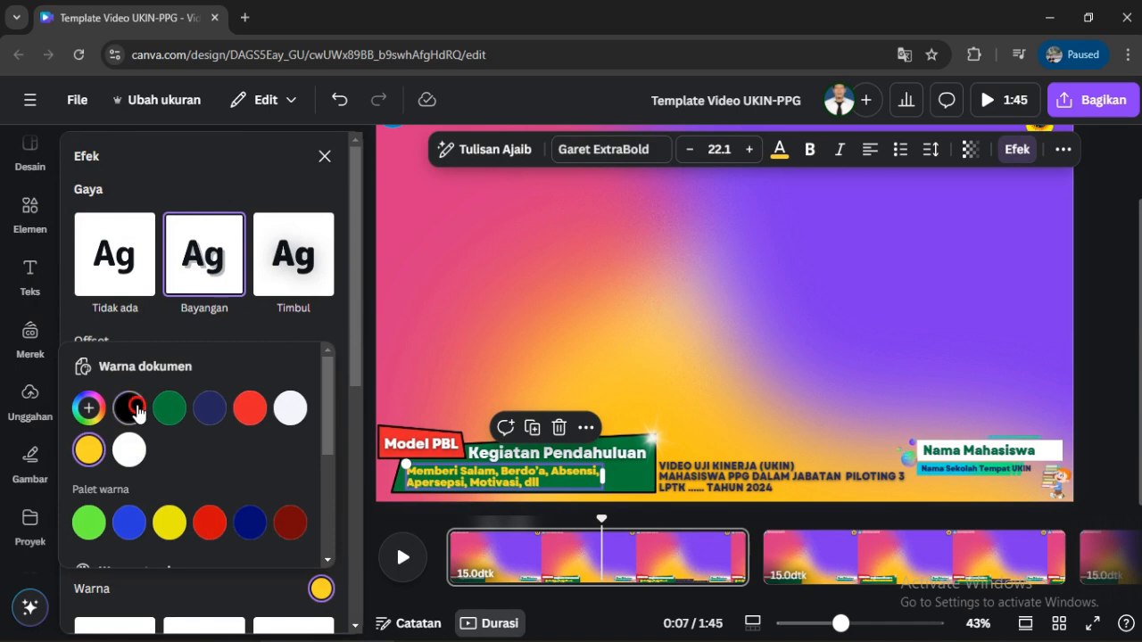
click(129, 408)
Switch to page 2 and move the playhead back to about 0:15
click(925, 551)
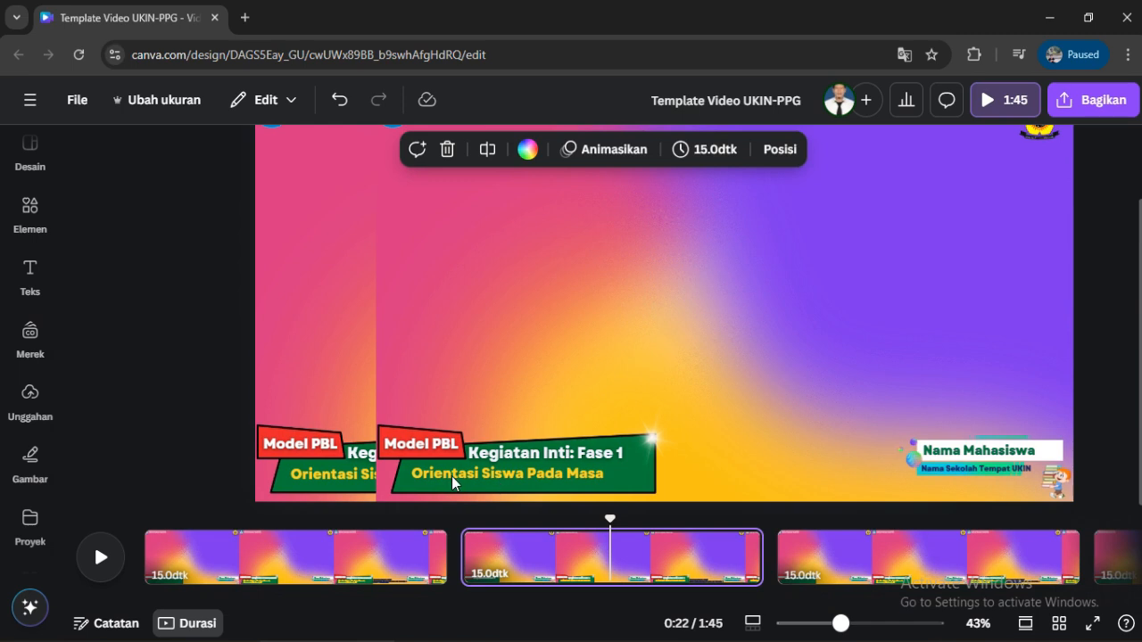
click(493, 555)
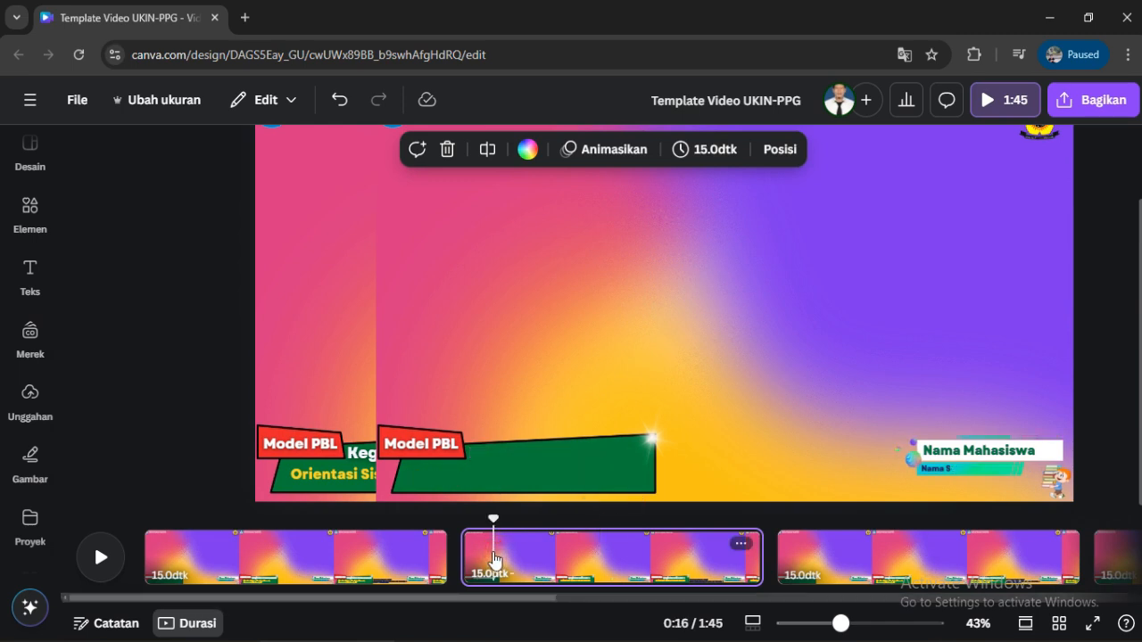
drag(491, 522, 396, 558)
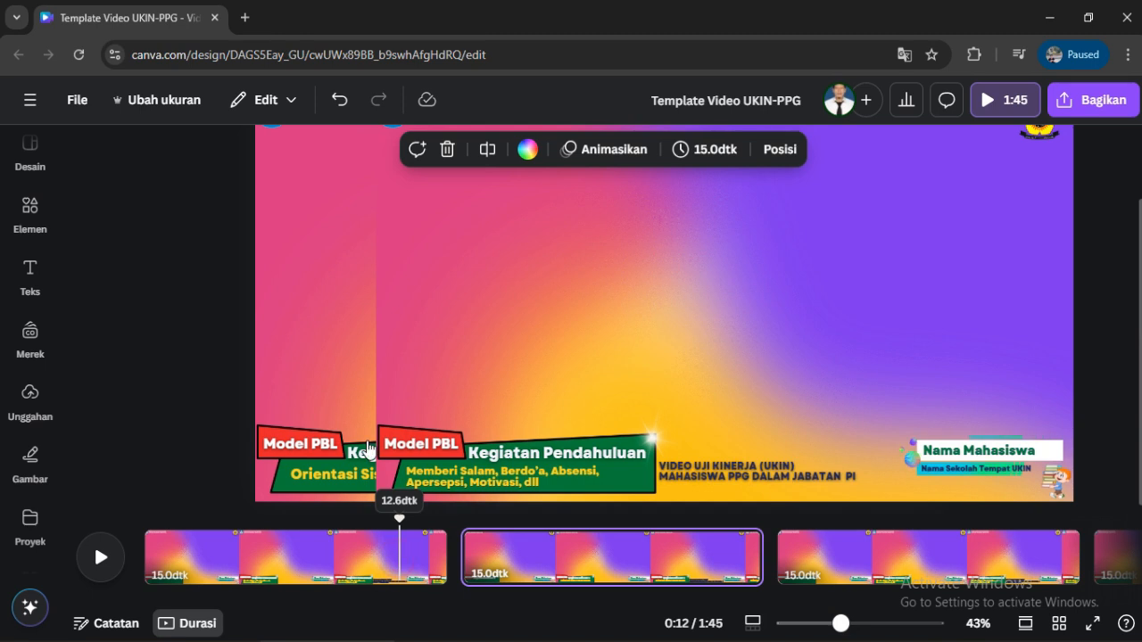
On page 3, retitle the caption 'Kegiatan Inti: Fase 2' and highlight the subtitle text
click(523, 559)
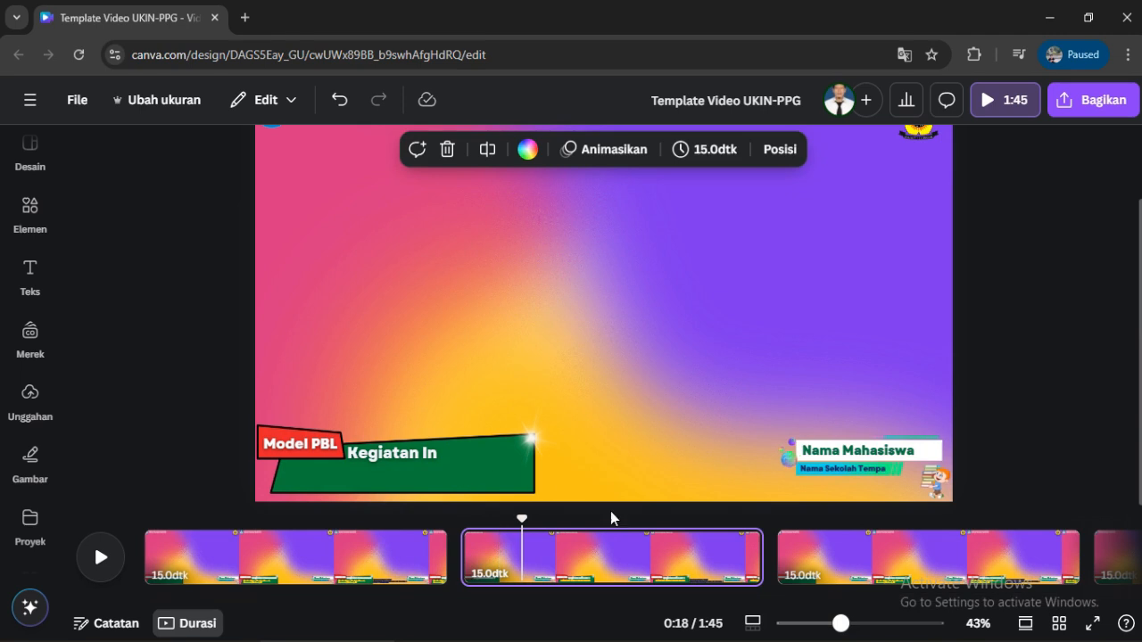
click(816, 563)
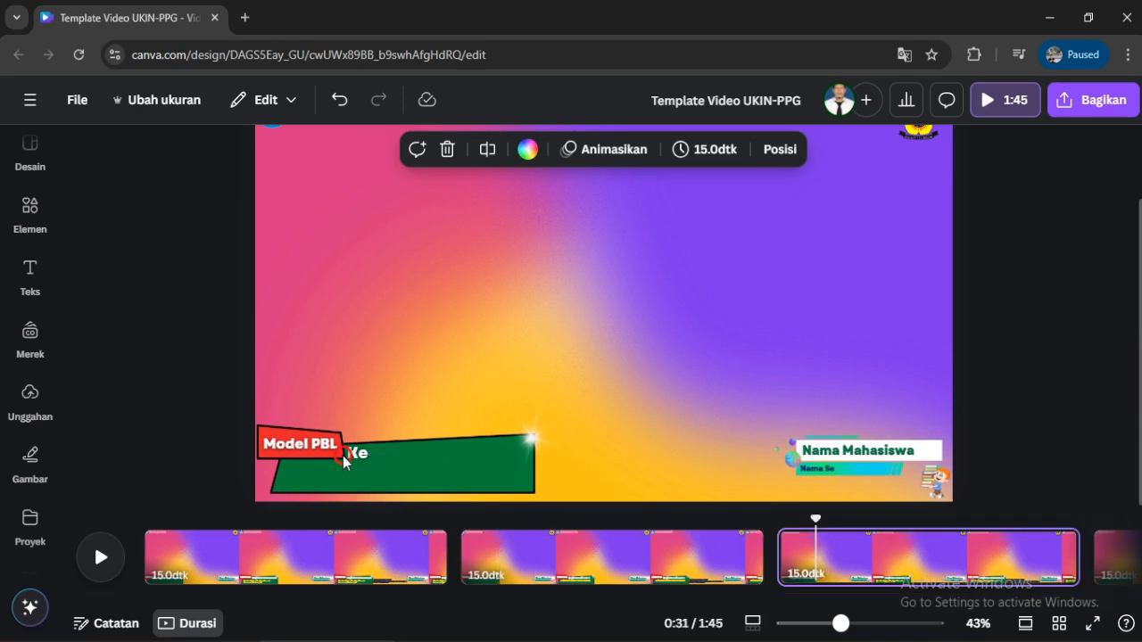
click(377, 475)
click(401, 461)
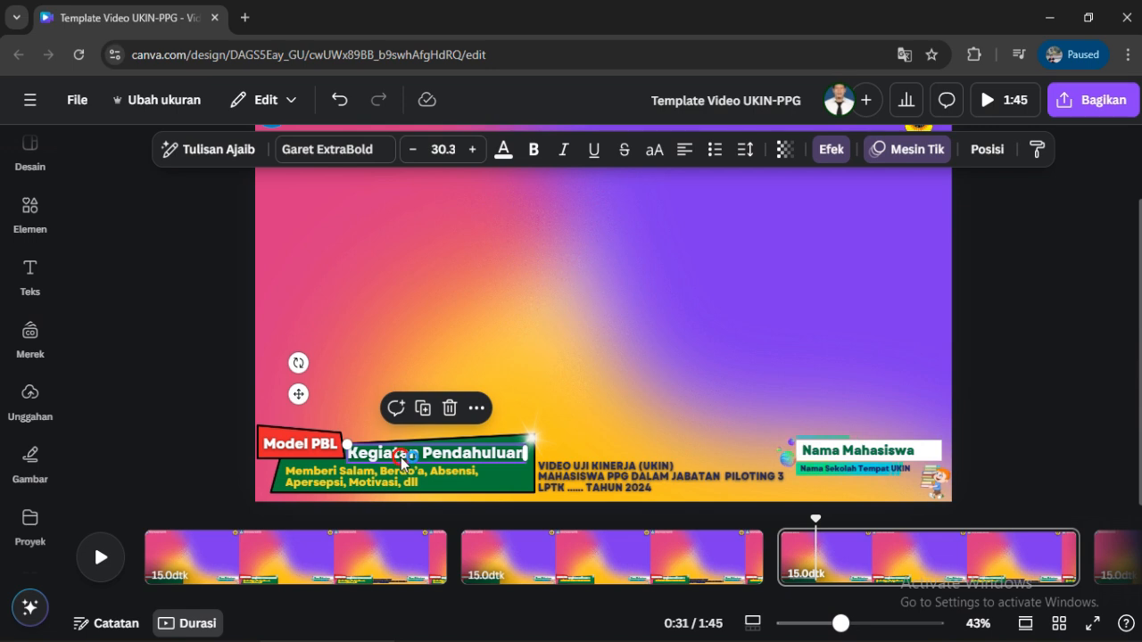
click(402, 460)
text(Ke)
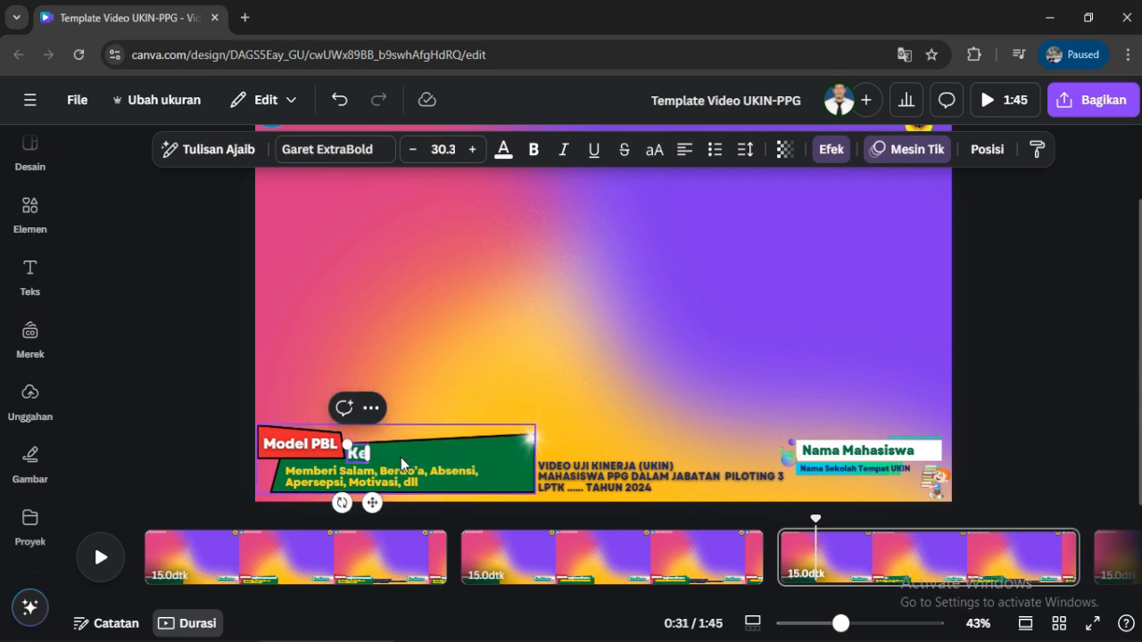
text(giatan In)
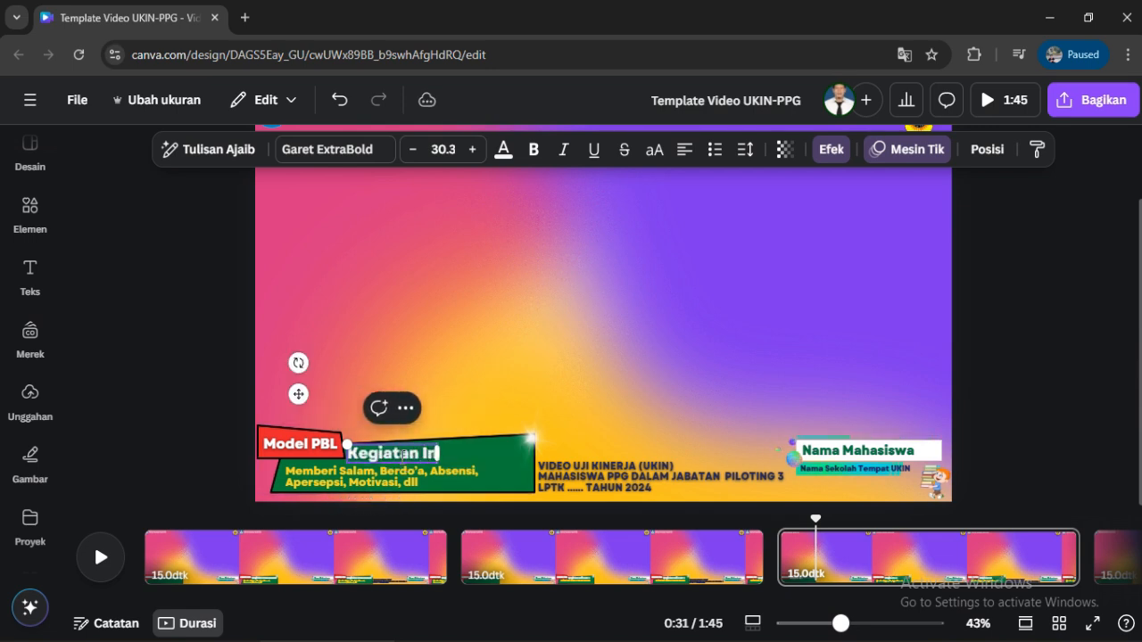
text(ti:)
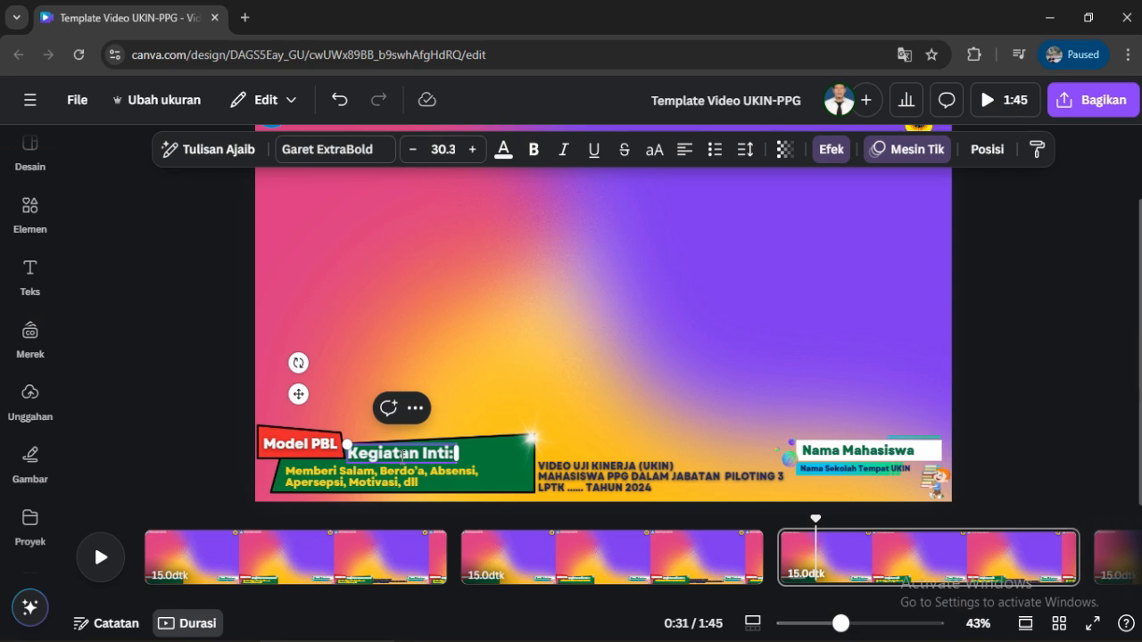
text( Fase 2)
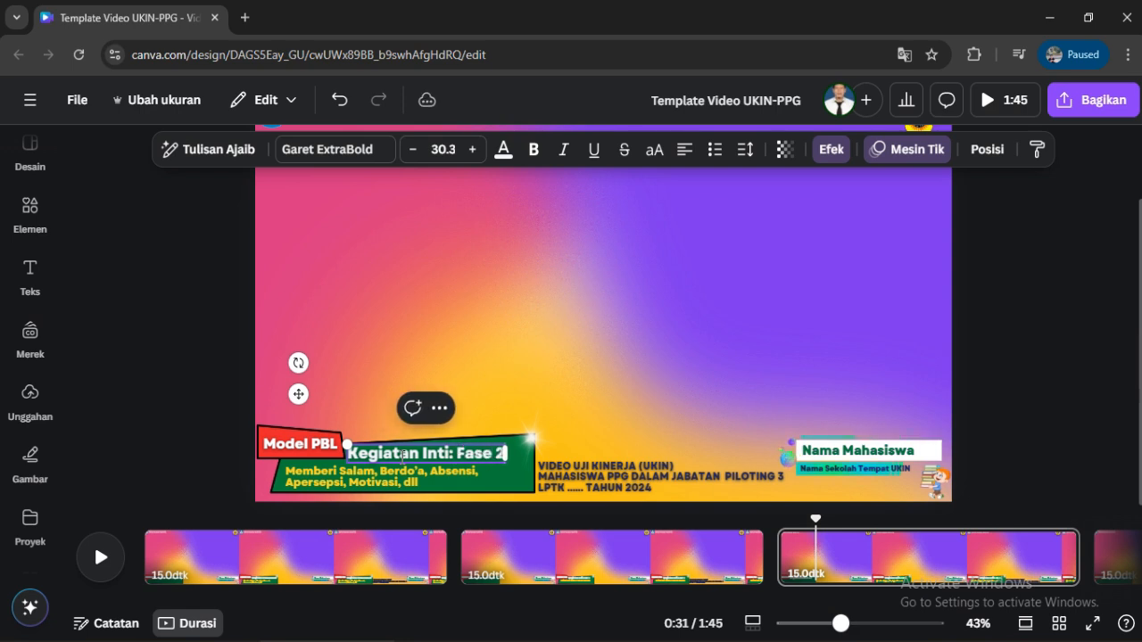
click(360, 485)
double_click(358, 487)
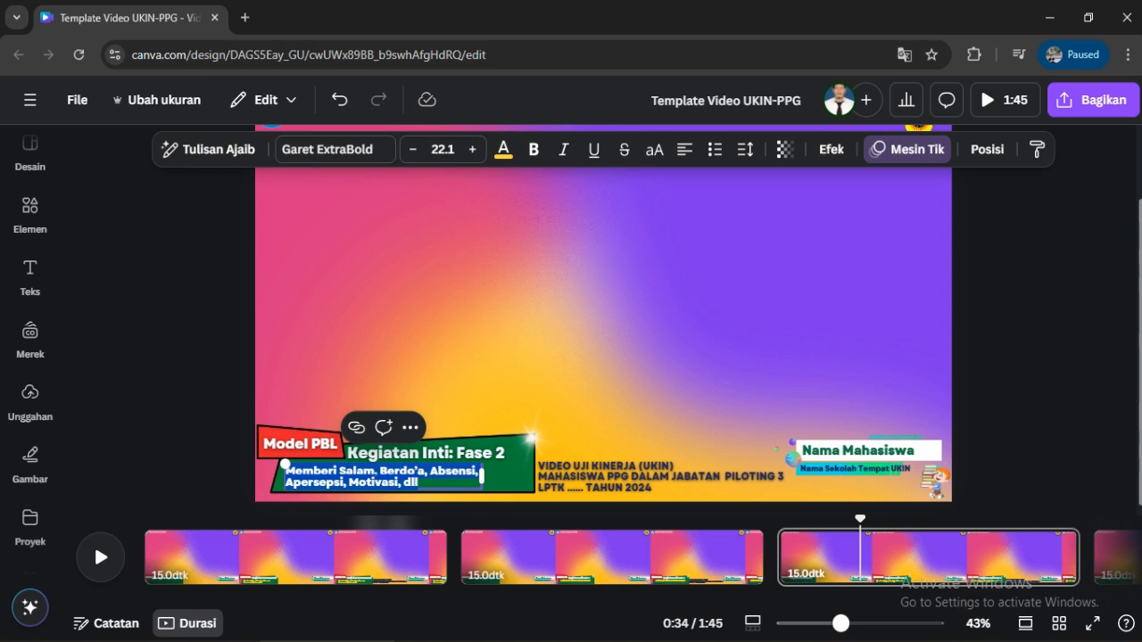
Type the subtitle 'Mengorganisasikan Siswa untuk Belajar', correcting the capitalisation and extra letter
text(Meng)
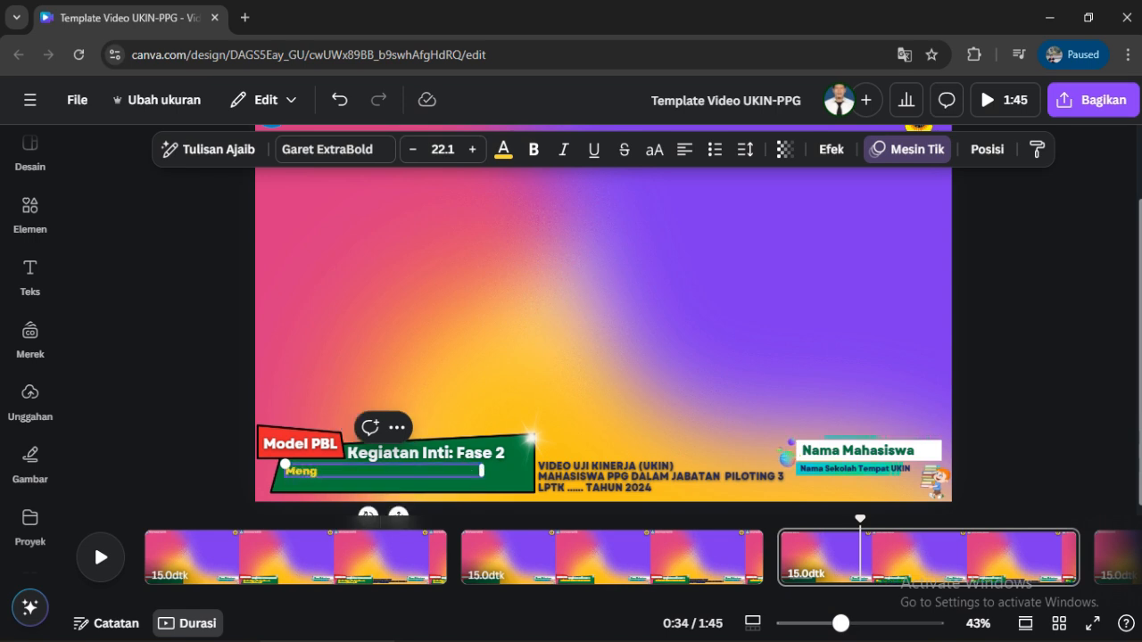
text(organisa)
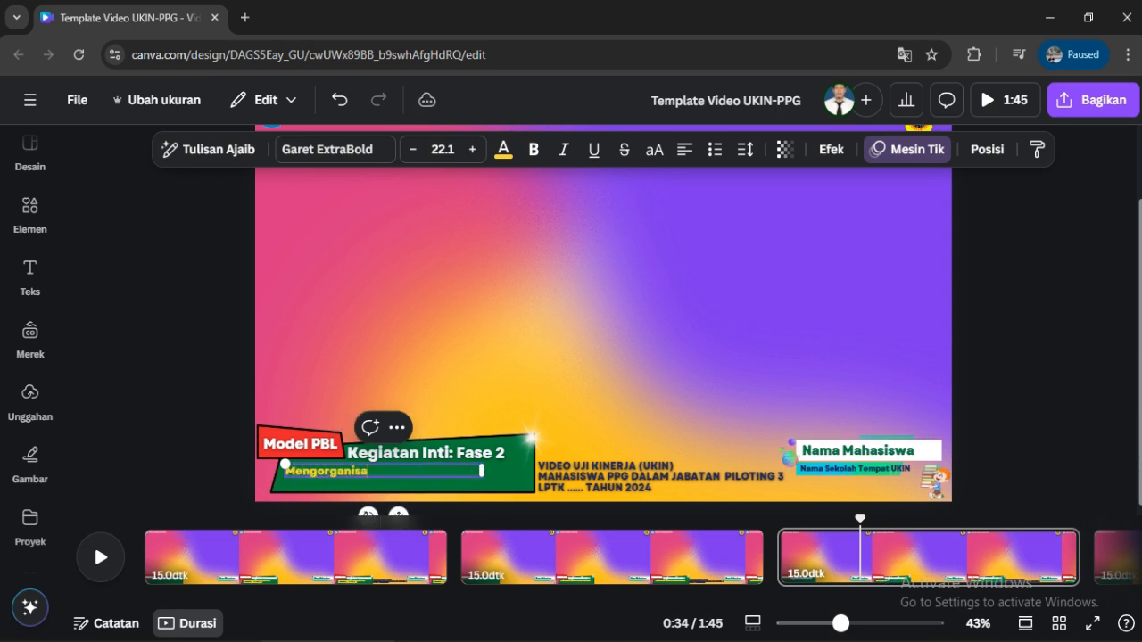
text(sikan Siswa)
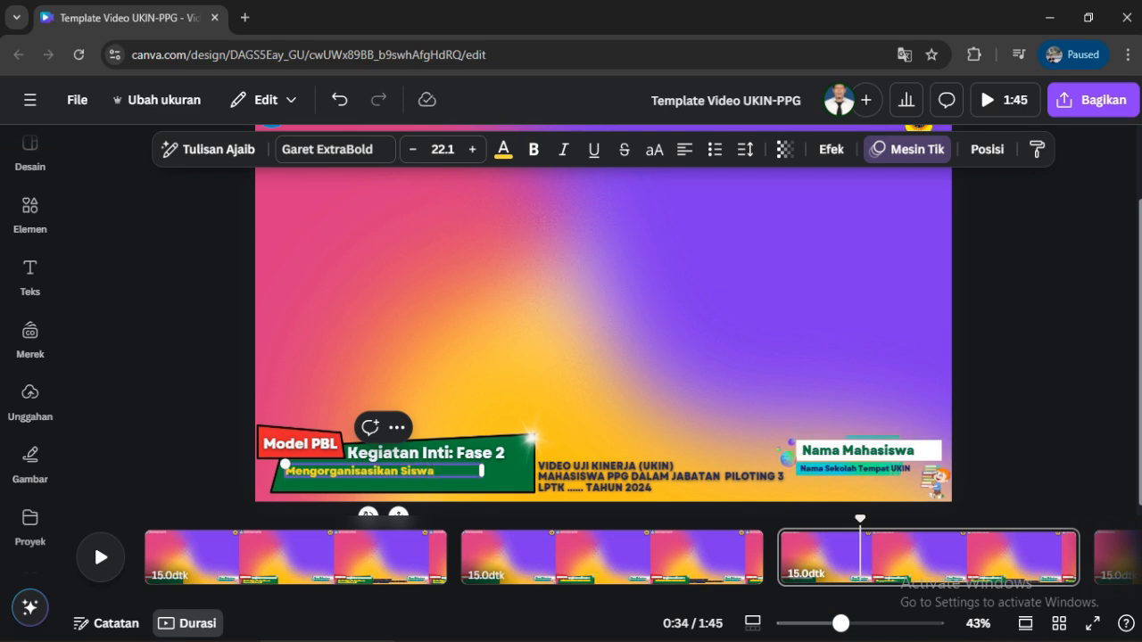
text( Untuk)
key(BackSpace)
key(BackSpace)
text(untuk Belaja)
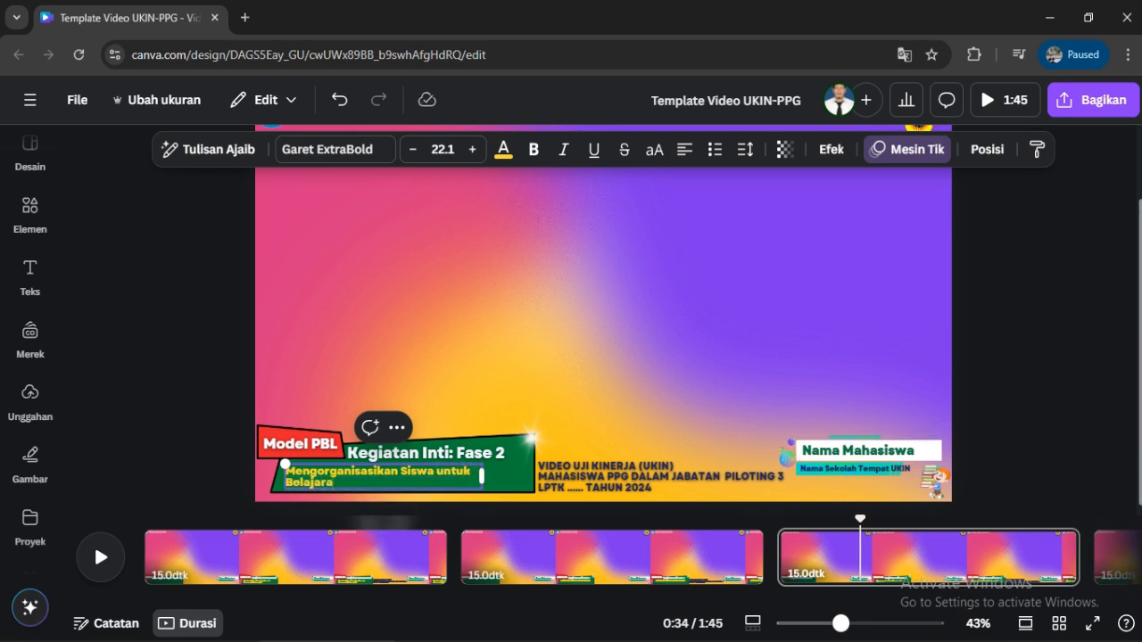
text(ra)
key(BackSpace)
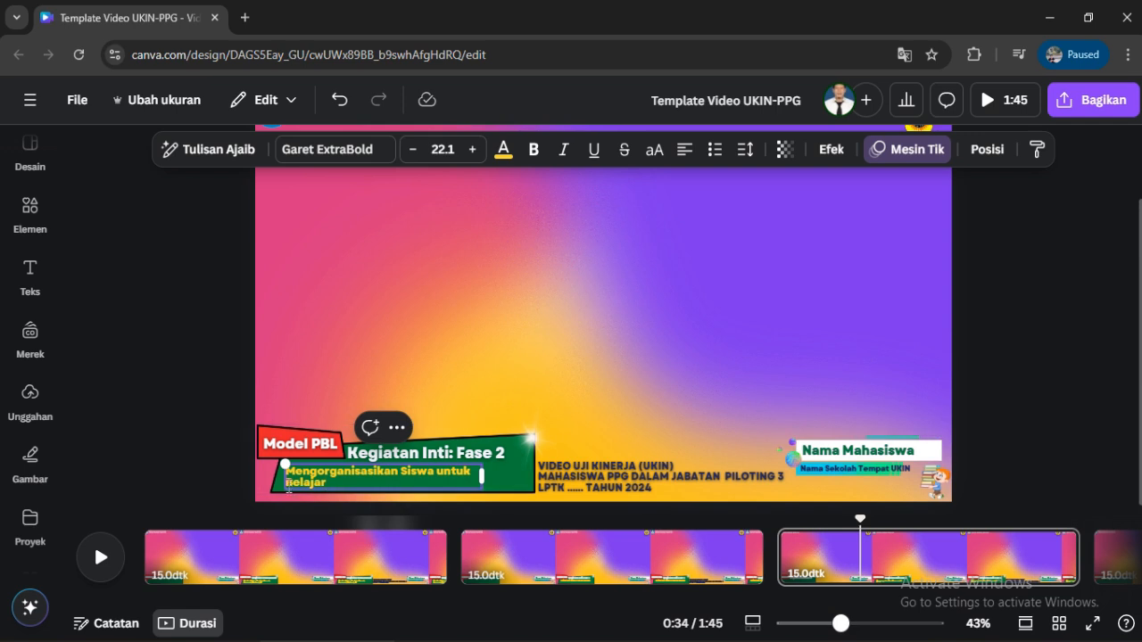
Enlarge the subtitle to 27.8 and wrap it into two lines inside the green banner
drag(286, 464, 235, 458)
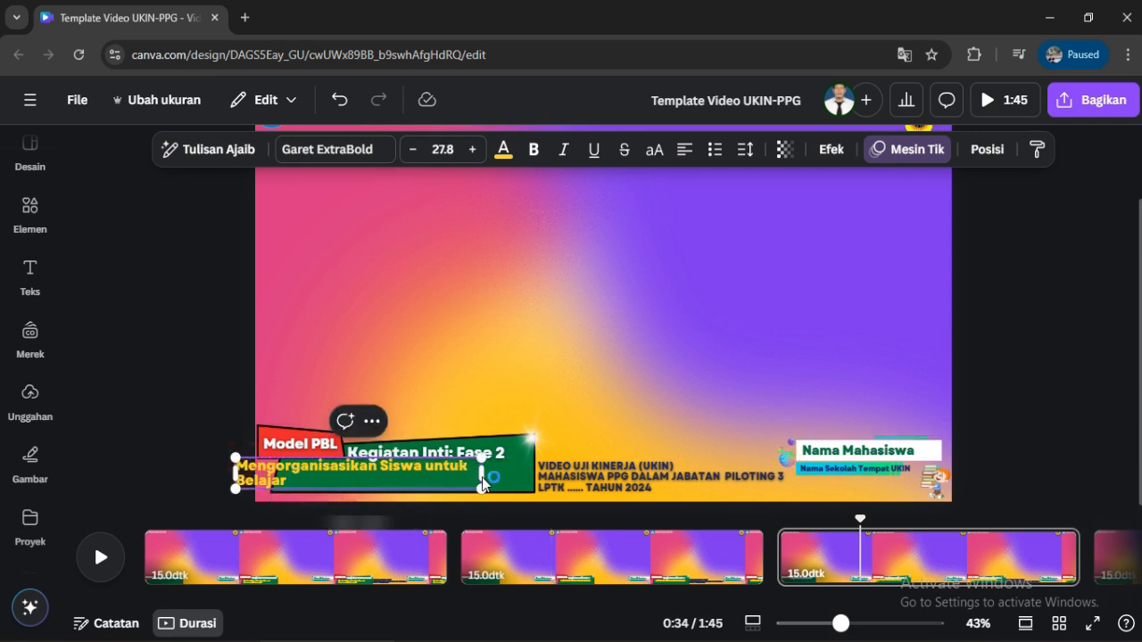
drag(482, 476, 414, 475)
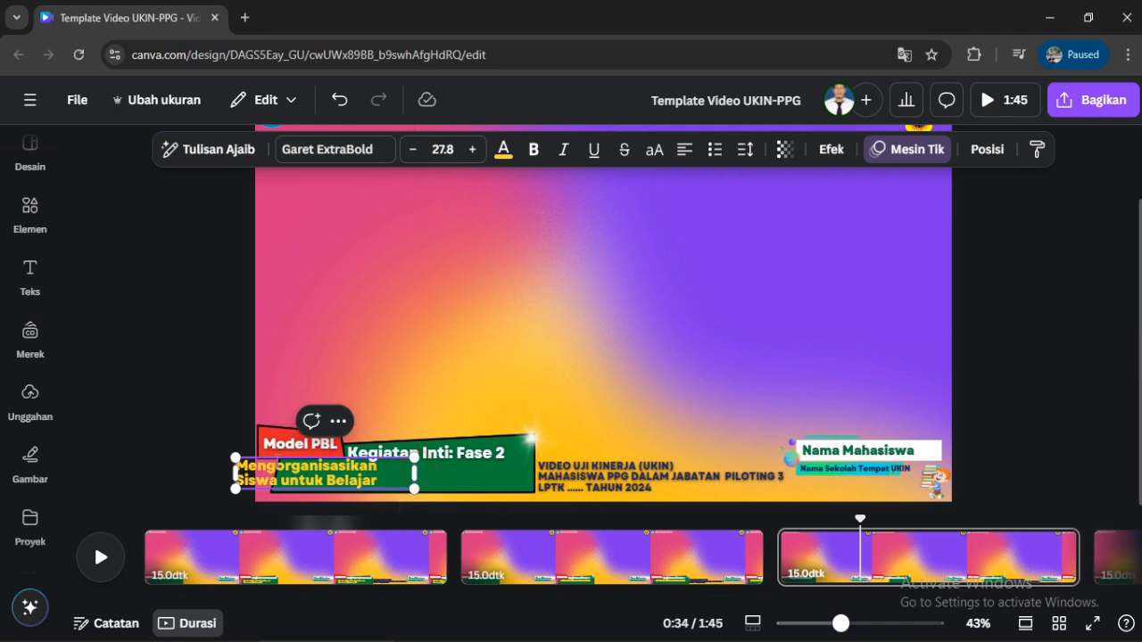
click(166, 432)
drag(290, 475, 355, 476)
drag(487, 475, 510, 476)
click(1067, 369)
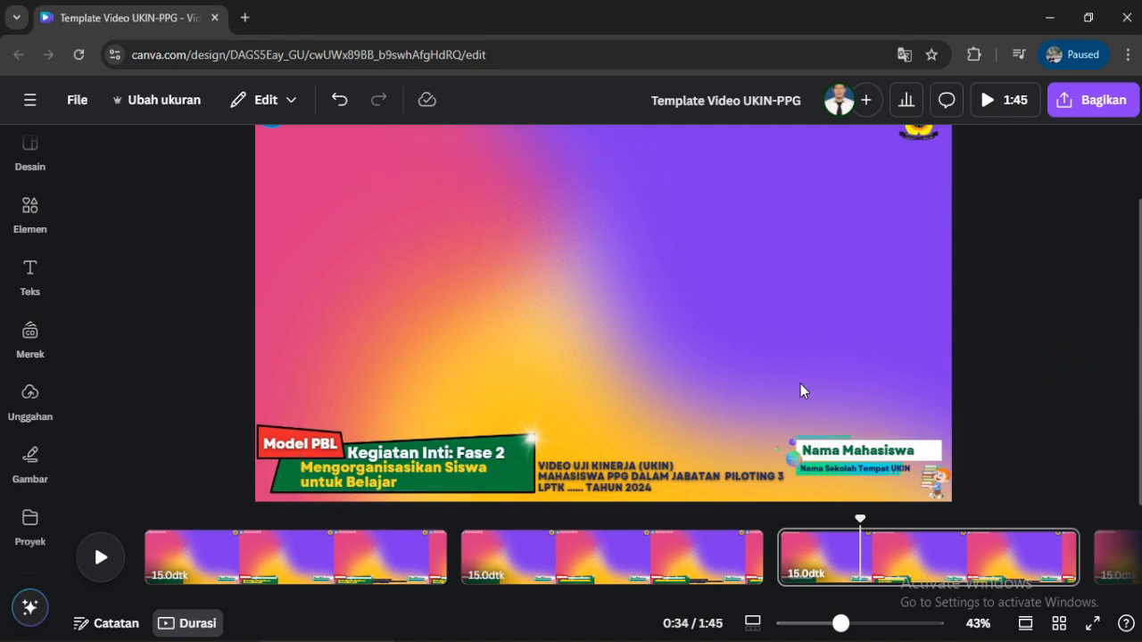
click(423, 476)
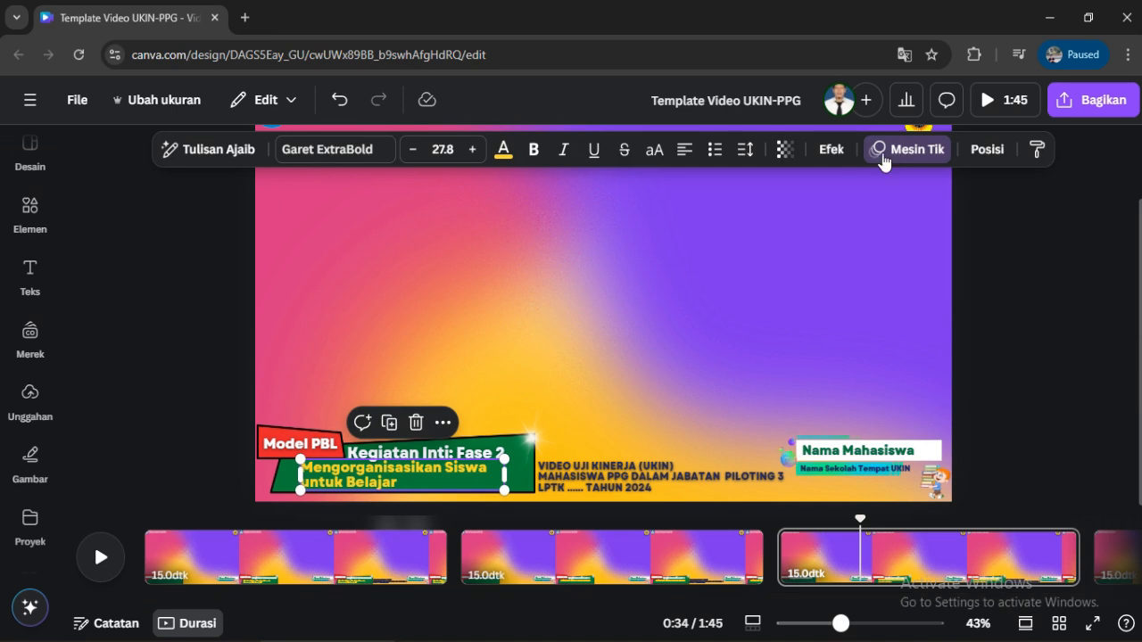
Add a black Bayangan shadow (offset 50, direction -45, transparency 40) to the page 3 subtitle
click(831, 150)
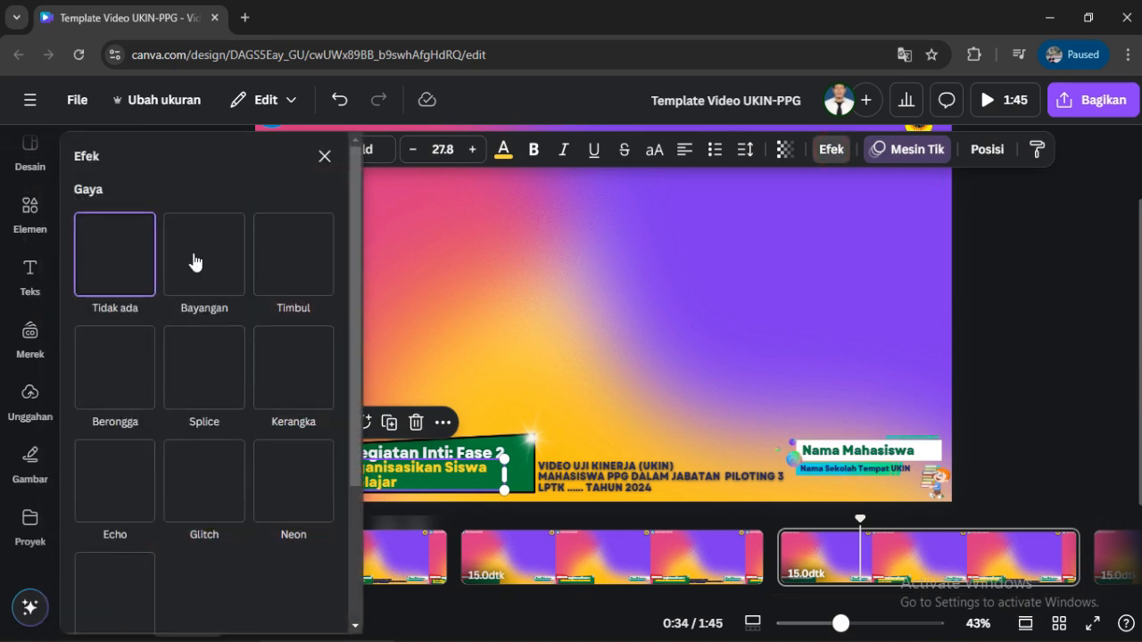
click(193, 257)
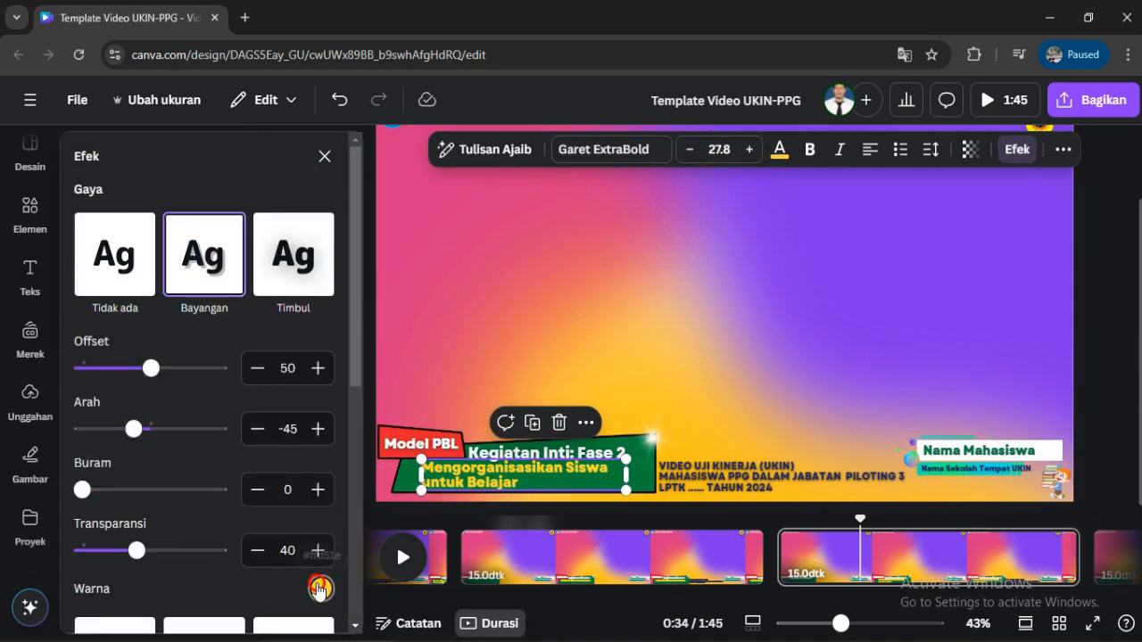
click(320, 588)
click(128, 408)
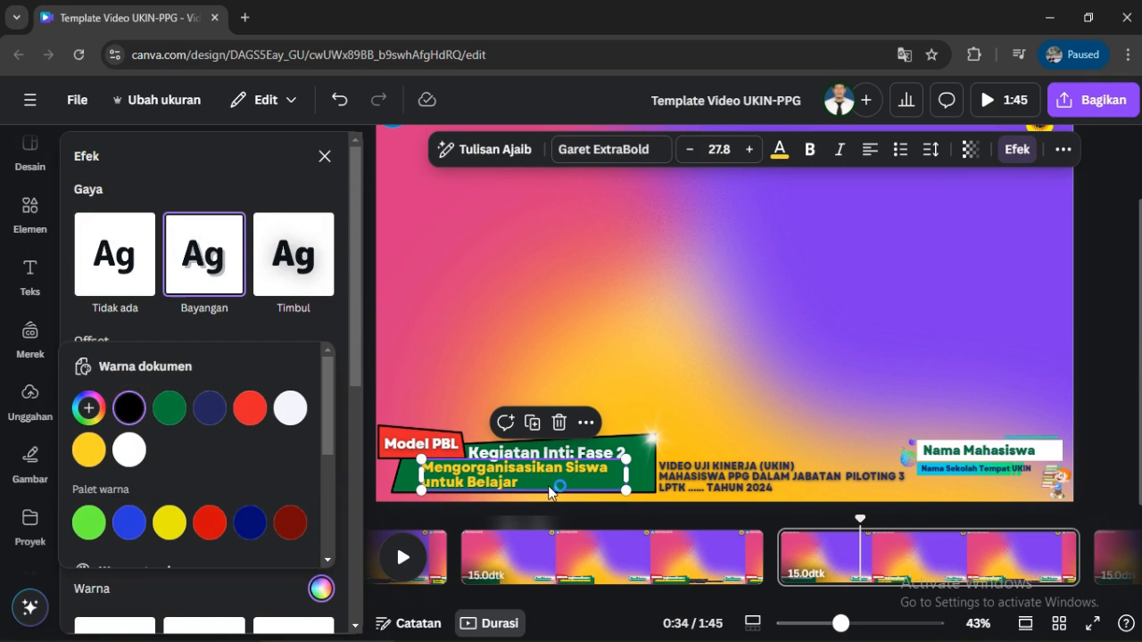
drag(356, 362, 367, 331)
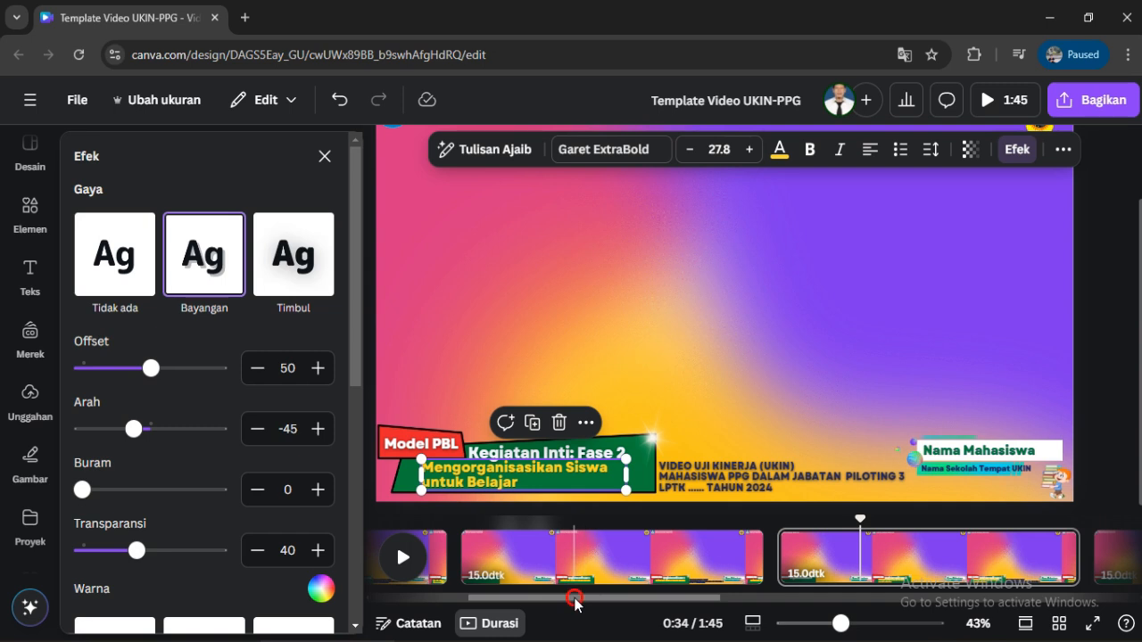
On the next page, replace the 'Kegiatan Pendahuluan' title with 'Kegiatan Inti: Fase 3'
click(575, 599)
drag(575, 600, 709, 597)
click(741, 570)
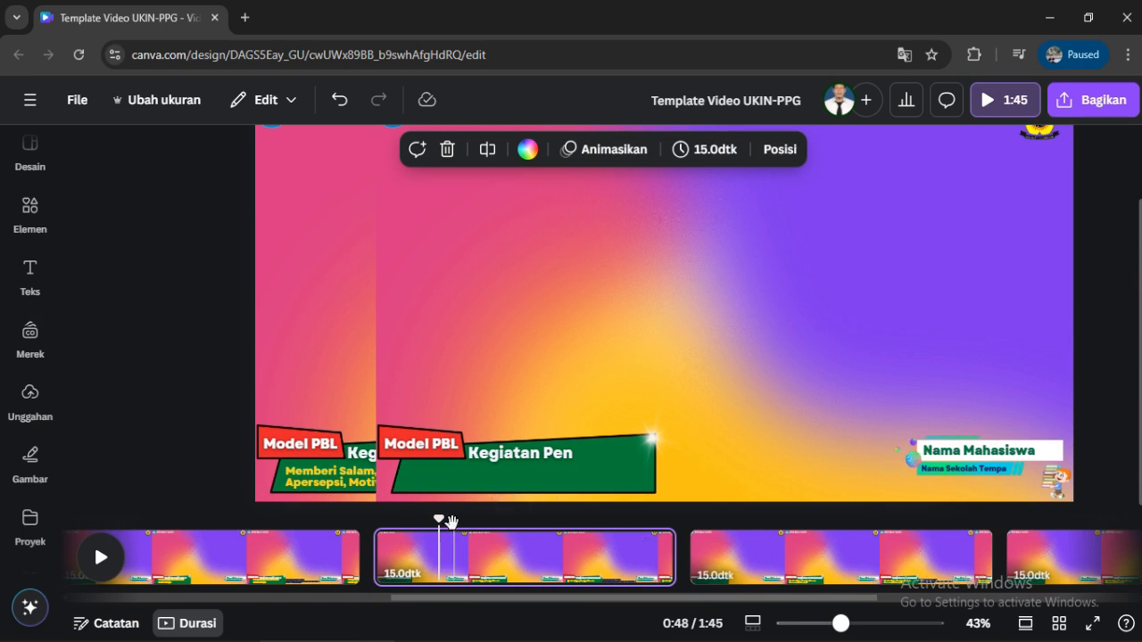
click(503, 458)
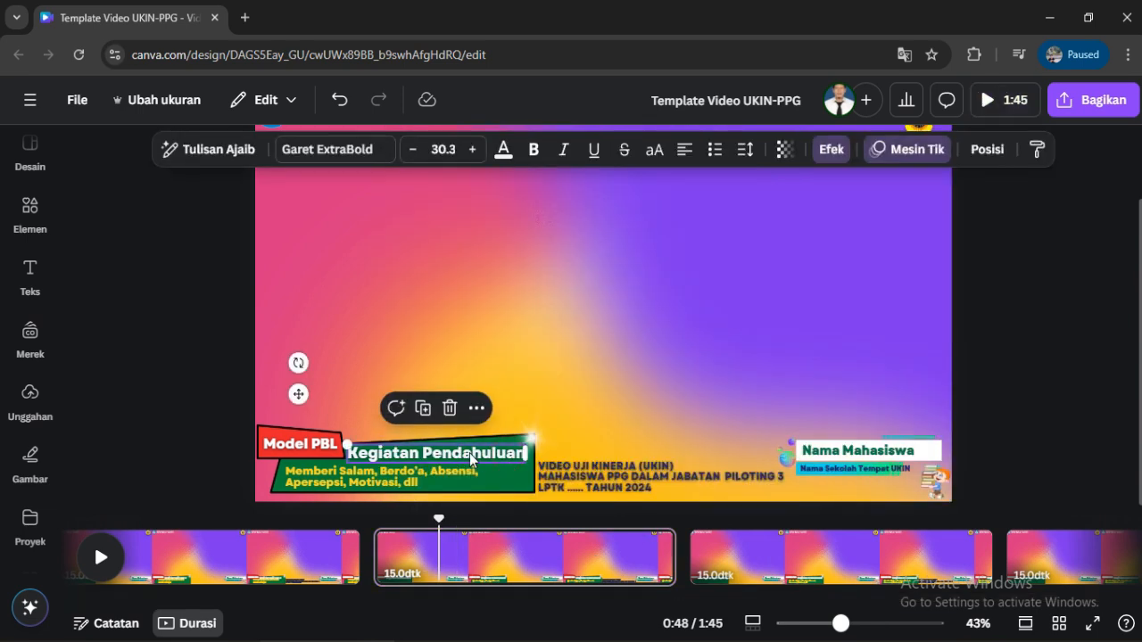
click(463, 456)
key(ctrl+a)
text(Kegiatan)
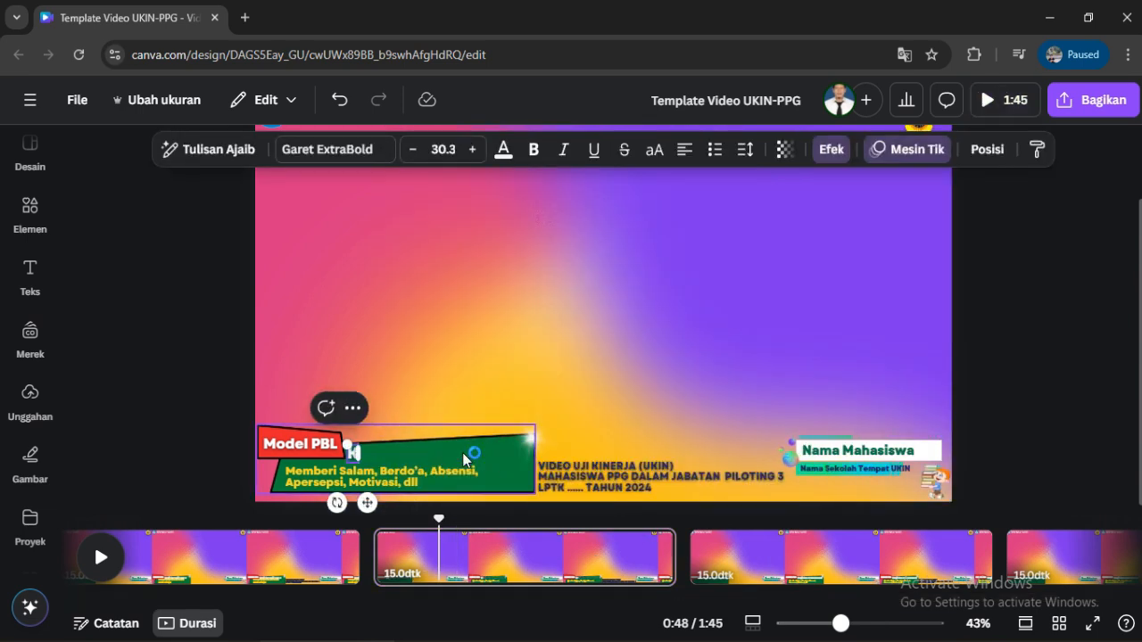
text( In)
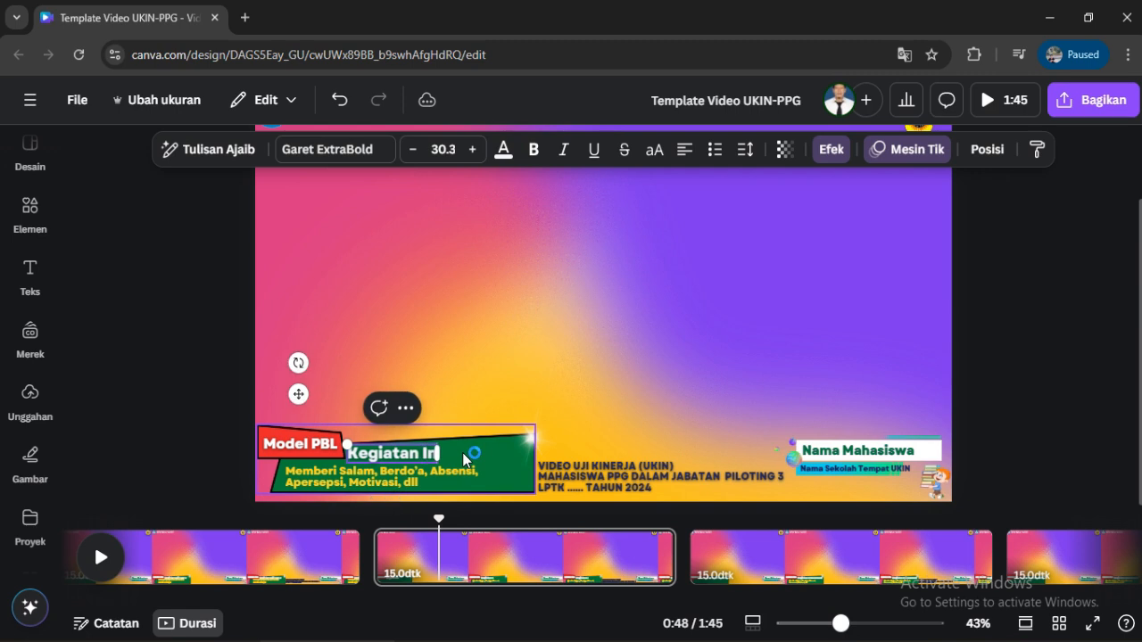
text(ti: Fase 3)
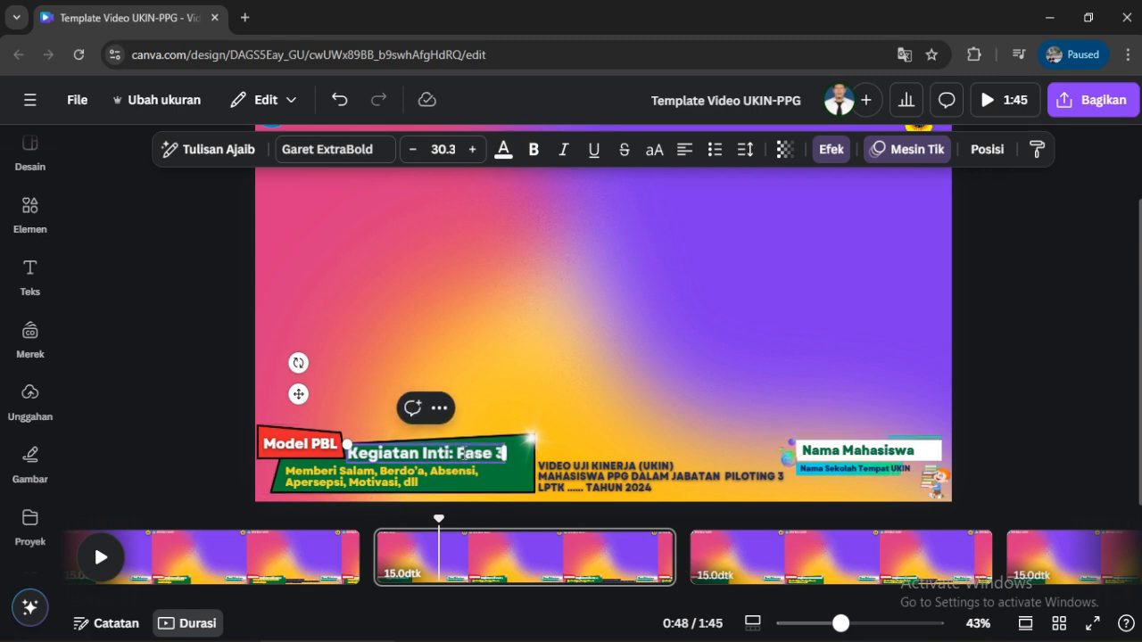
double_click(395, 471)
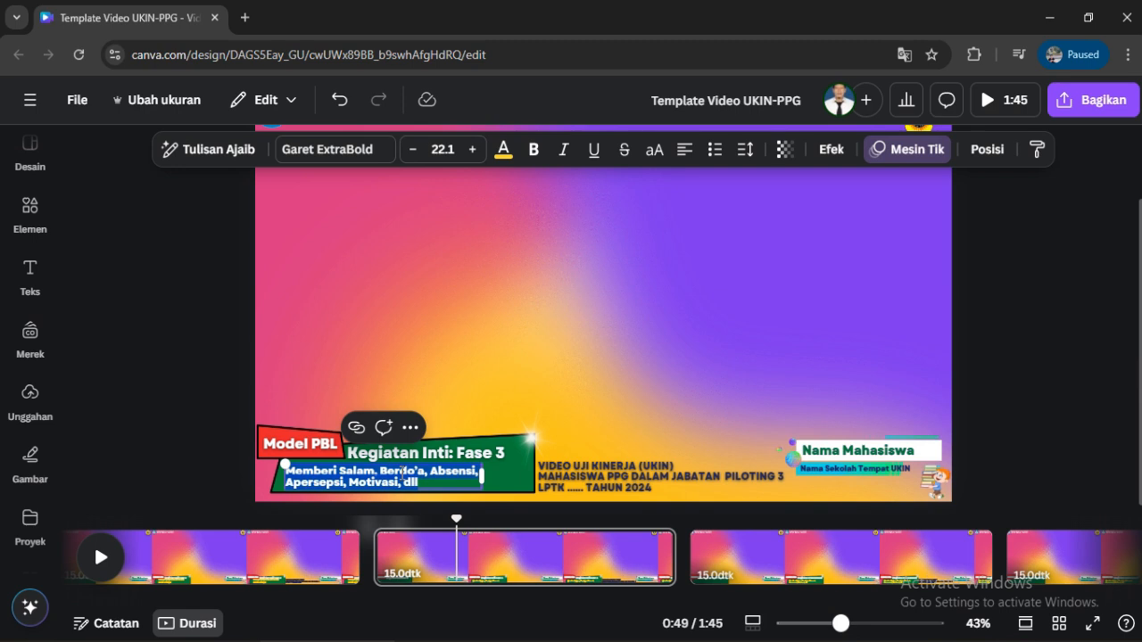
Retype the subtitle as 'Membimbing Penyelidikan Kelompok/Individu', enlarge it to 26.1 and widen its box
text(Mem)
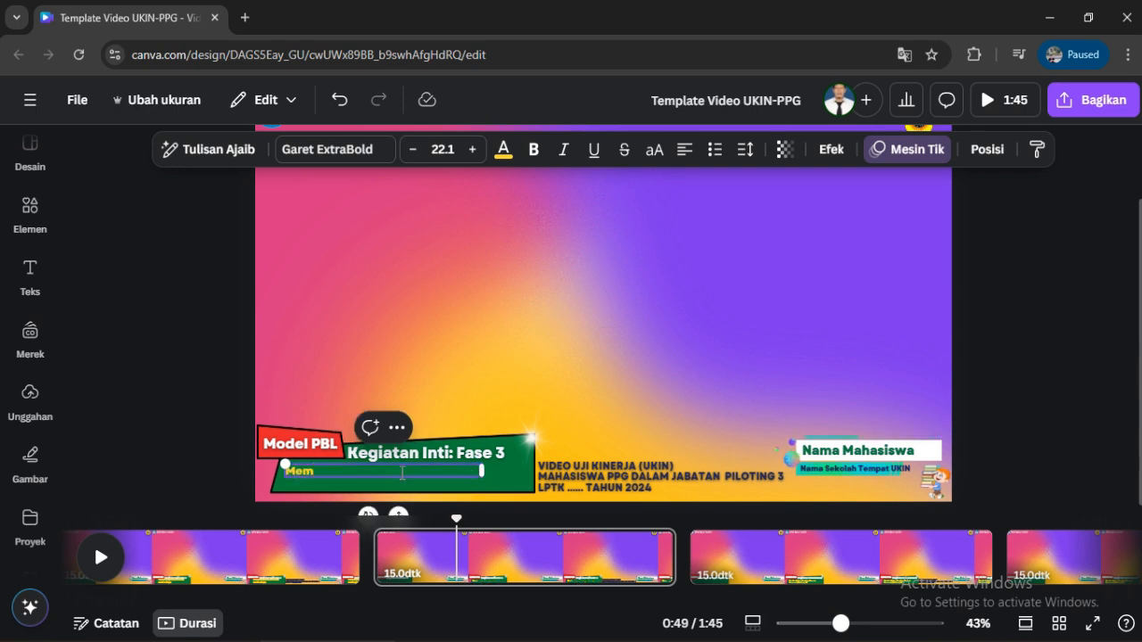
text(bimbing)
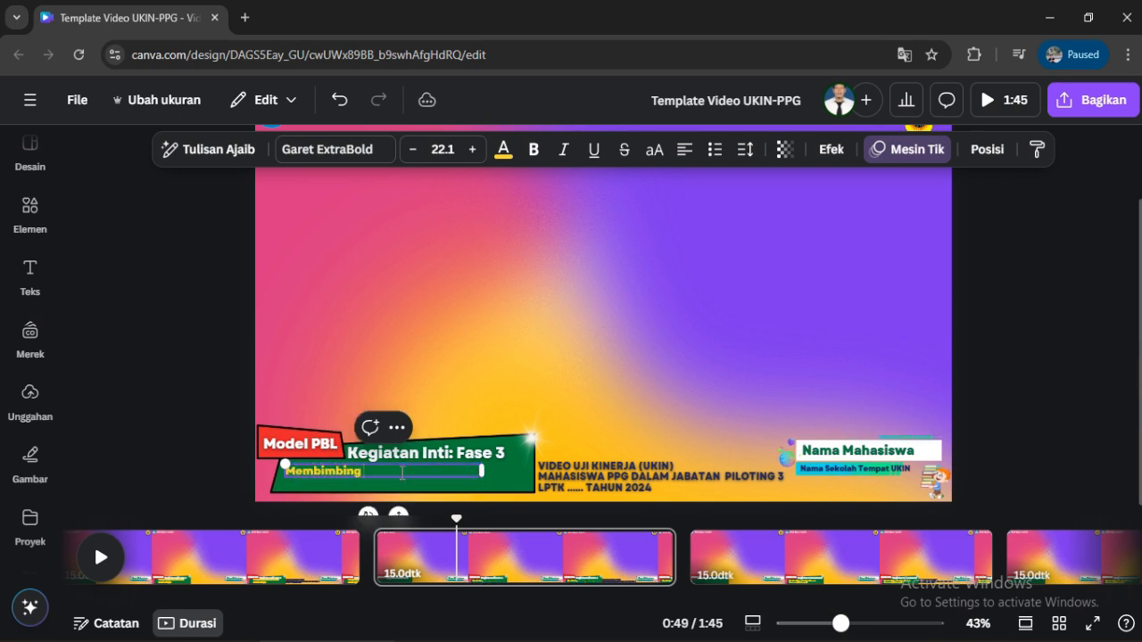
text( Penyelidikan Ke)
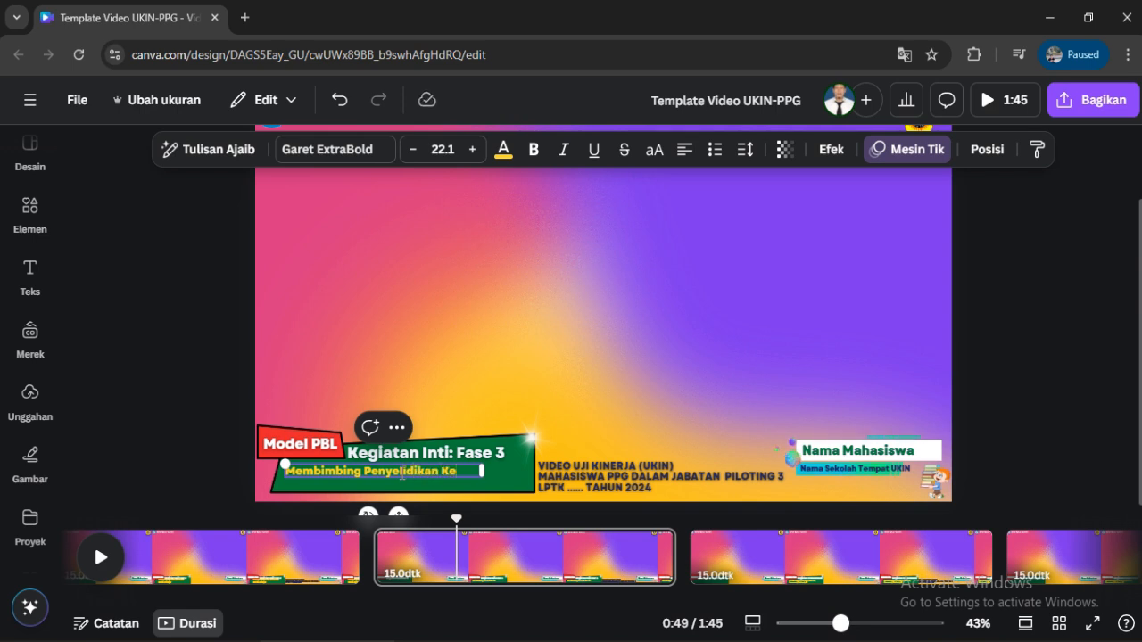
text(lompok)
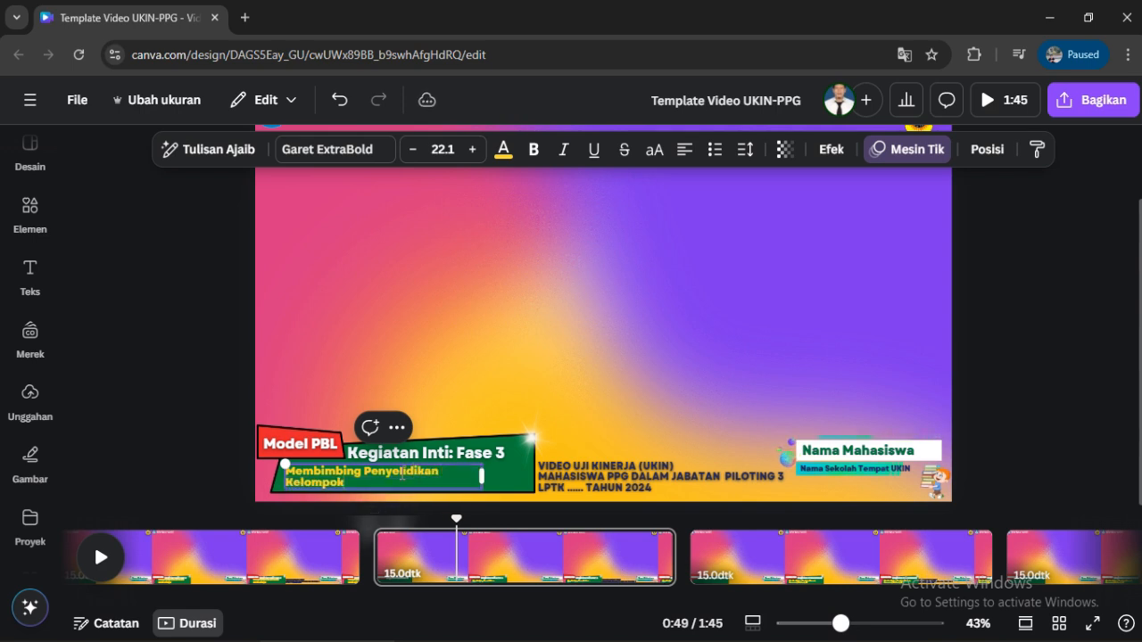
text(/Individu)
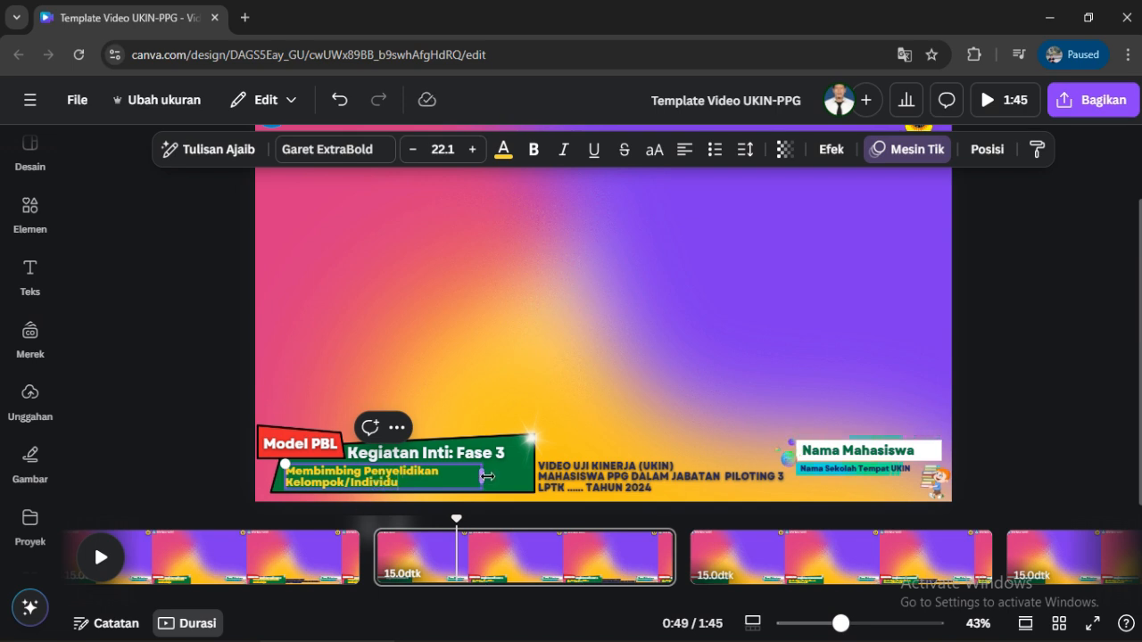
click(473, 149)
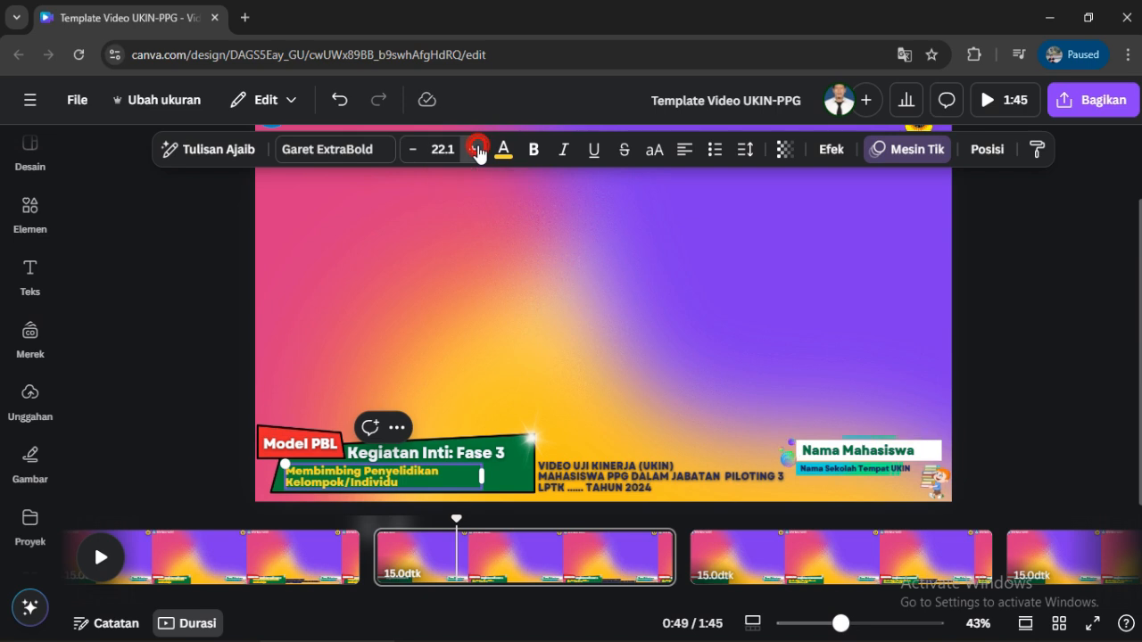
click(473, 149)
click(473, 149)
click(473, 149)
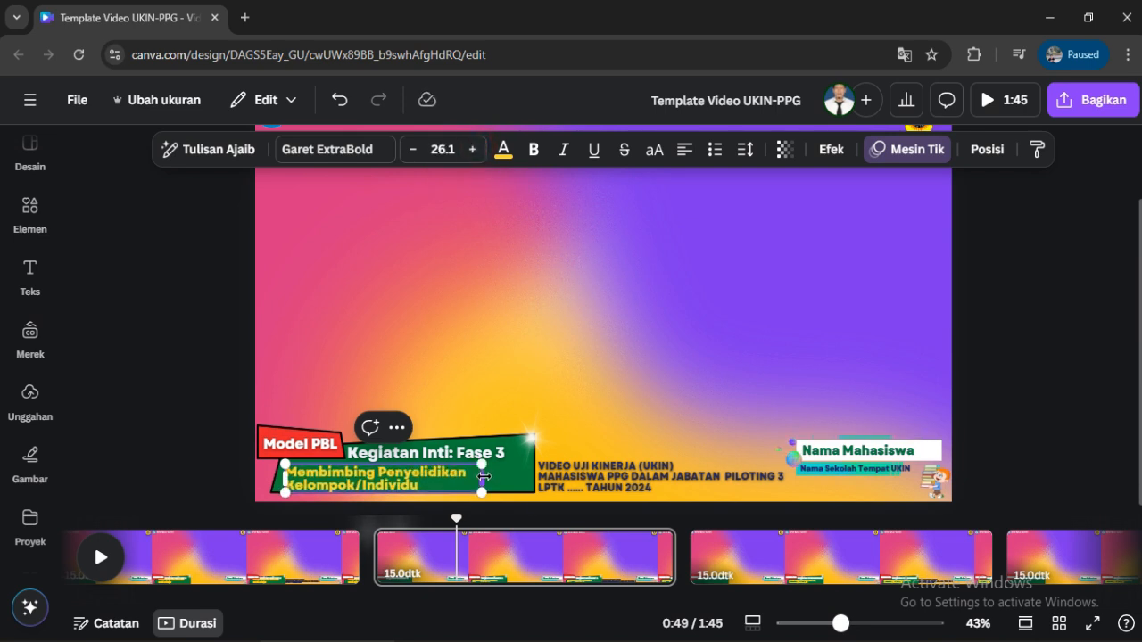
mouse_move(483, 477)
mouse_down()
mouse_move(604, 480)
mouse_move(504, 479)
mouse_up()
click(161, 386)
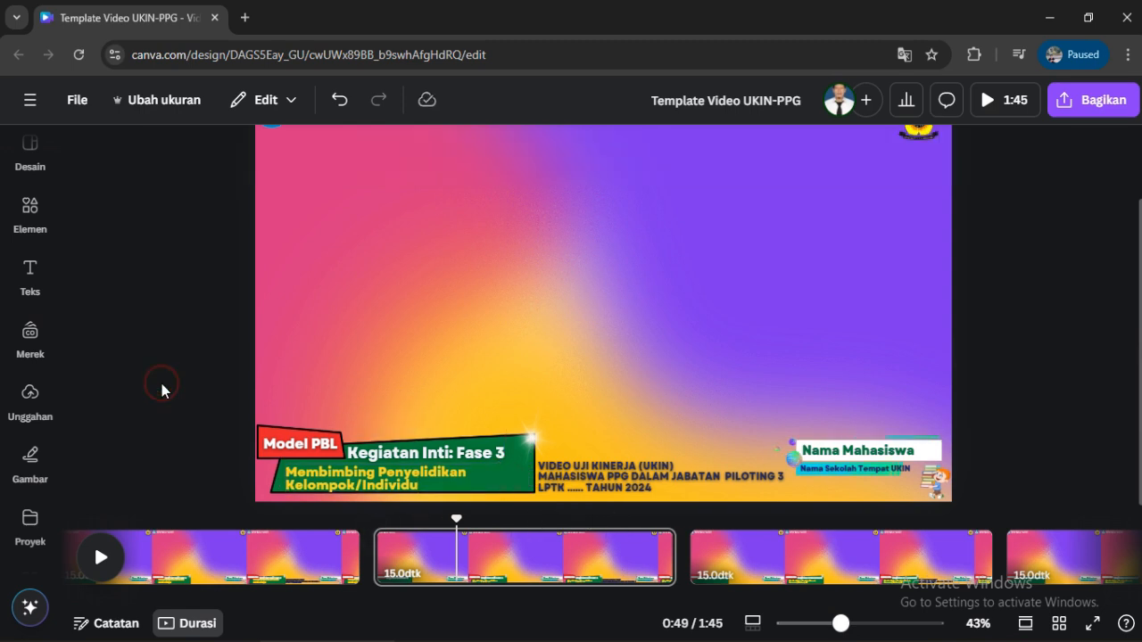
Give the Fase 3 subtitle a black Bayangan shadow, then move to the next page
click(410, 482)
drag(411, 481, 411, 479)
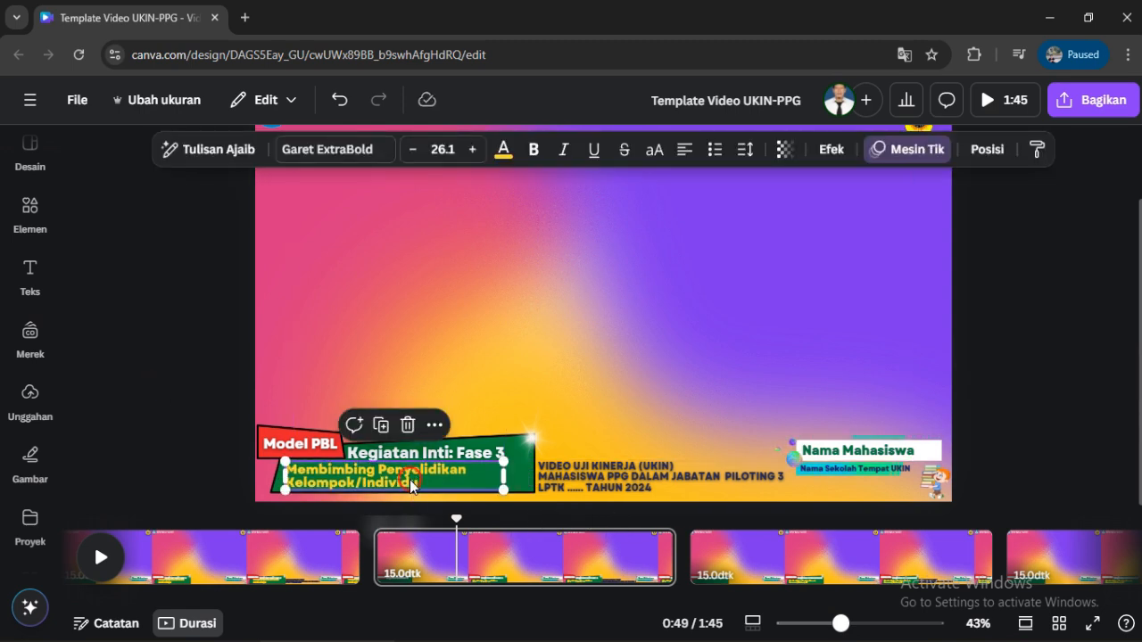
click(832, 149)
click(216, 267)
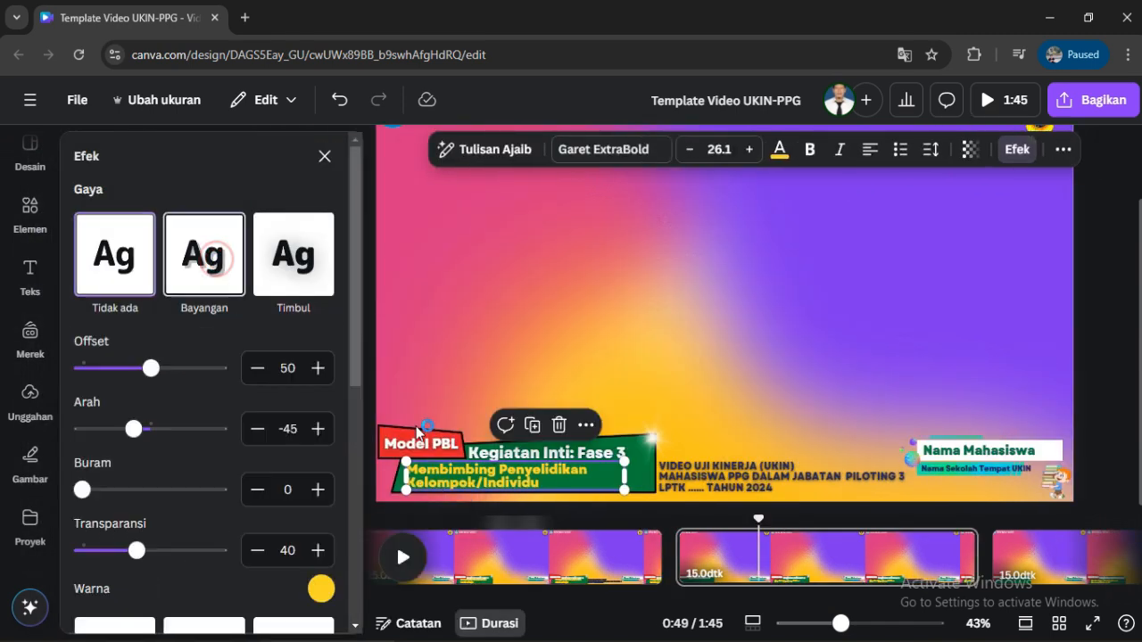
click(320, 588)
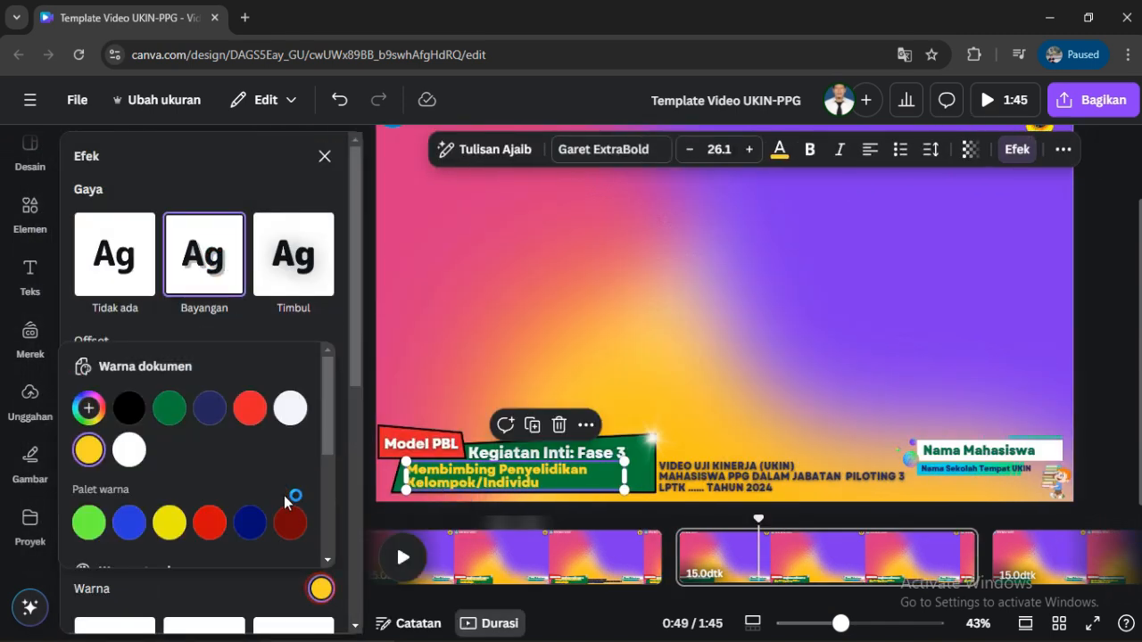
click(129, 408)
click(957, 304)
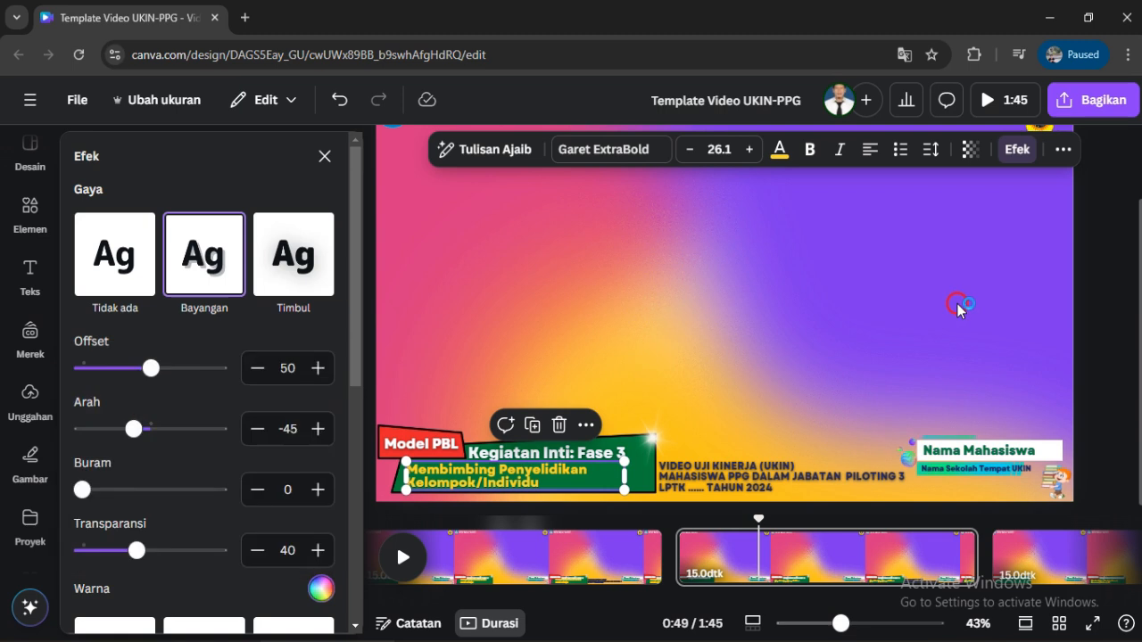
click(958, 303)
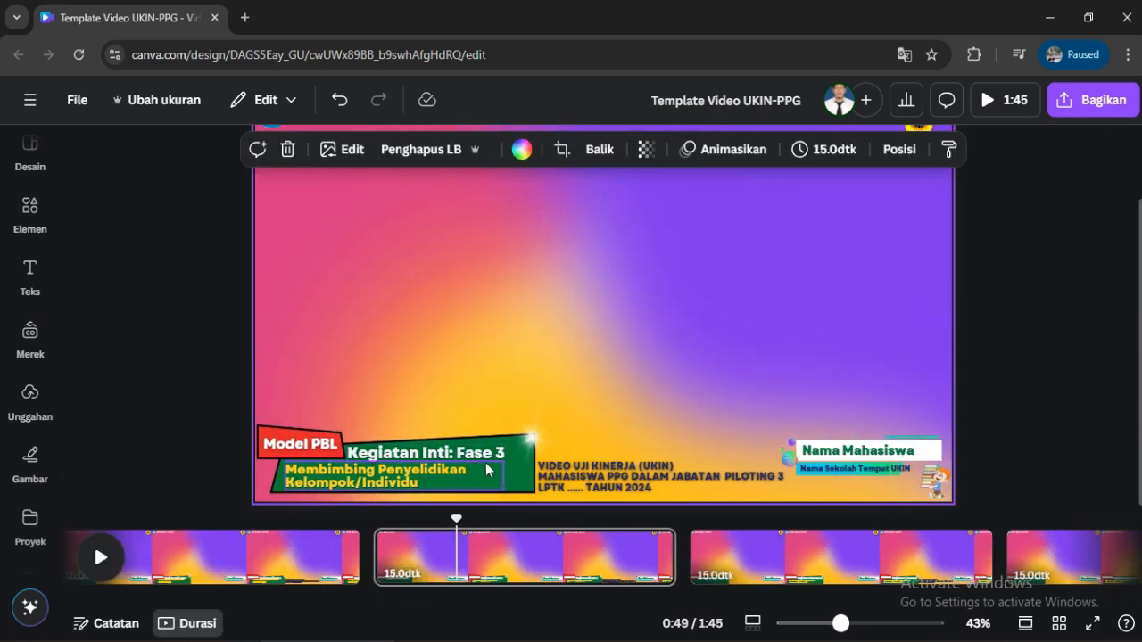
click(809, 562)
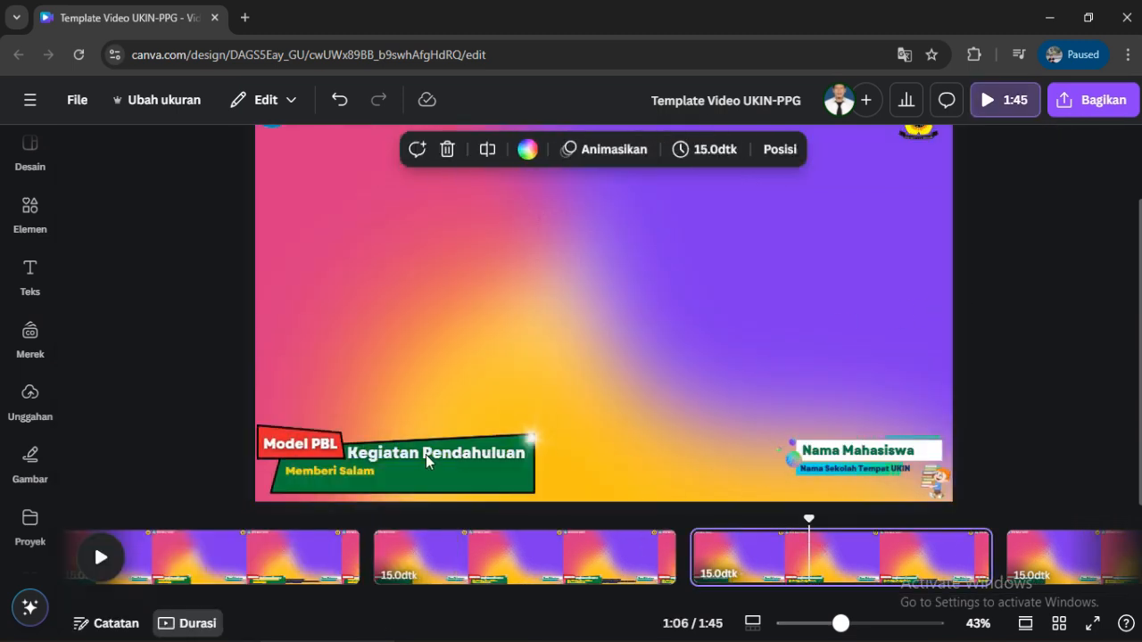
Retitle the page 'Kegiatan Inti: Fase 4' and make the subtitle 'Mengembangkan dan Menyajikan Hasil'
click(451, 453)
click(451, 453)
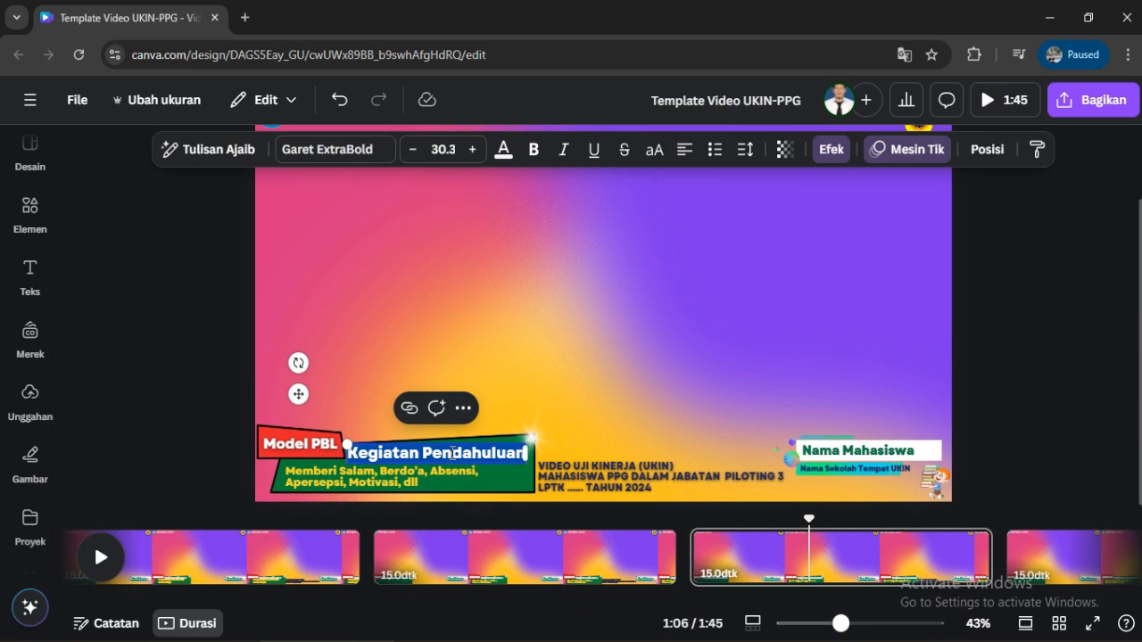
key(BackSpace)
text(Kegiatan)
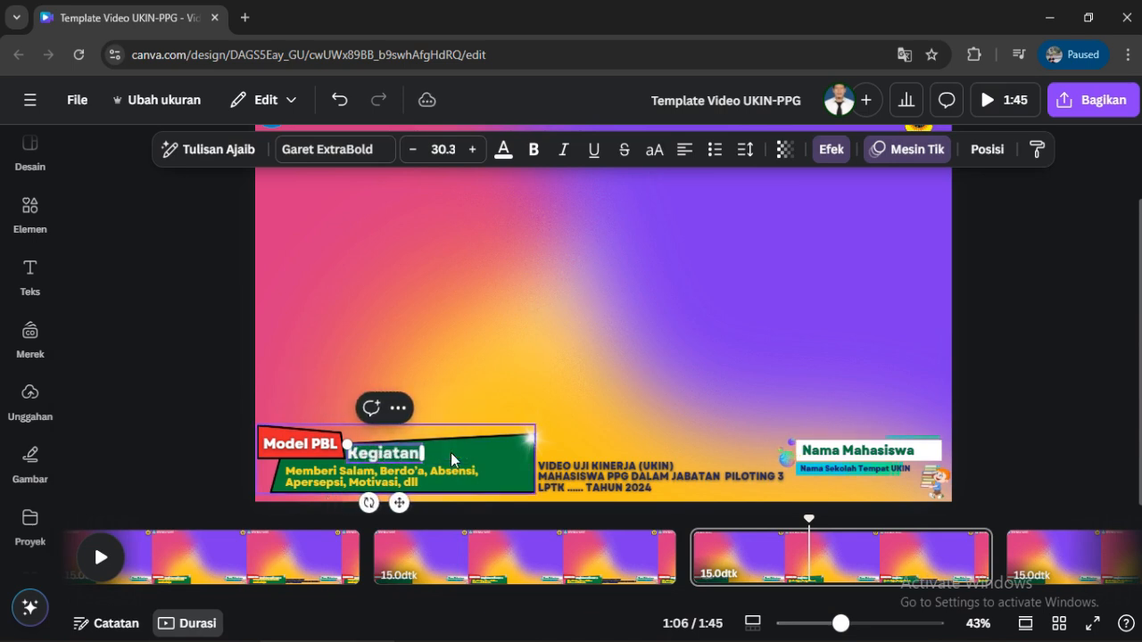
text( Inti)
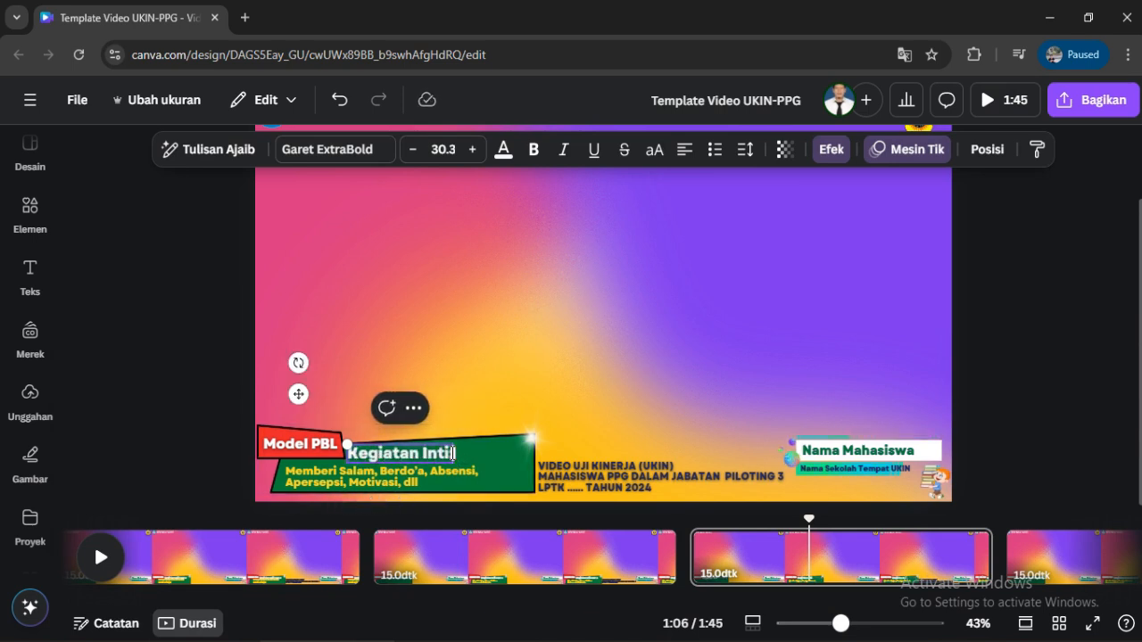
text(: Fase 4)
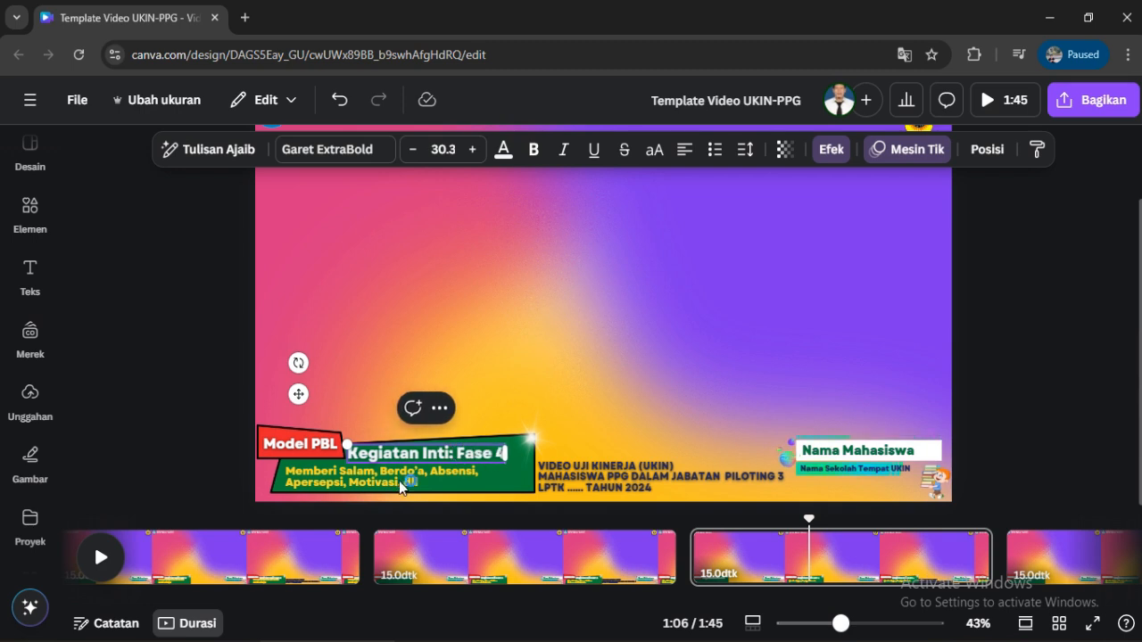
double_click(357, 477)
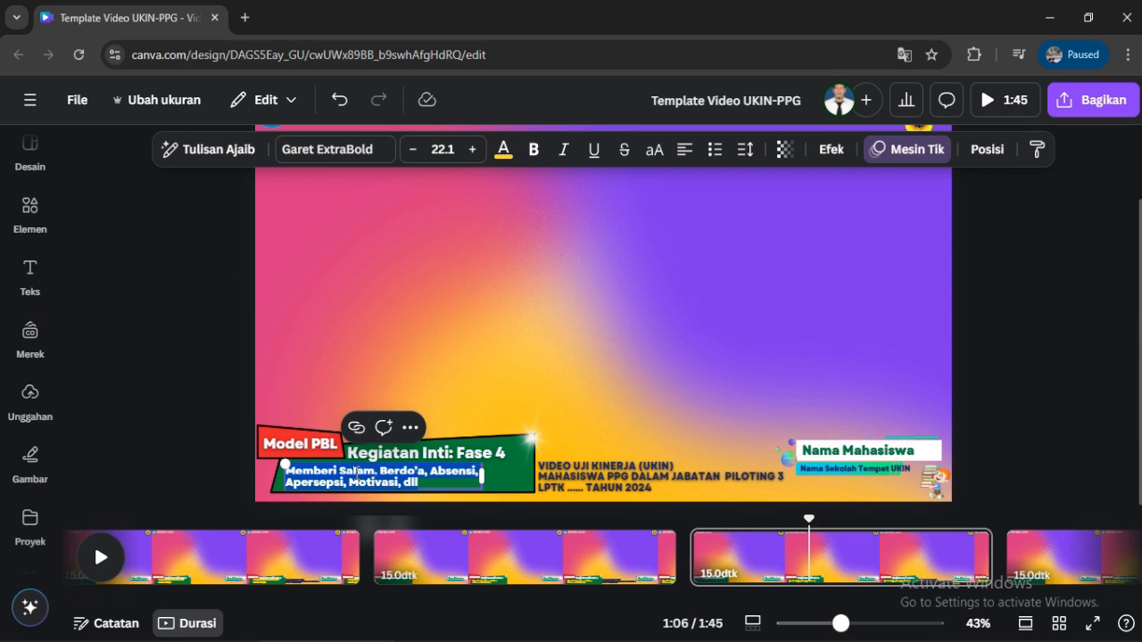
text(Mengemba)
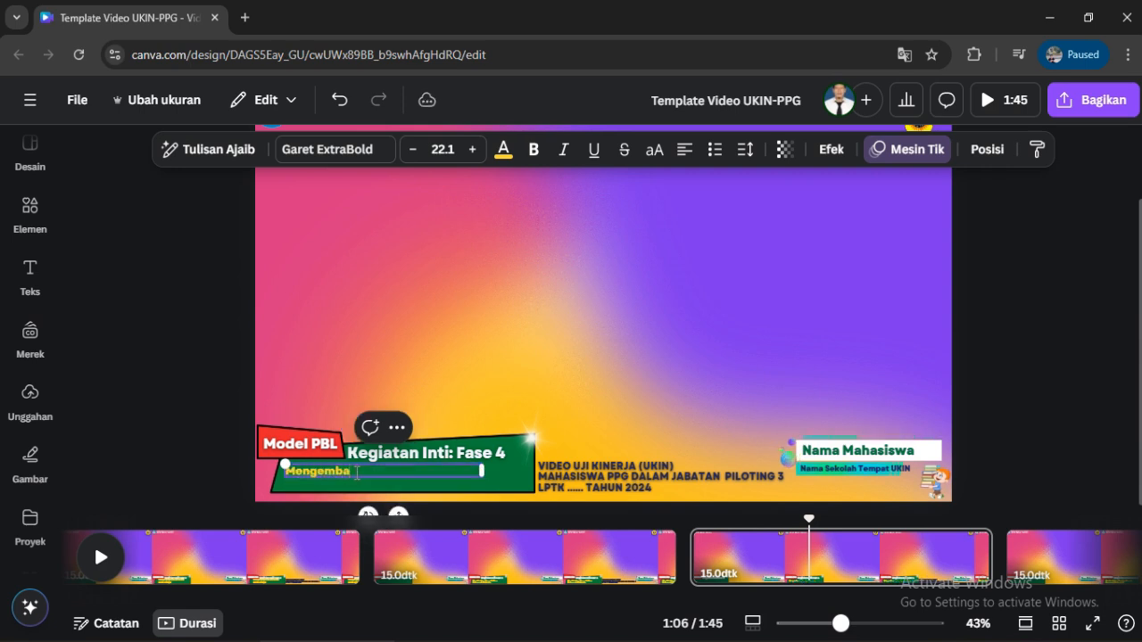
text(ngkan Hasil)
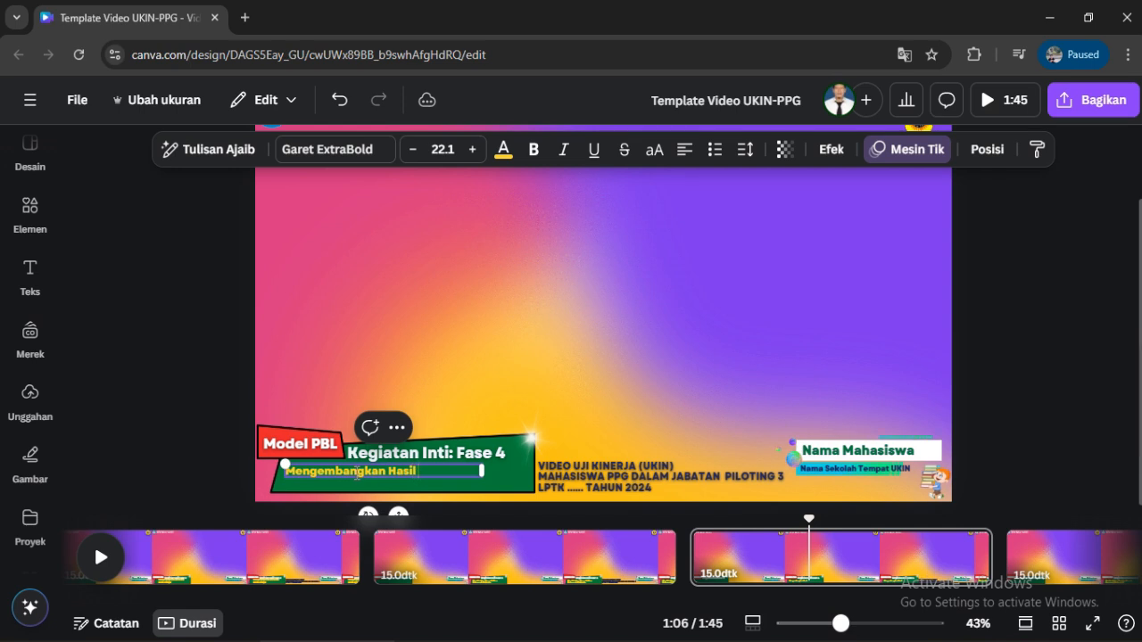
text( Karya)
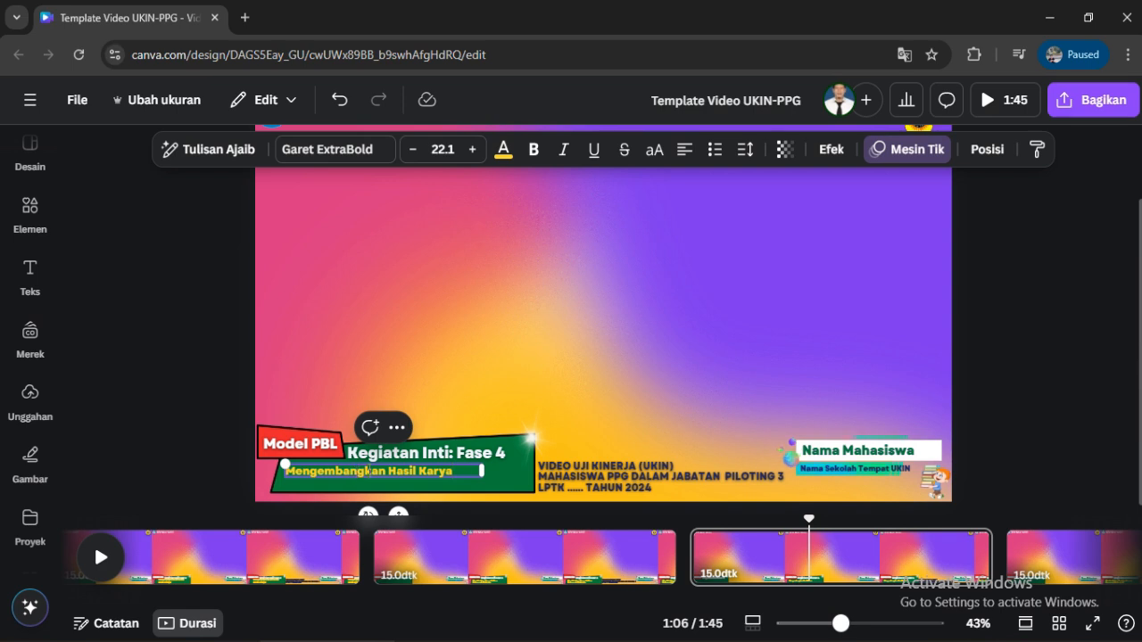
click(387, 473)
text(dan Menya)
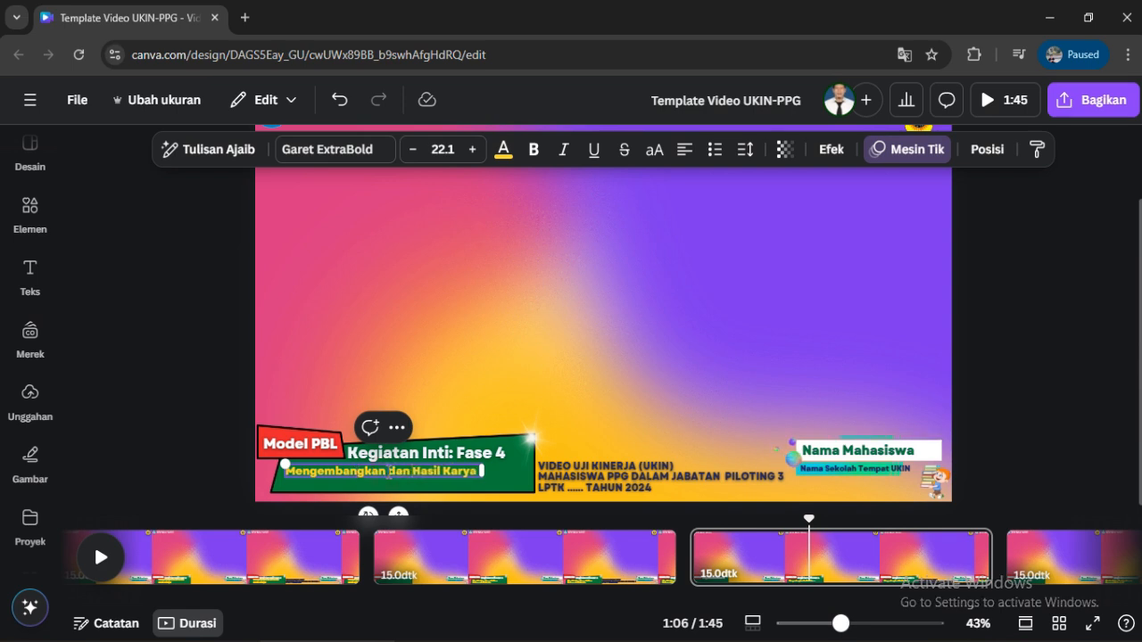
text(jikan)
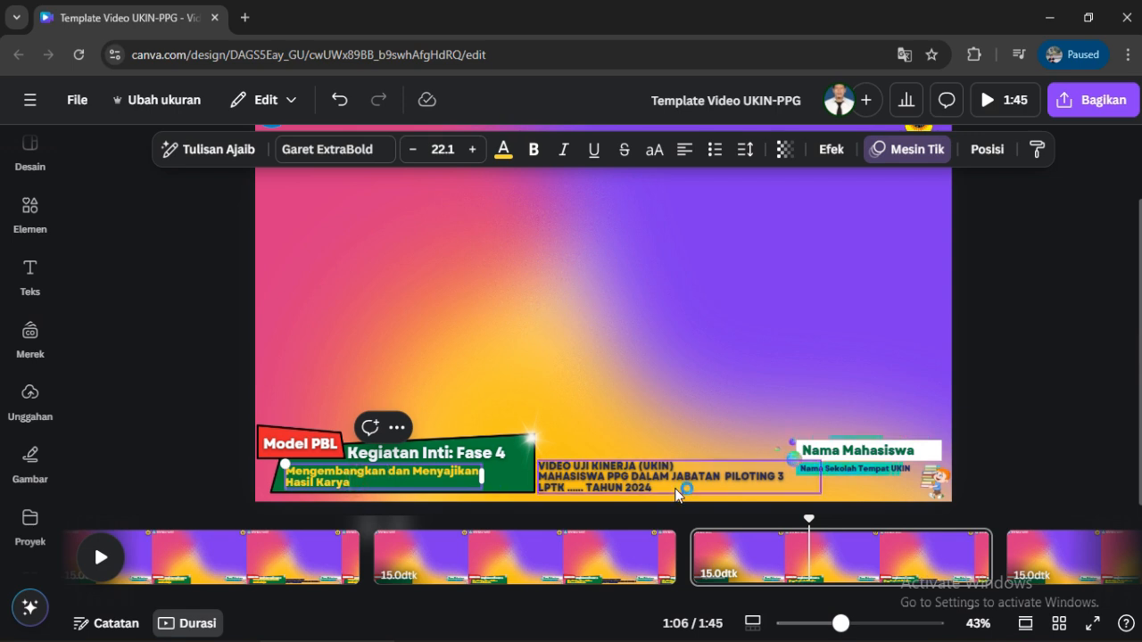
key(BackSpace)
key(BackSpace)
key(BackSpace)
key(BackSpace)
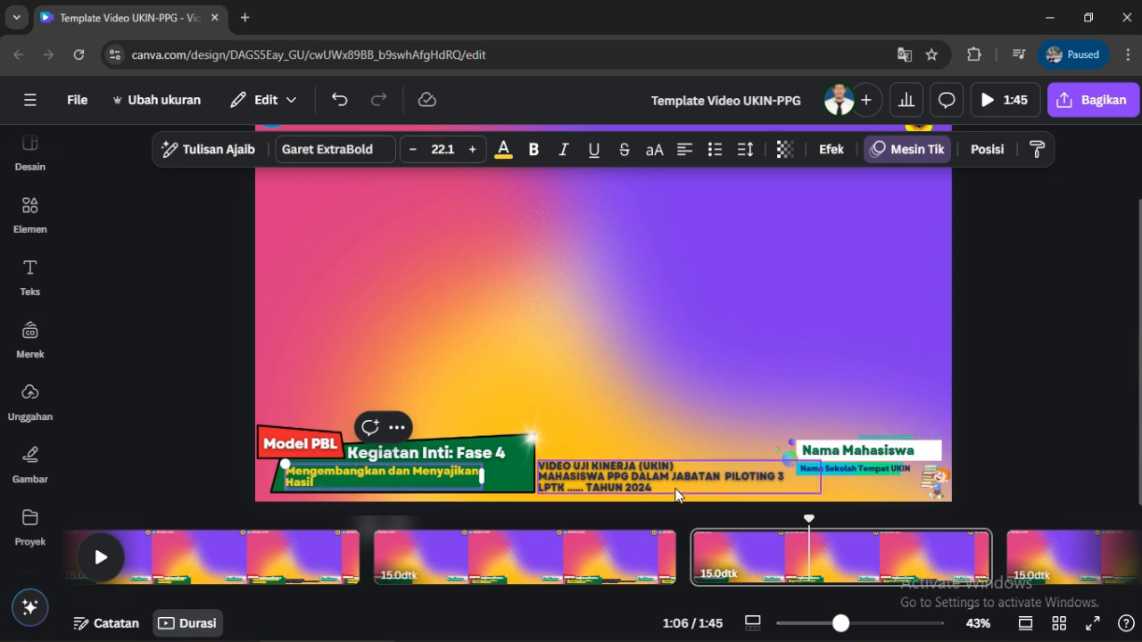
Set the subtitle's font size to 25.1
click(472, 152)
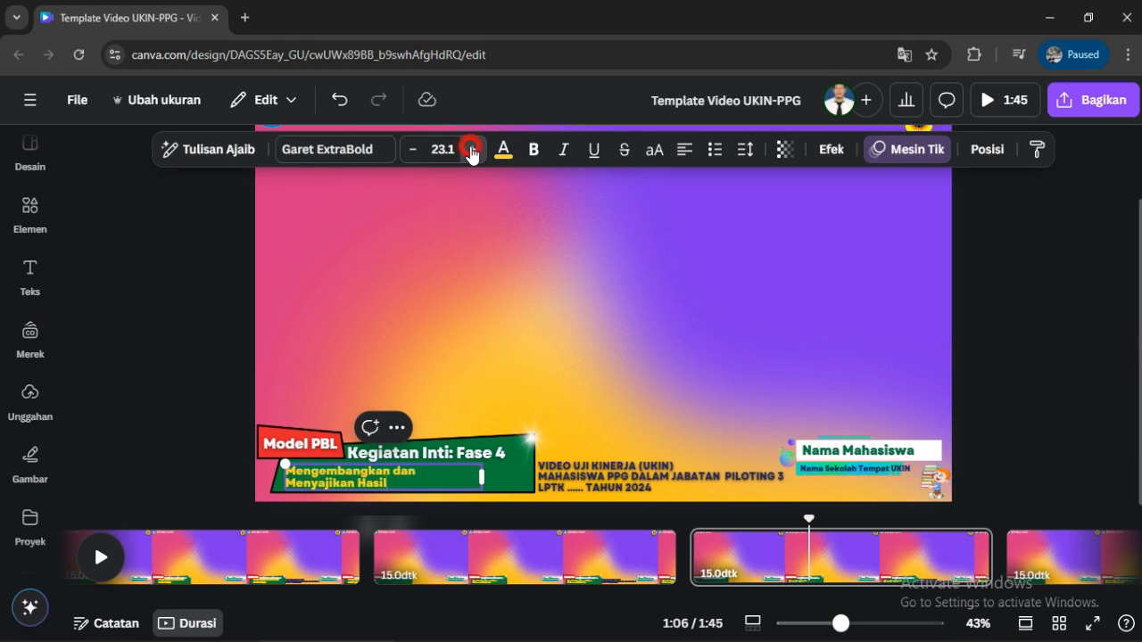
click(472, 152)
click(473, 152)
click(472, 151)
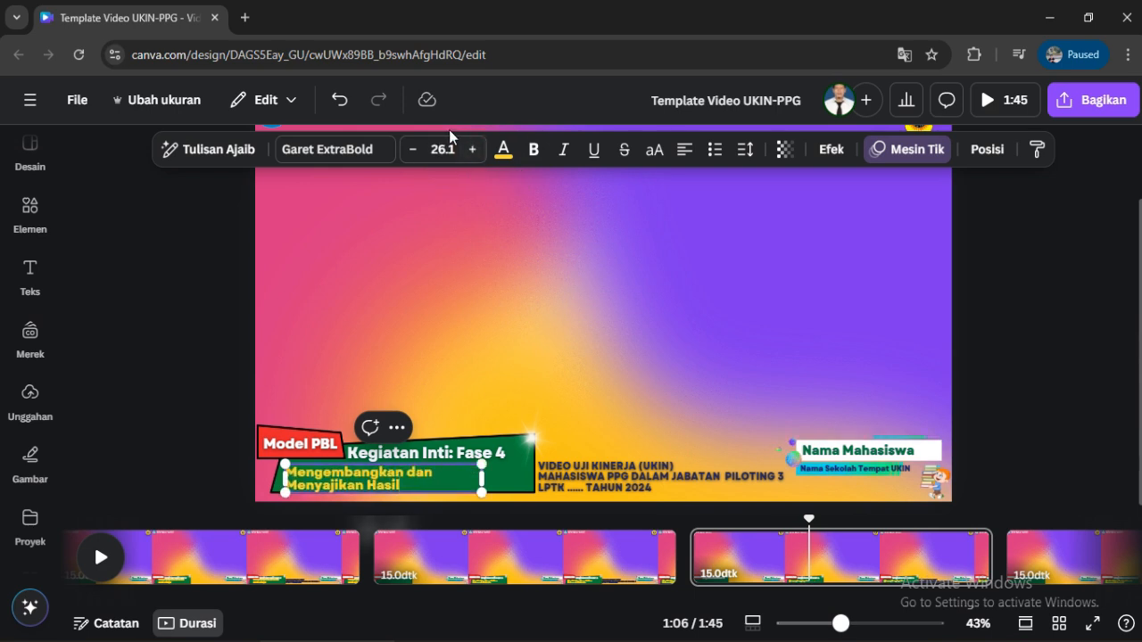
click(413, 152)
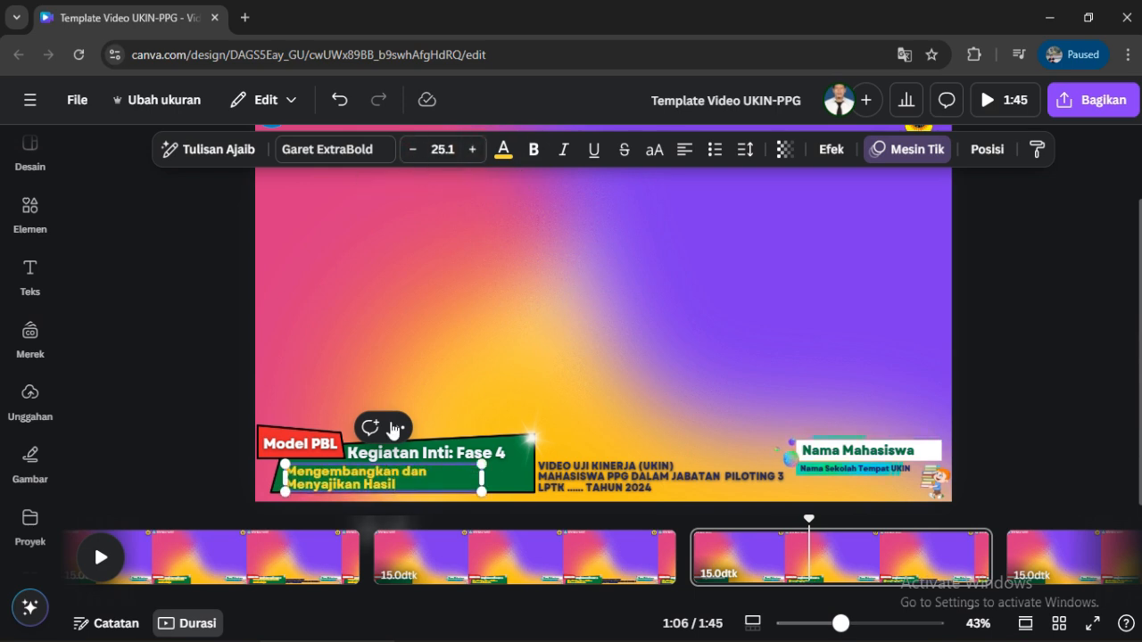
Give the subtitle a black Bayangan shadow
click(831, 149)
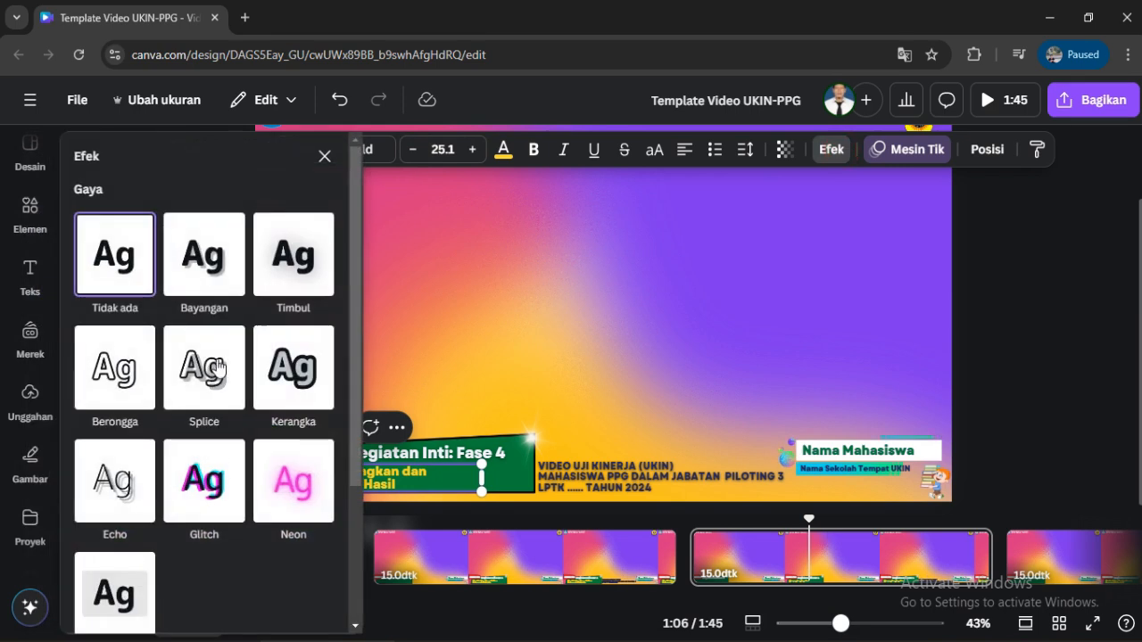
click(211, 258)
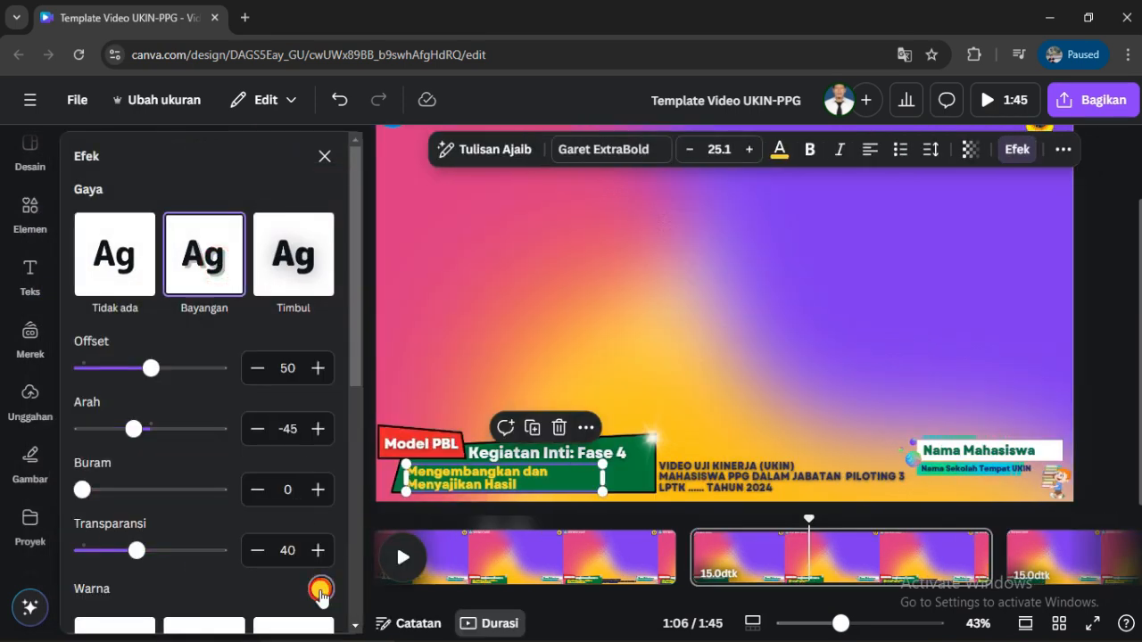
click(320, 590)
click(128, 408)
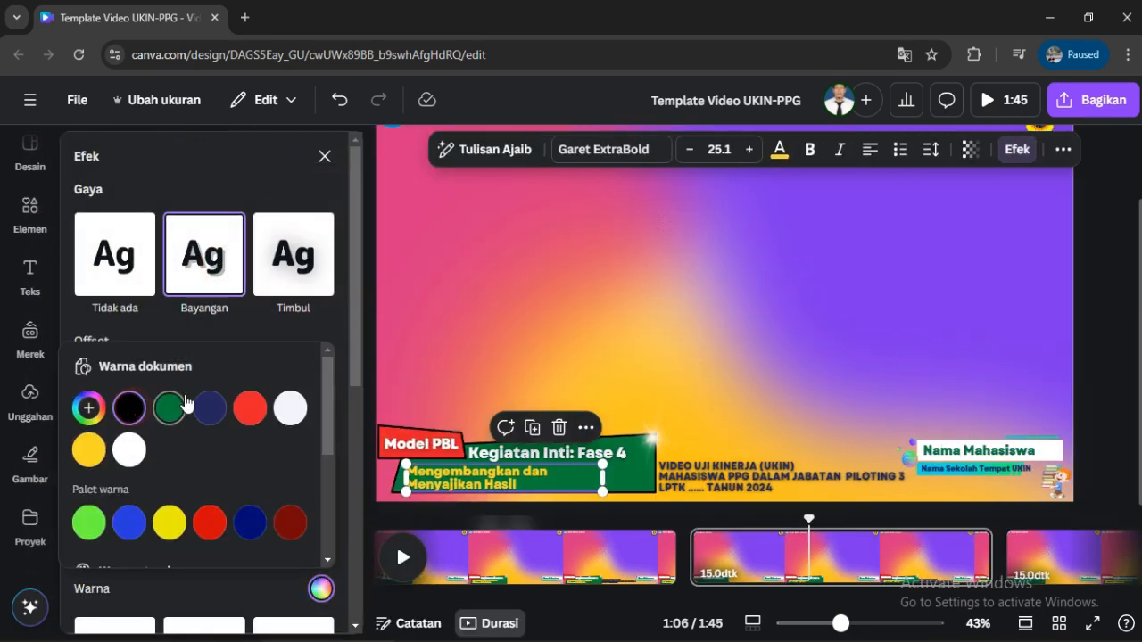
click(1119, 345)
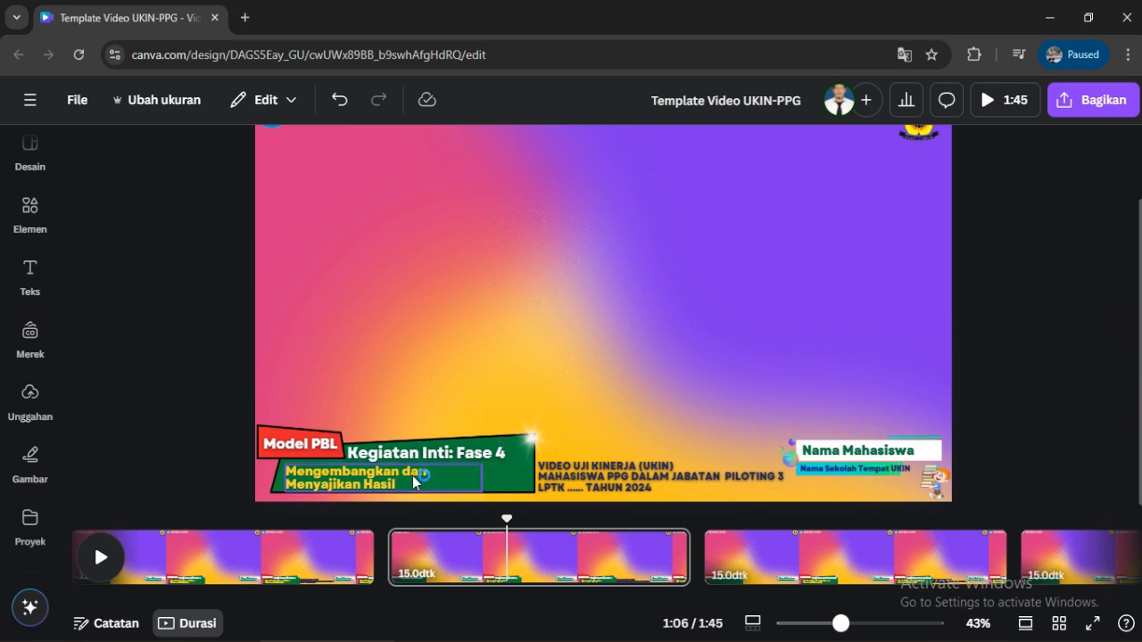
On the next page, change the title to 'Kegiatan Inti: Fase 5'
click(839, 571)
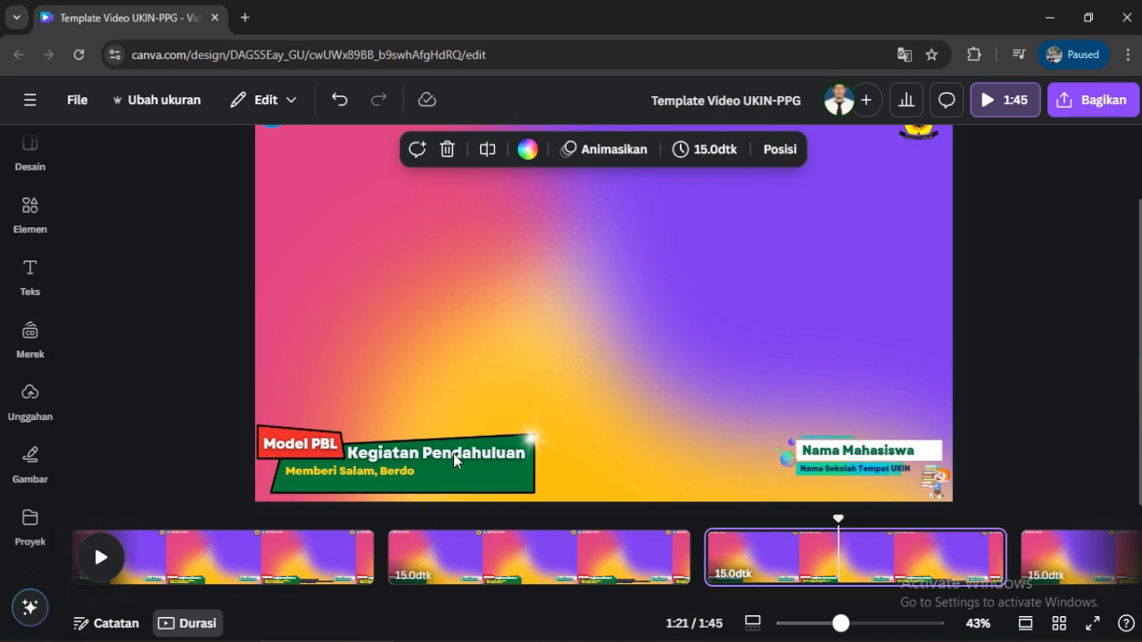
click(452, 453)
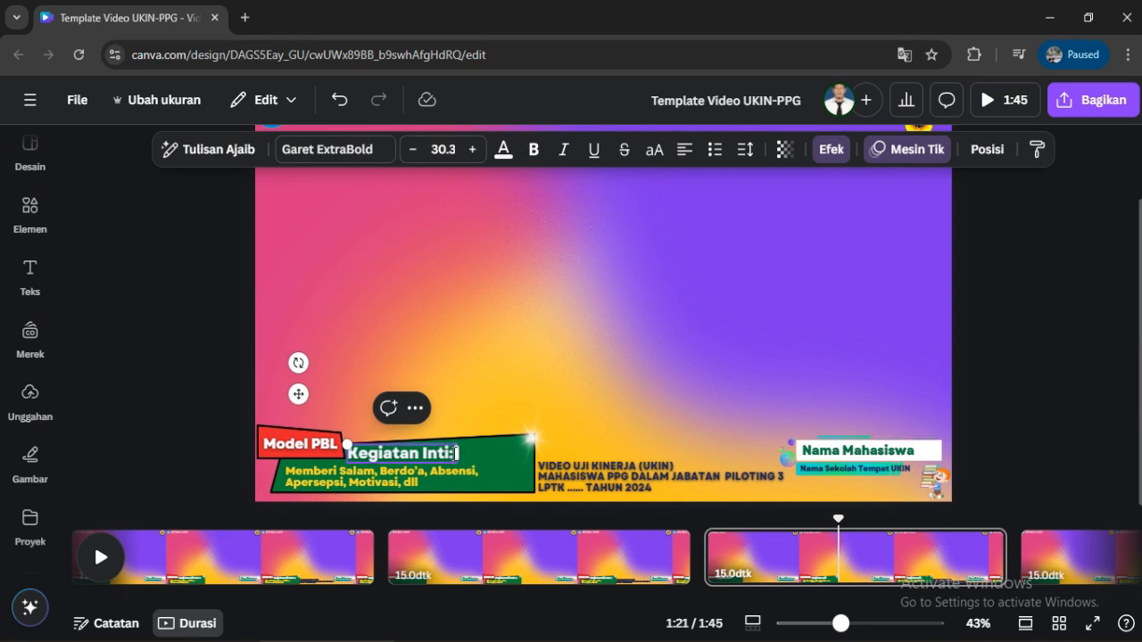
text(Fae)
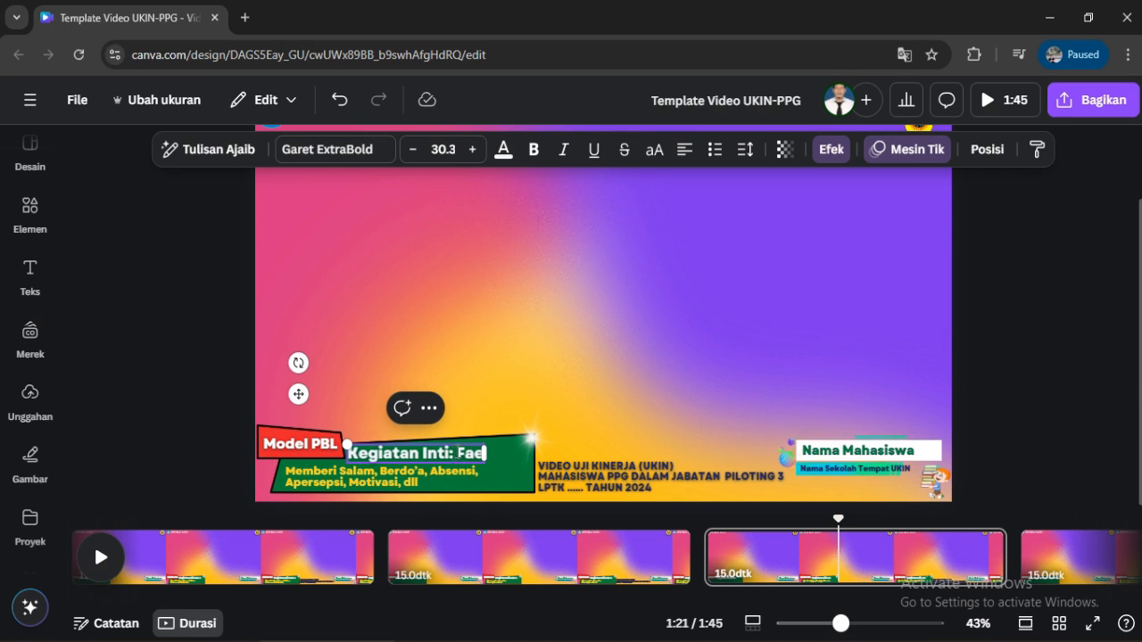
key(BackSpace)
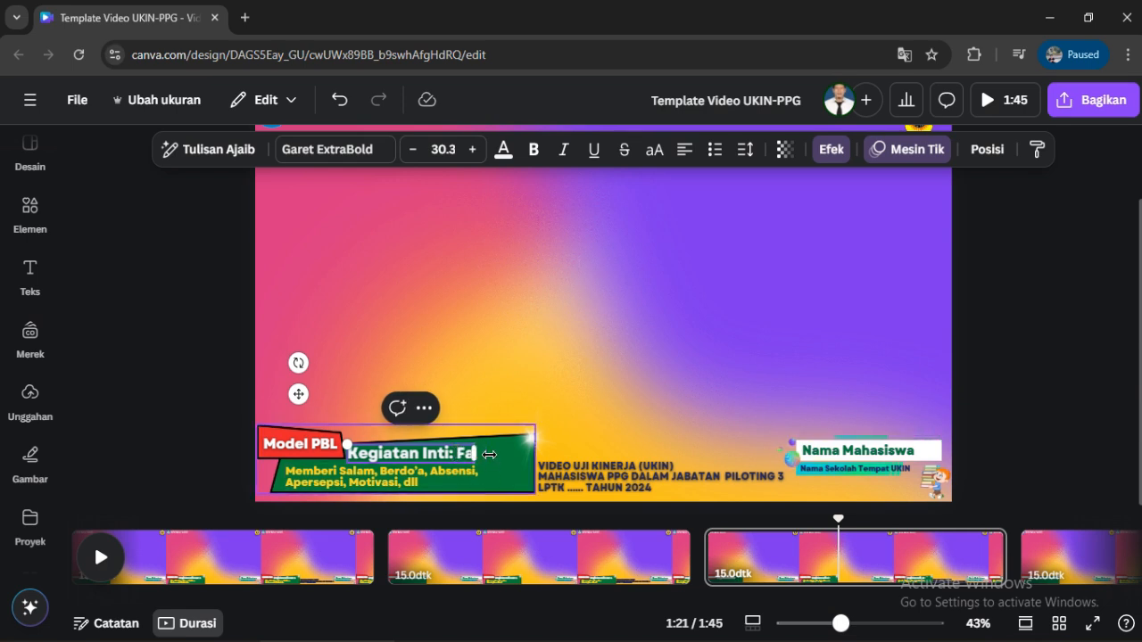
text(se 5)
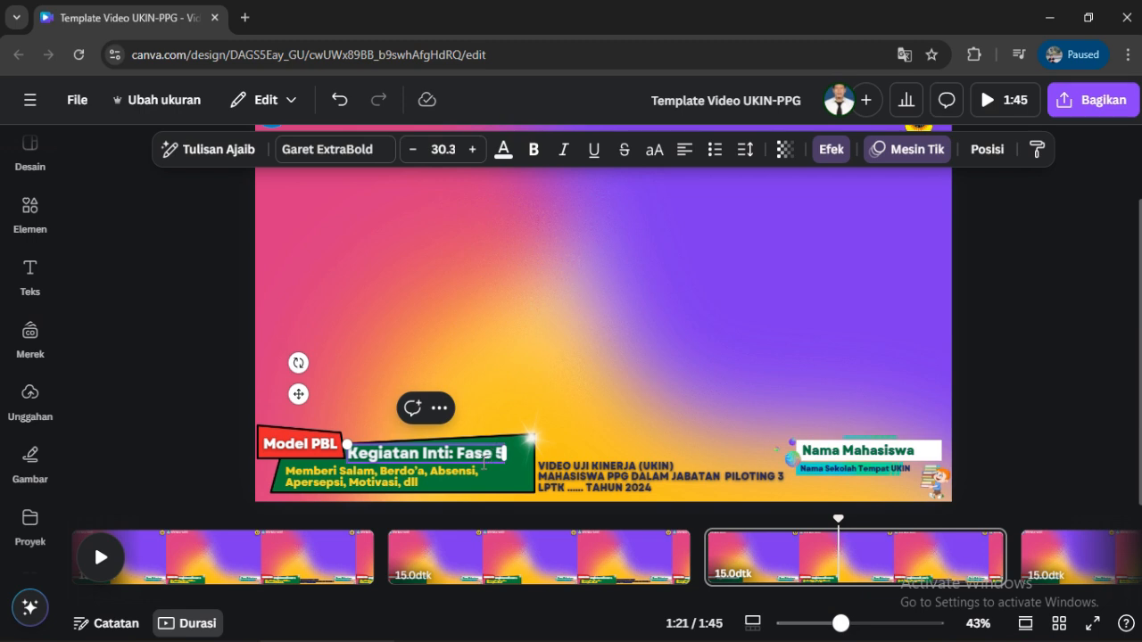
Replace the subtitle with 'Menganalisis dan Mengevaluasi Proses Pemecahan Masalah'
click(363, 474)
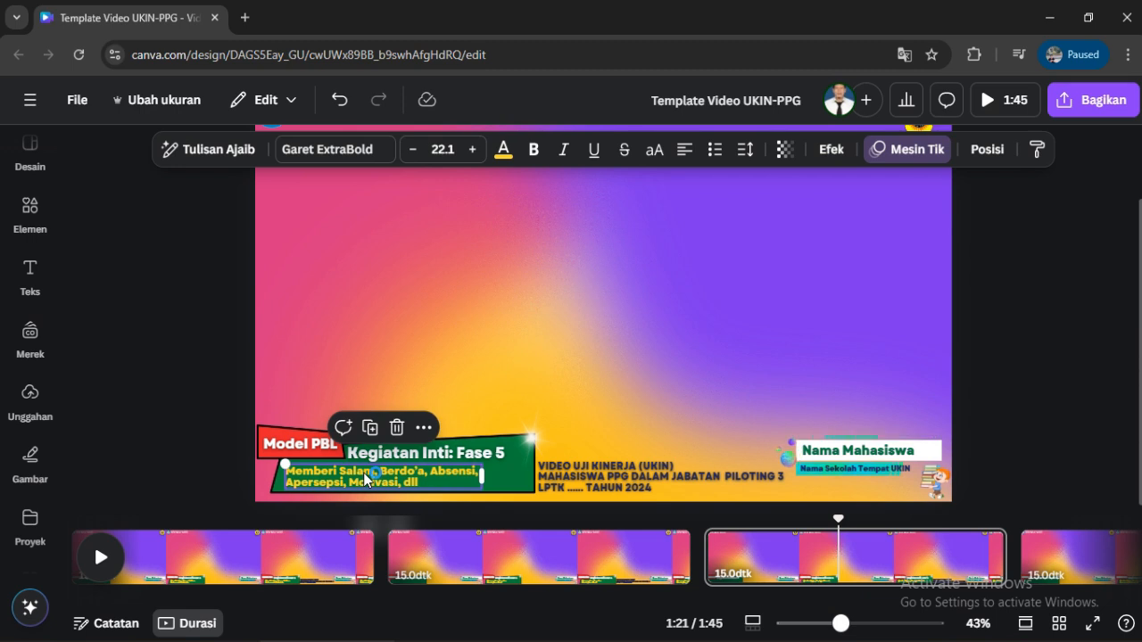
double_click(365, 472)
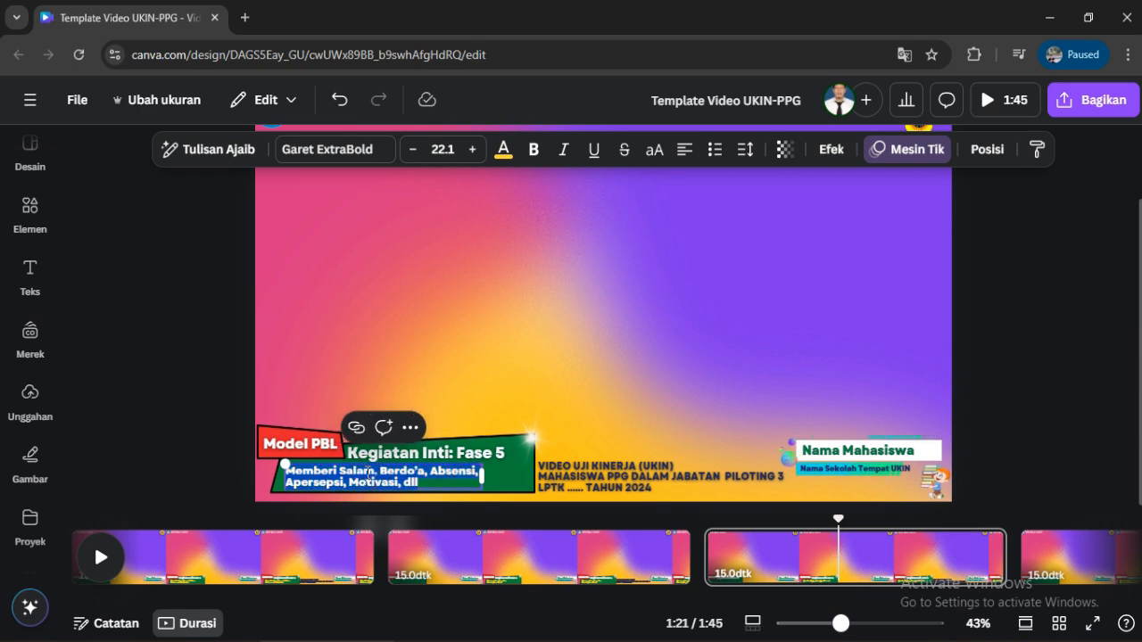
text(Menganalisis dan)
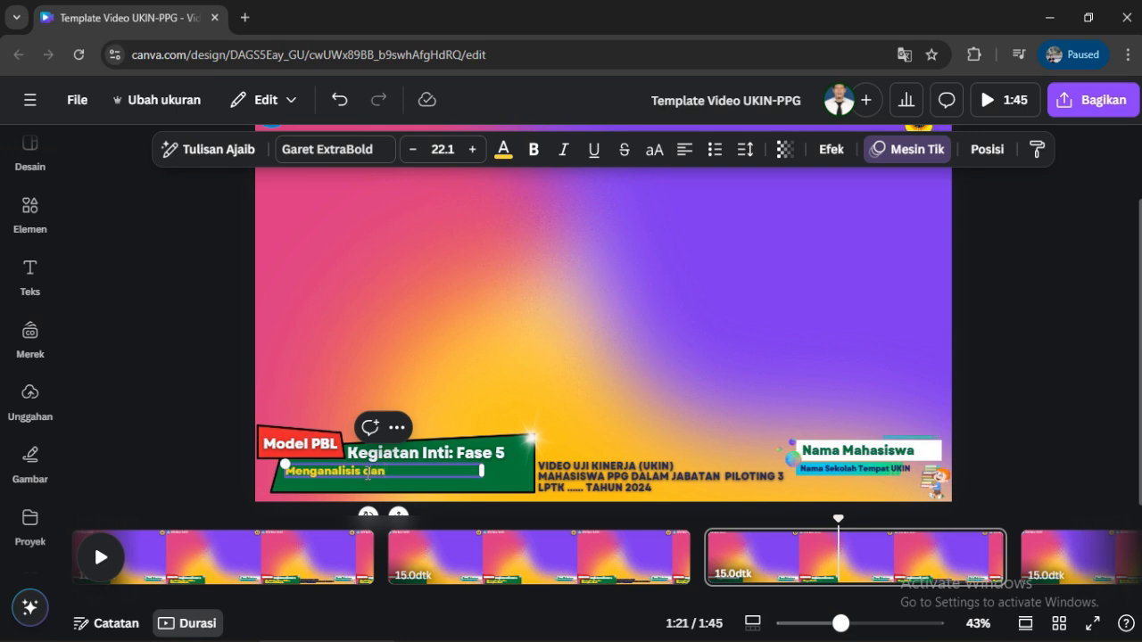
text(Meng)
text(Pr)
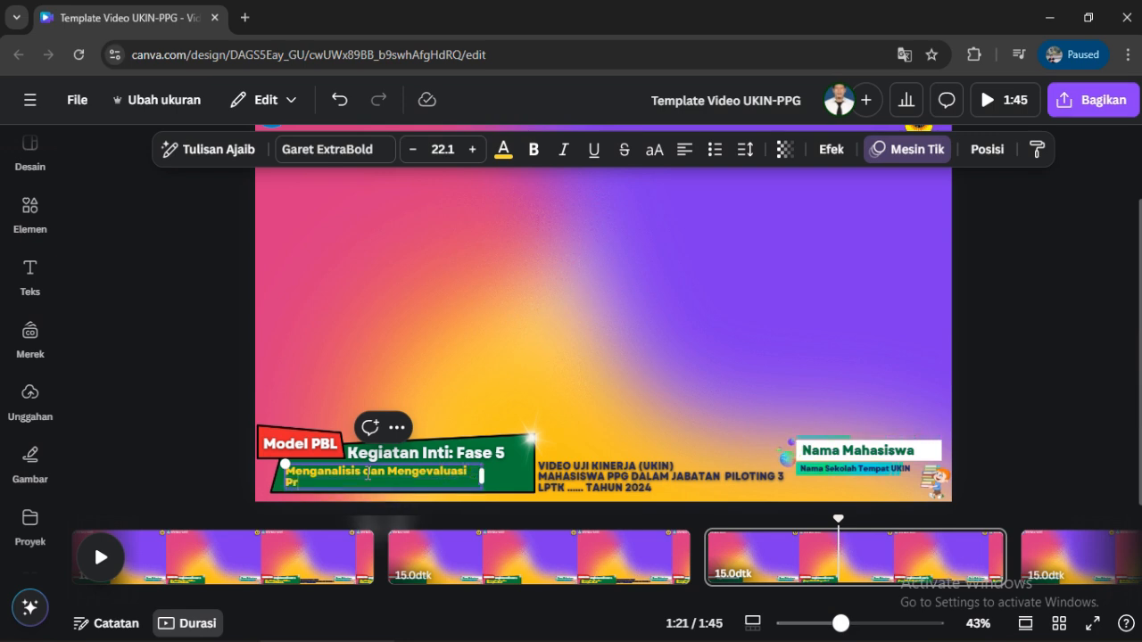
text(oses P)
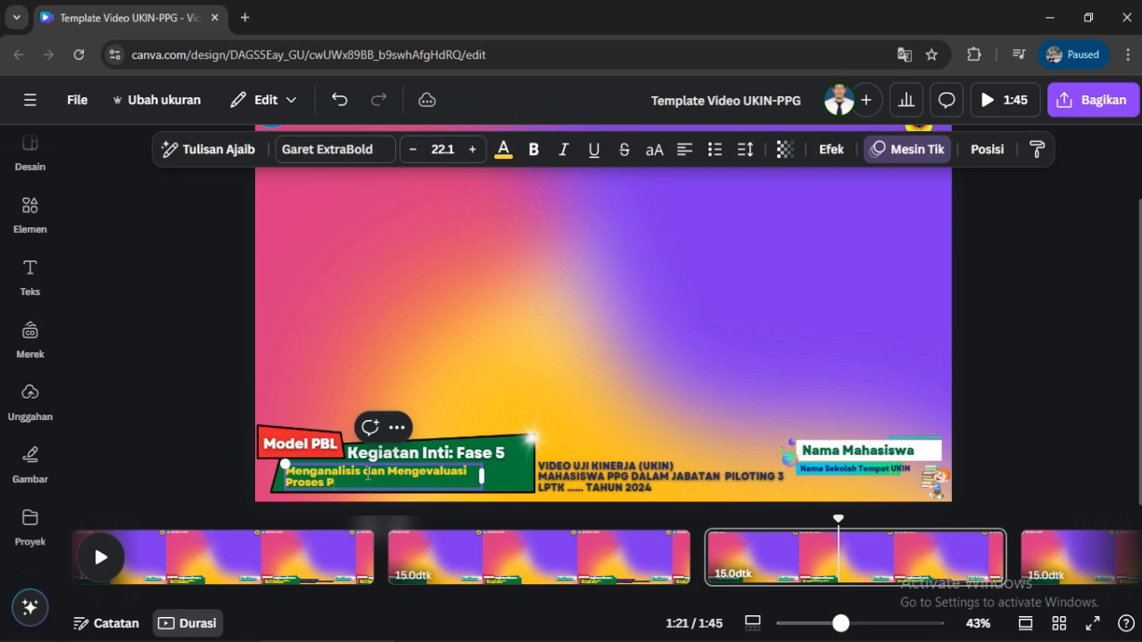
text(emeca)
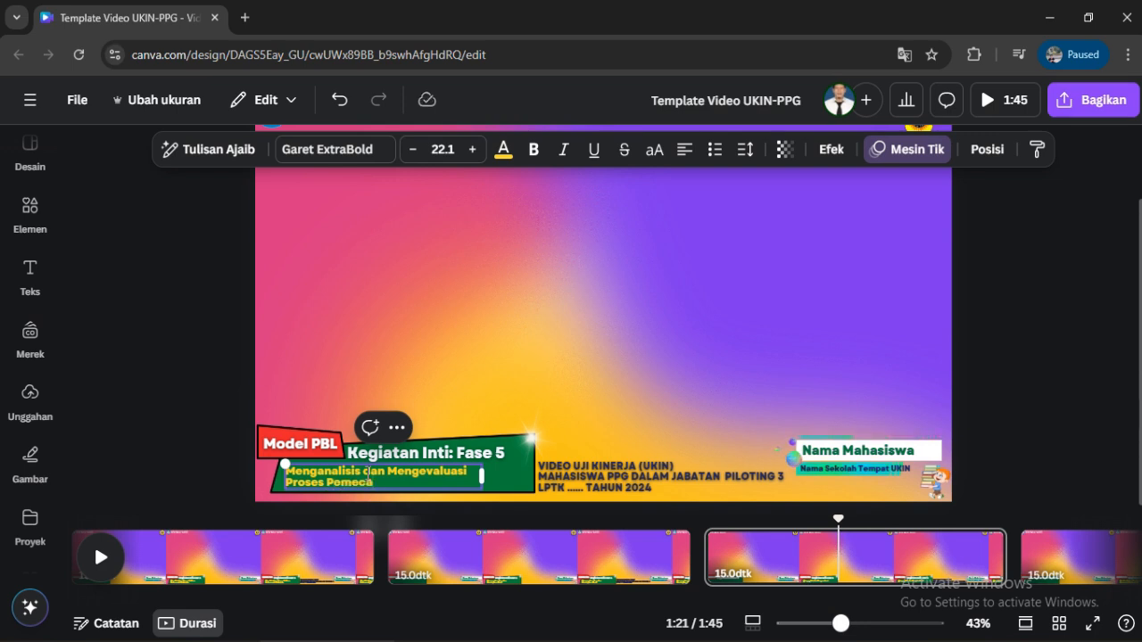
text(han Masa)
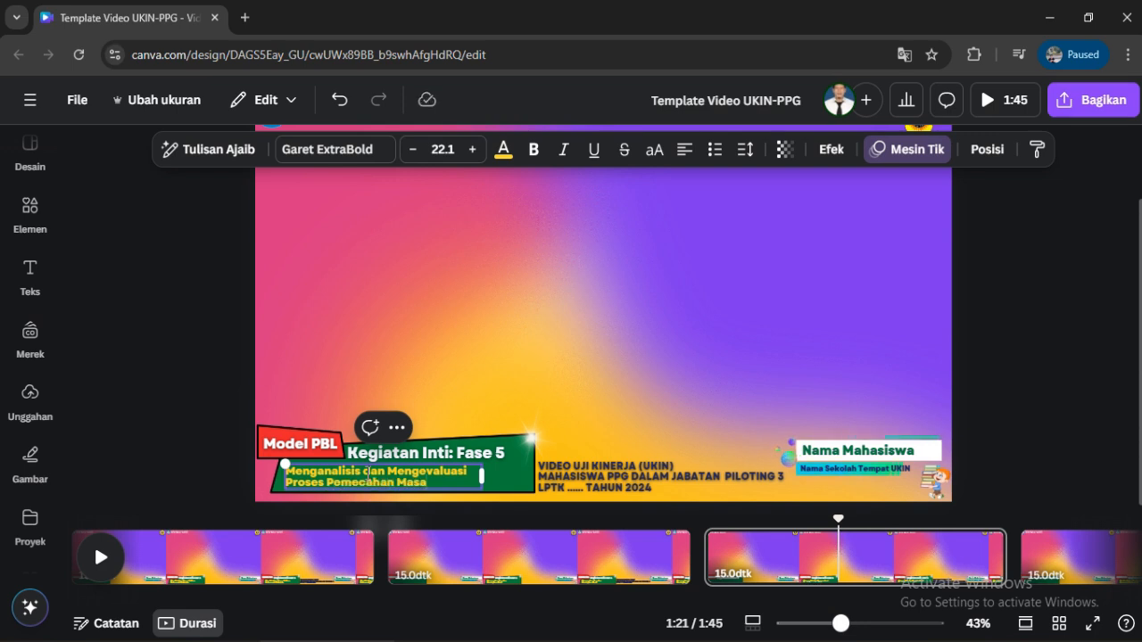
text(lah)
Give the new subtitle a black Bayangan shadow
click(831, 149)
click(223, 284)
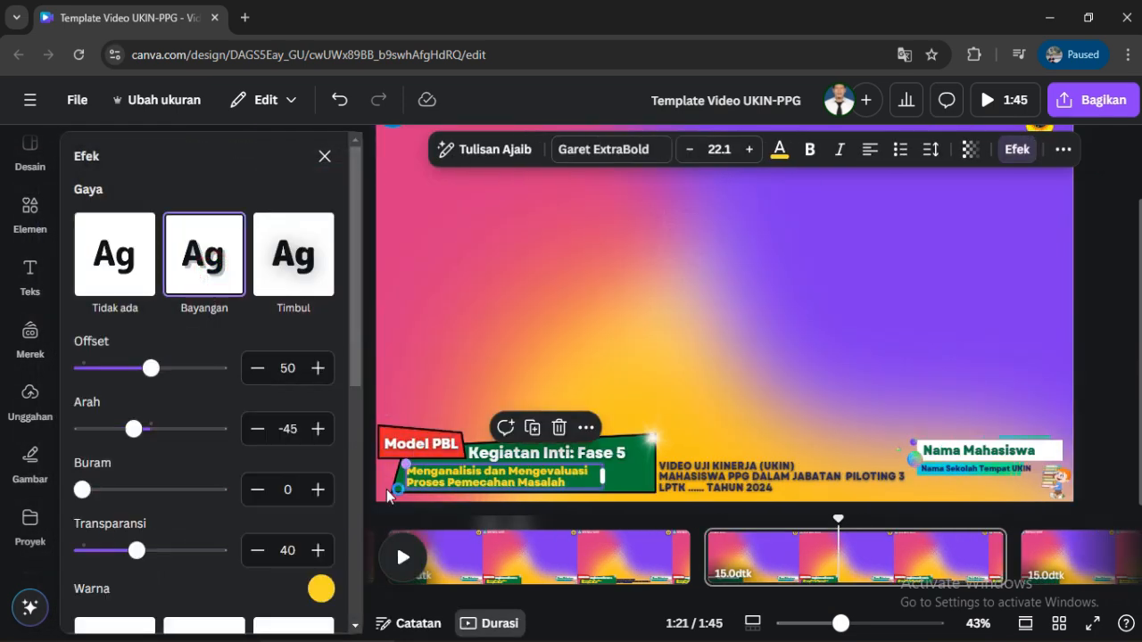
click(321, 589)
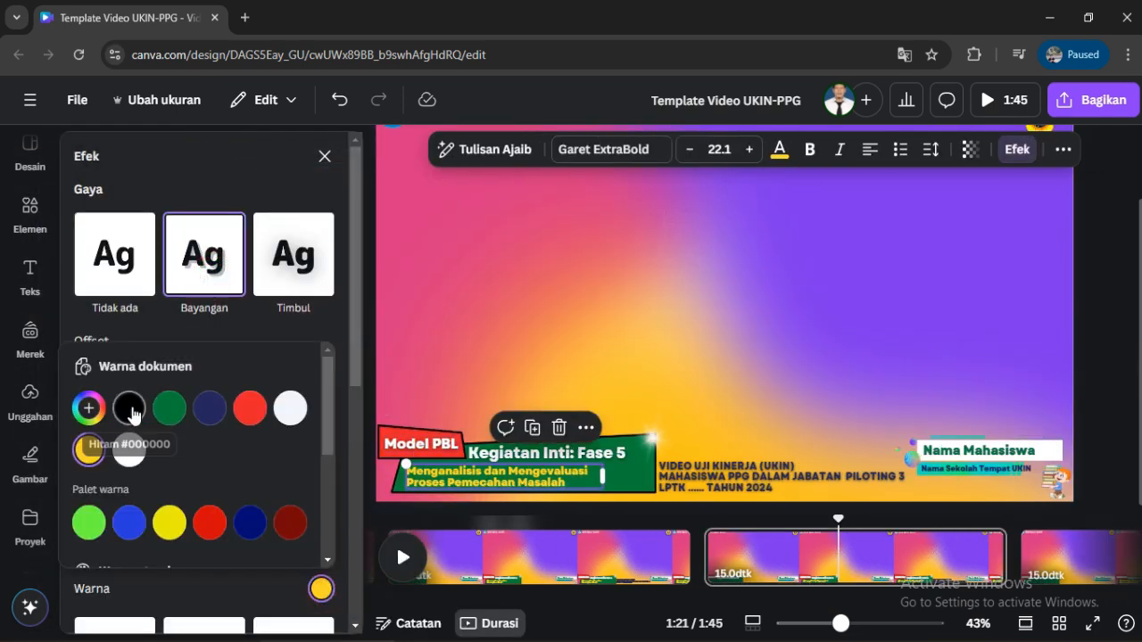
click(1109, 387)
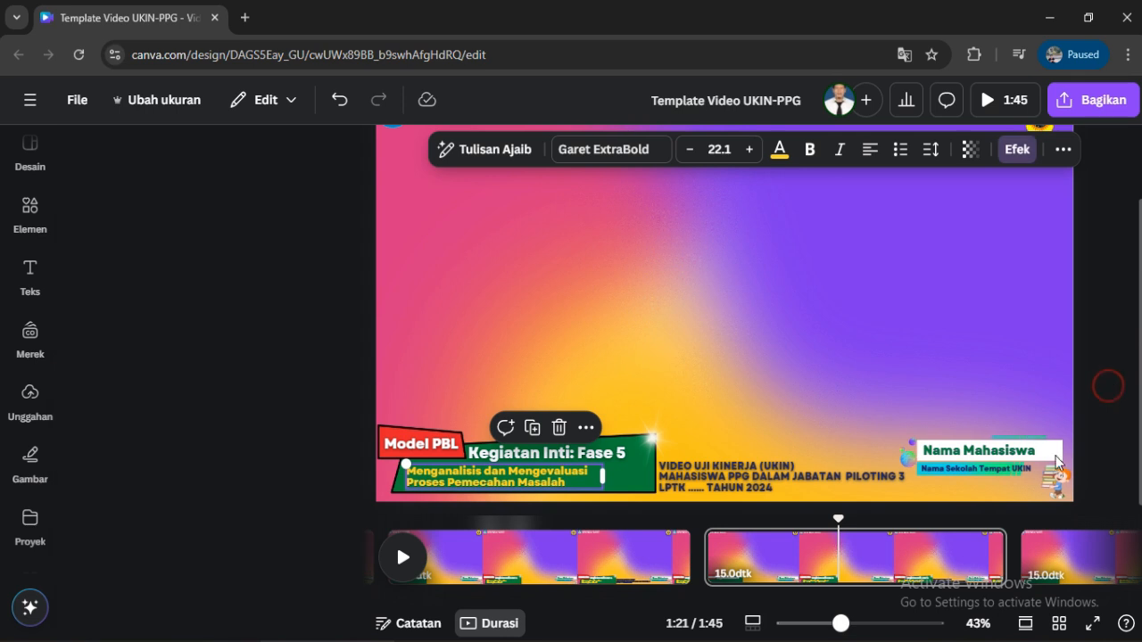
drag(696, 598, 759, 602)
On the last page, change the title to 'Kegiatan Penutup'
click(833, 562)
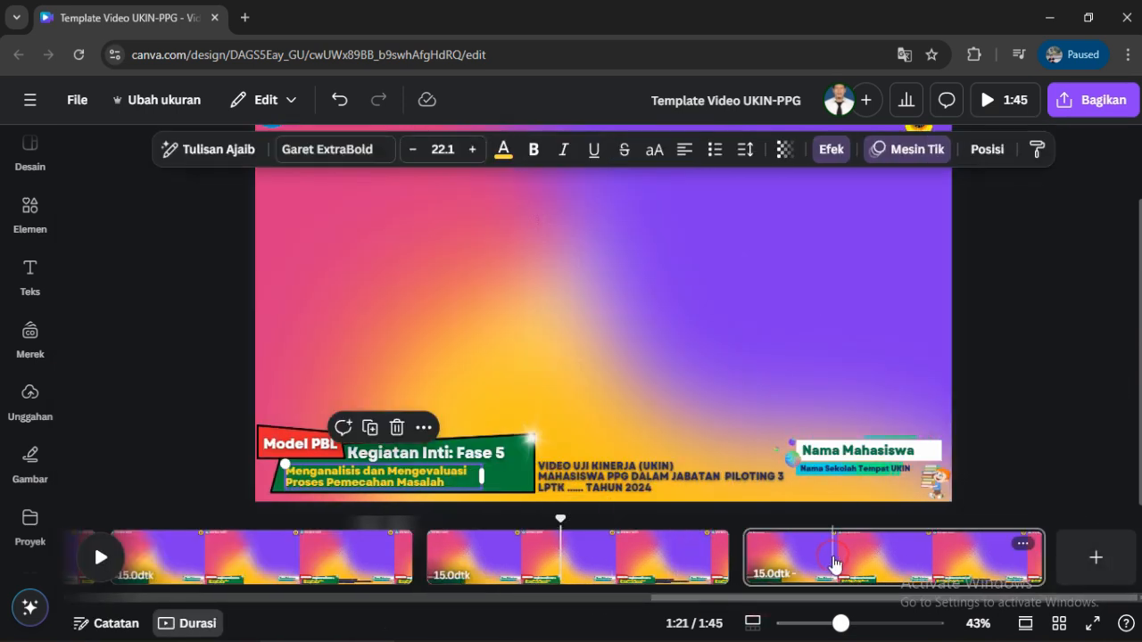
click(450, 458)
click(458, 454)
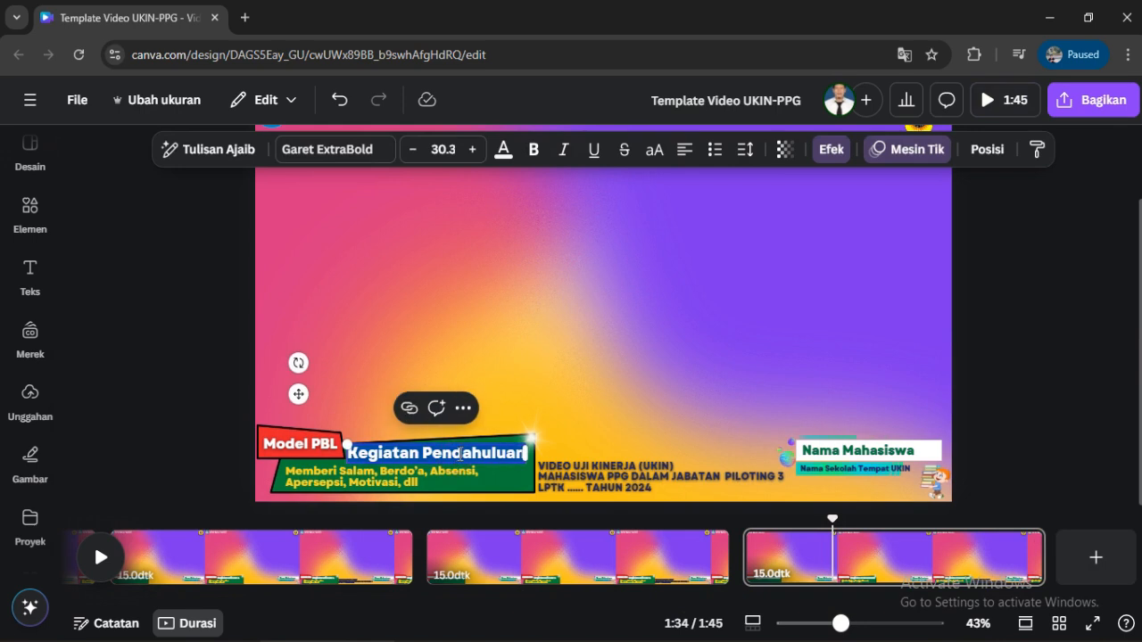
text(Kegiata)
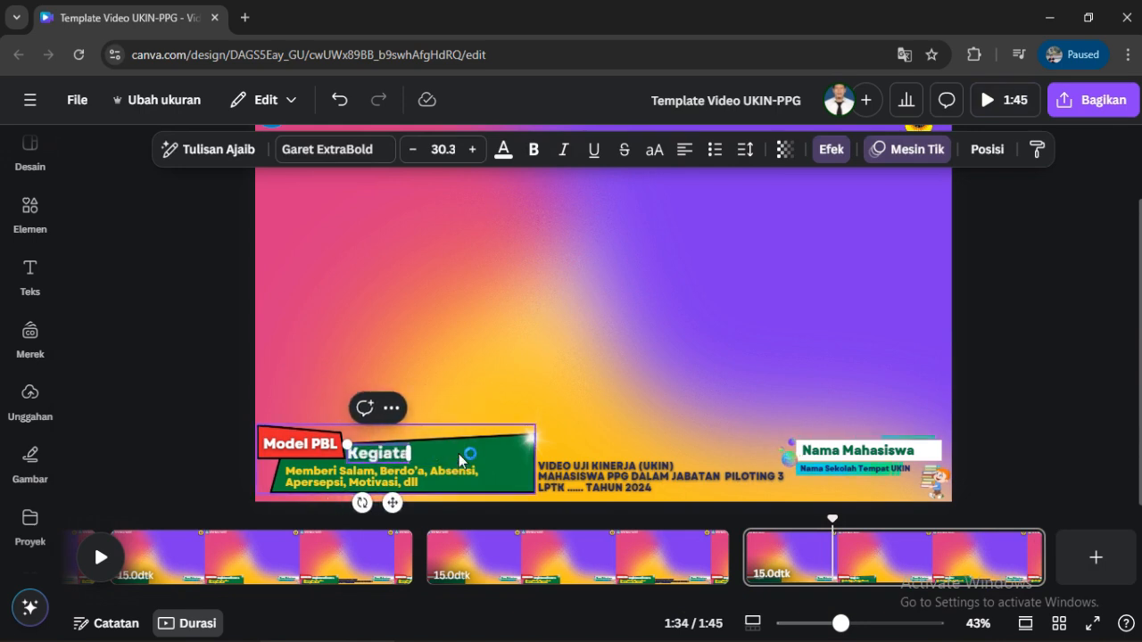
text(n Penu)
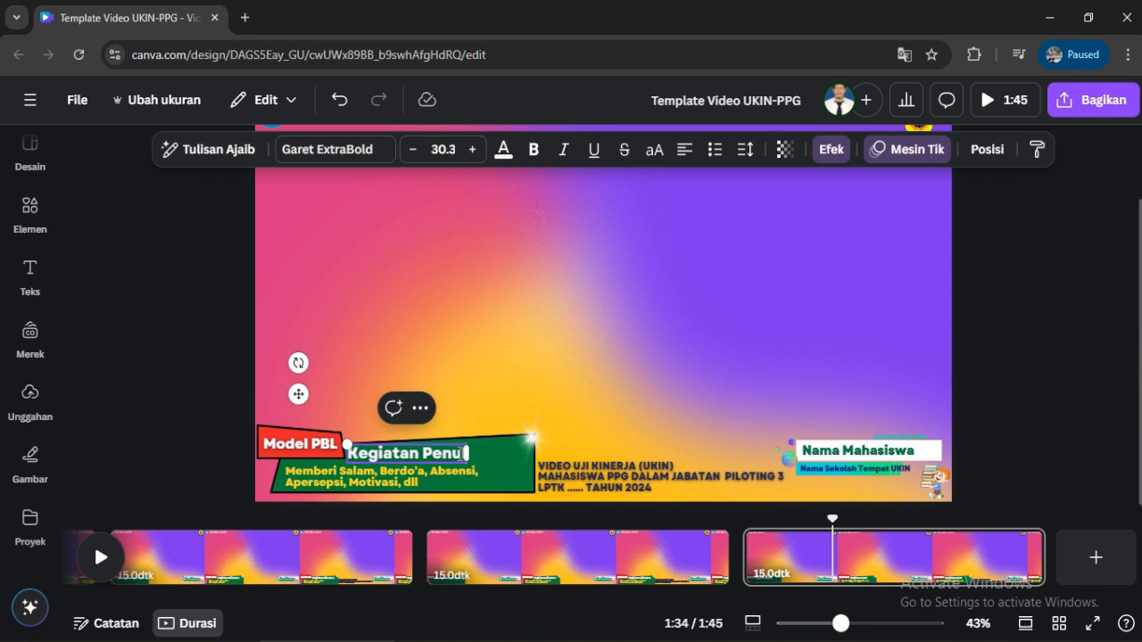
text(tup)
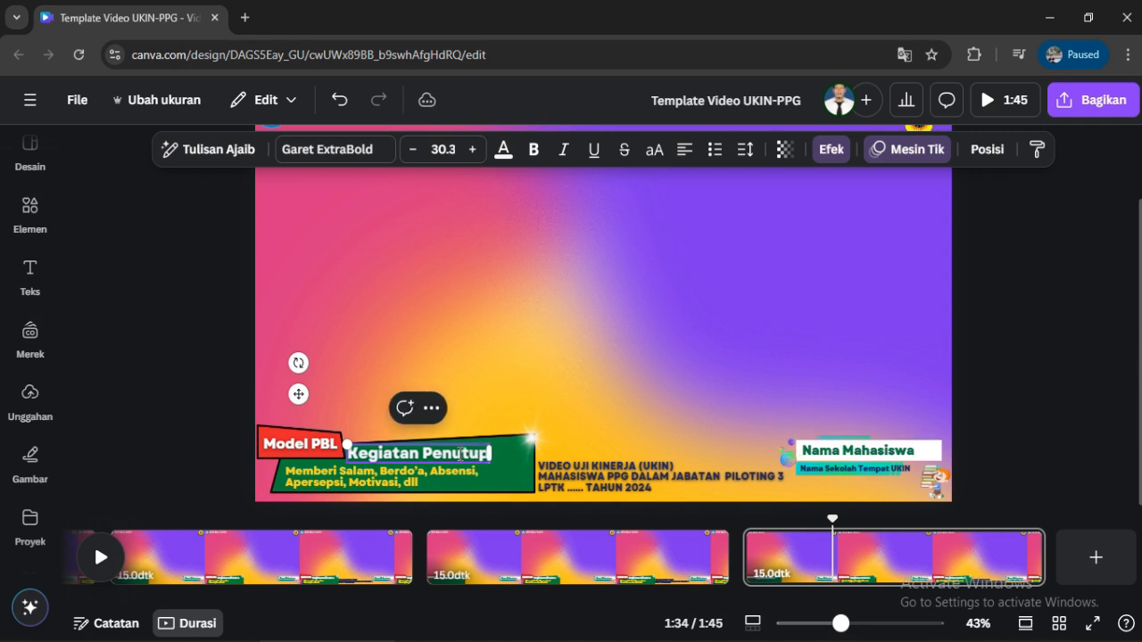
Replace the subtitle with 'Refleksi/Penguatan'
click(396, 482)
click(396, 480)
key(BackSpace)
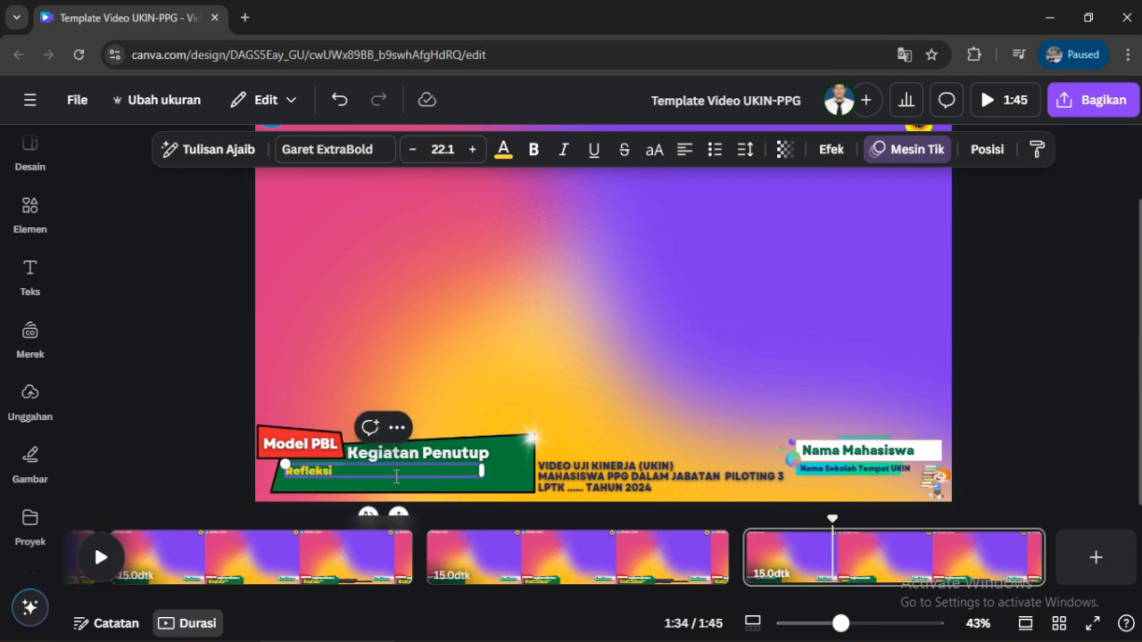
text(Refleksi/Penguatan)
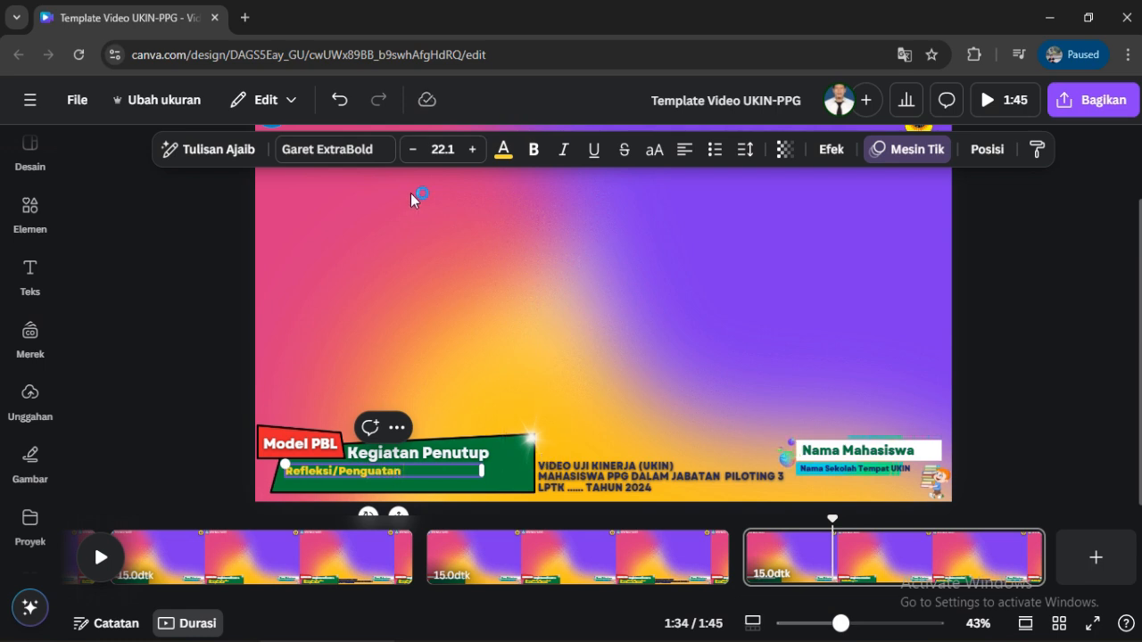
Enlarge the Refleksi/Penguatan subtitle to 33.1 and confirm its size
click(476, 150)
click(476, 150)
click(476, 150)
click(476, 150)
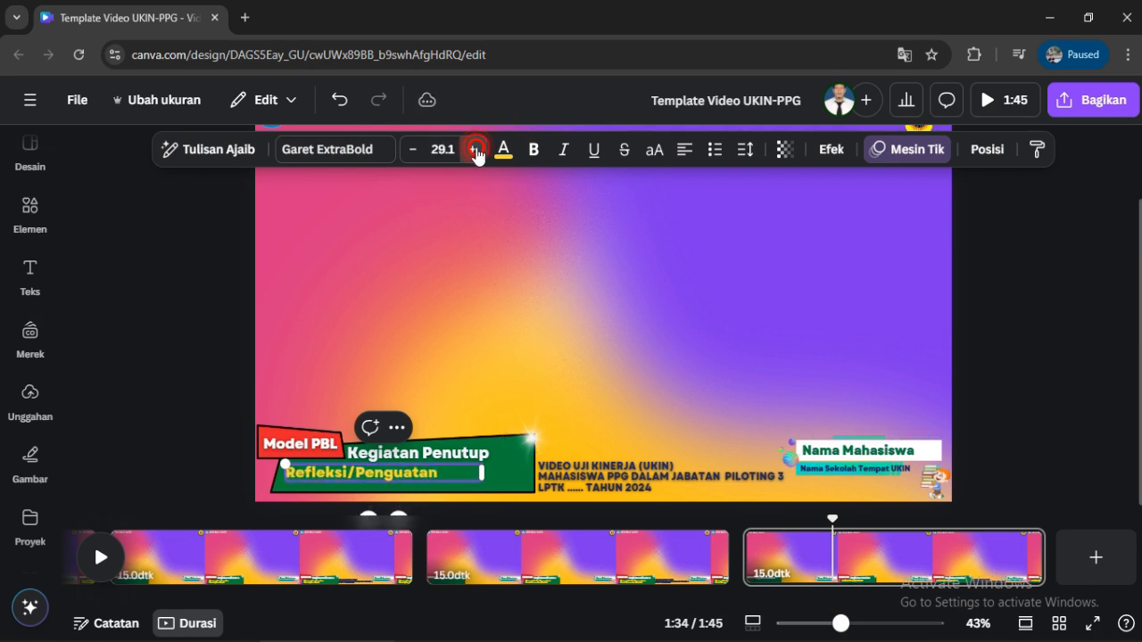
click(476, 149)
click(476, 150)
click(166, 289)
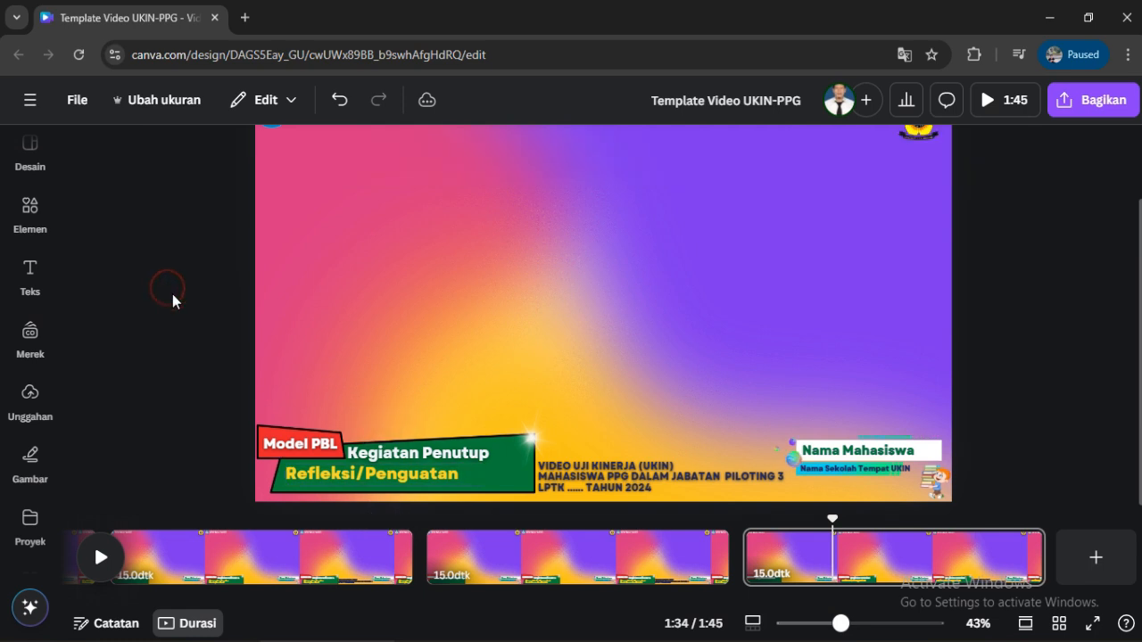
click(366, 474)
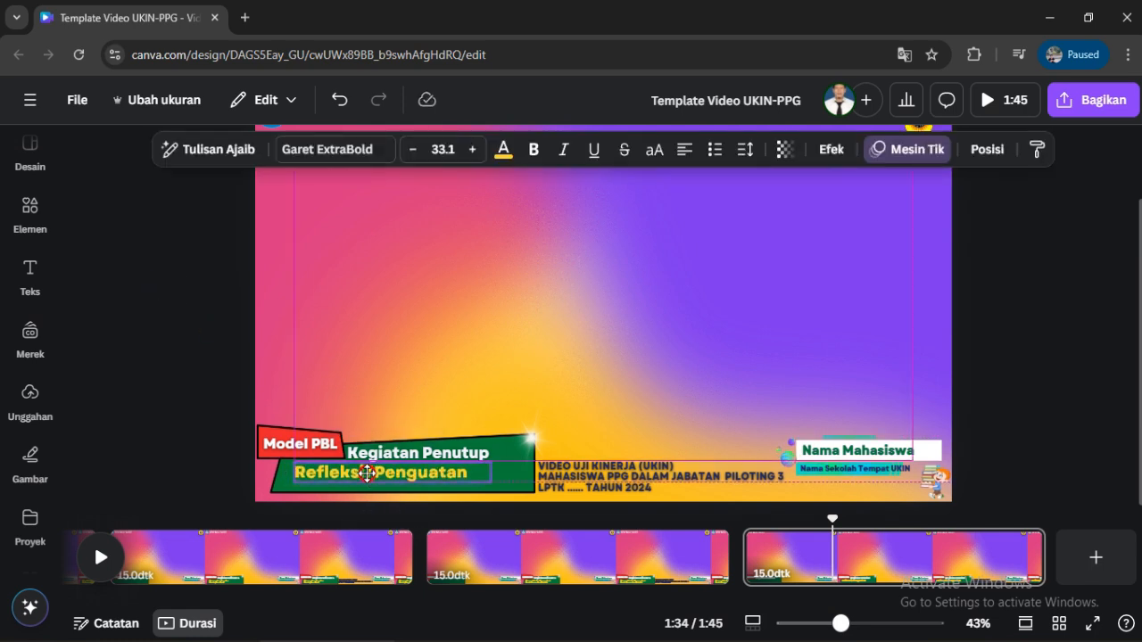
click(199, 361)
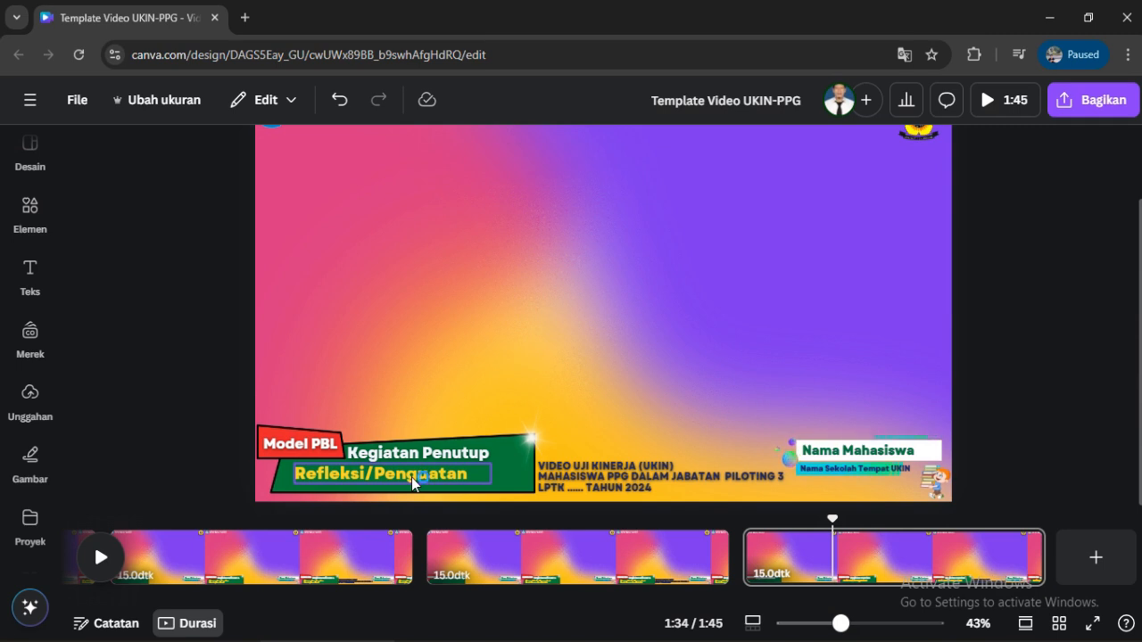
Scroll the timeline back to the first page and set the playhead to 0:00
drag(832, 520, 687, 542)
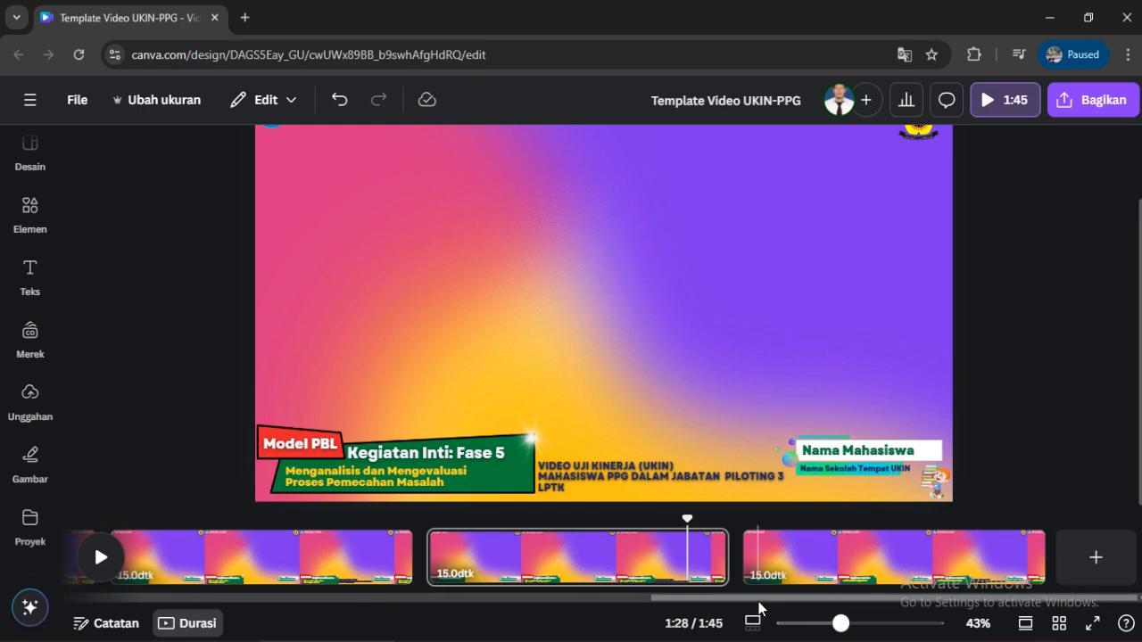
drag(758, 605, 46, 605)
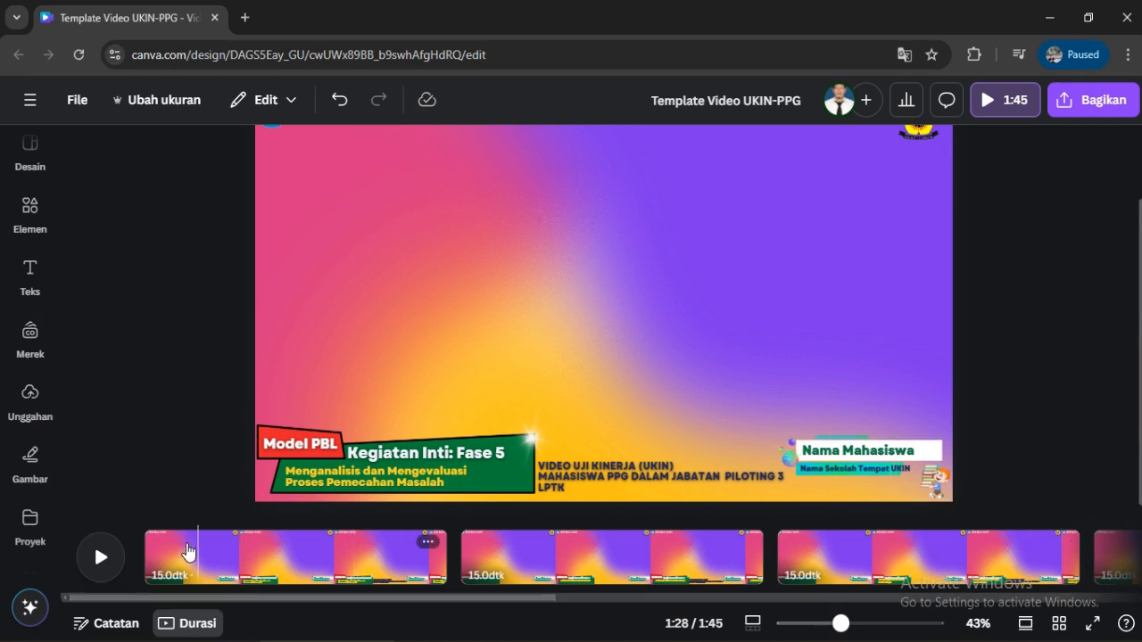
click(249, 569)
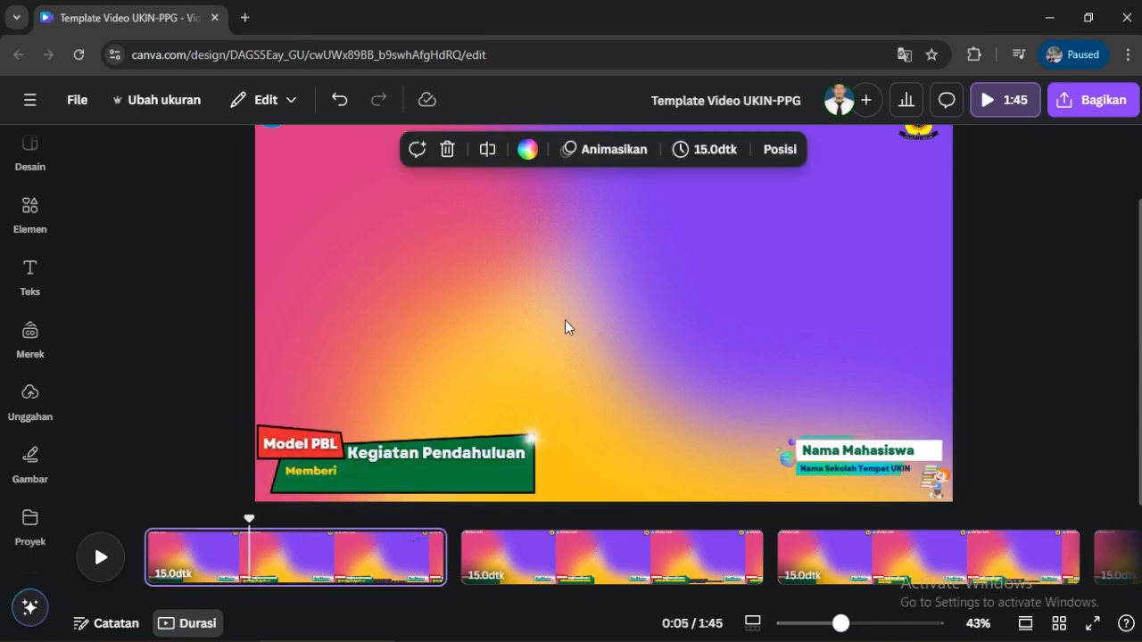
click(132, 549)
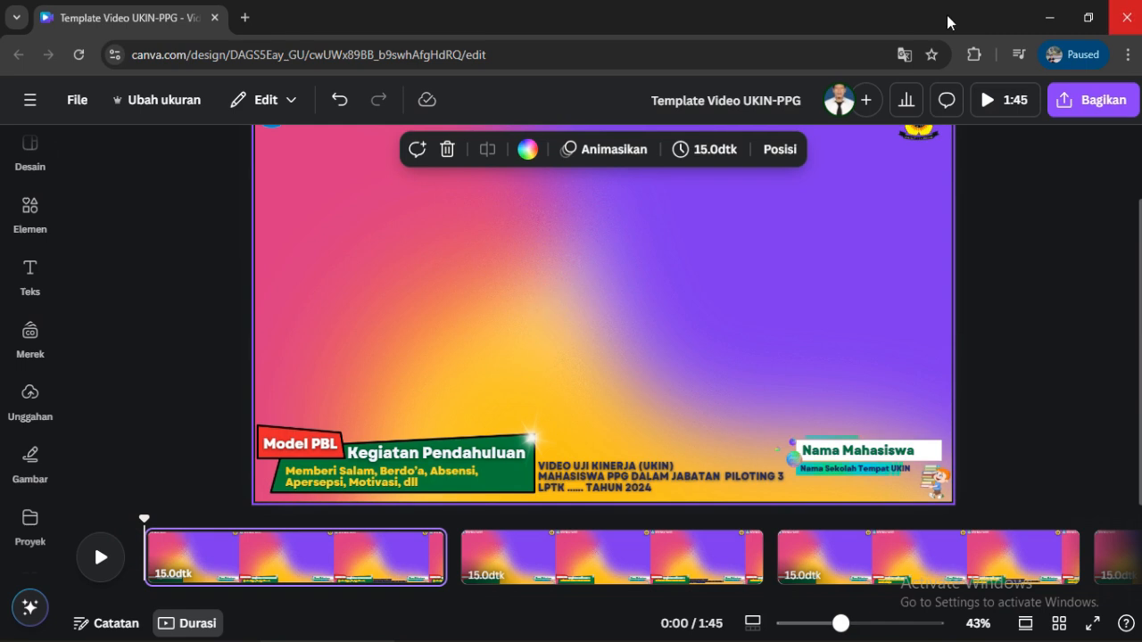
click(145, 639)
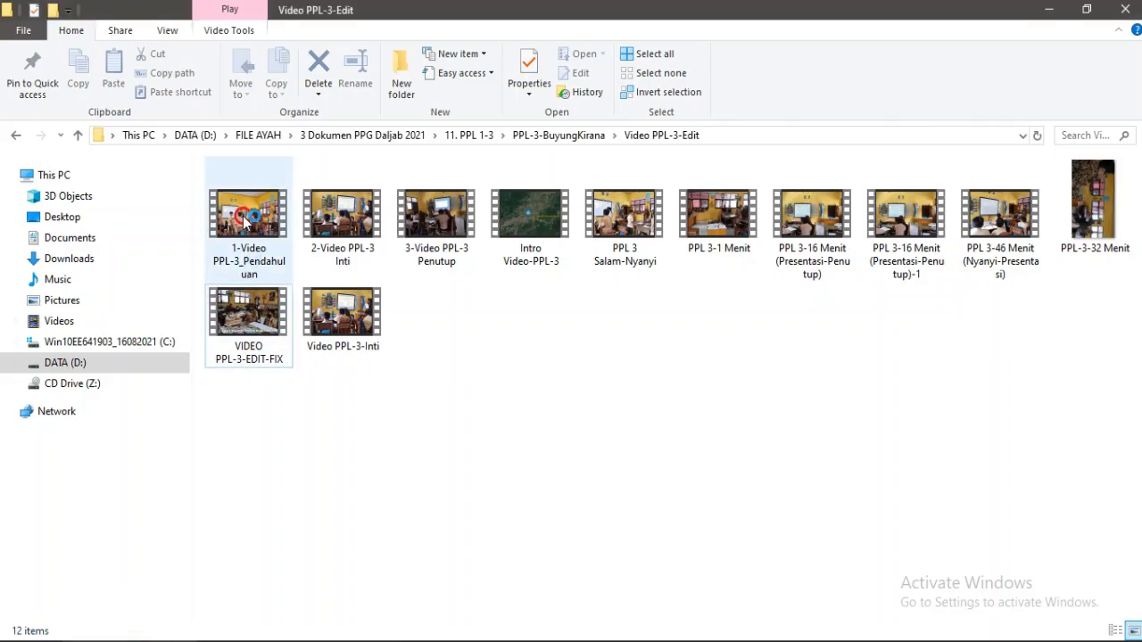
drag(245, 221, 135, 308)
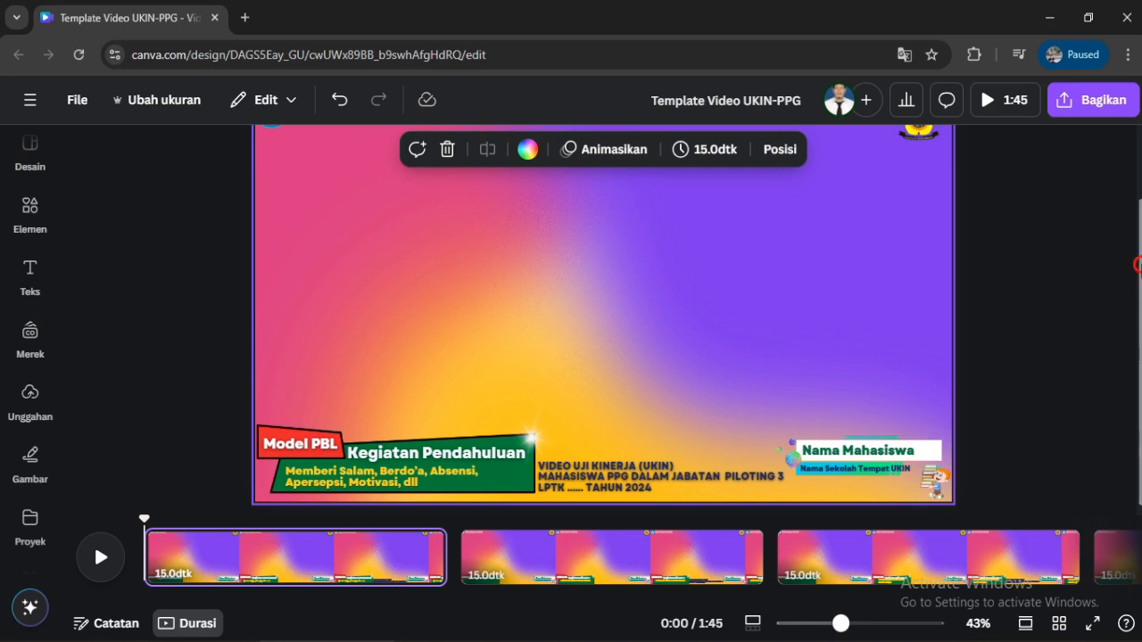
Show the Unggahan uploads panel listing the 2:39 and 2:12 classroom clips
scroll(1139, 264, up, 1)
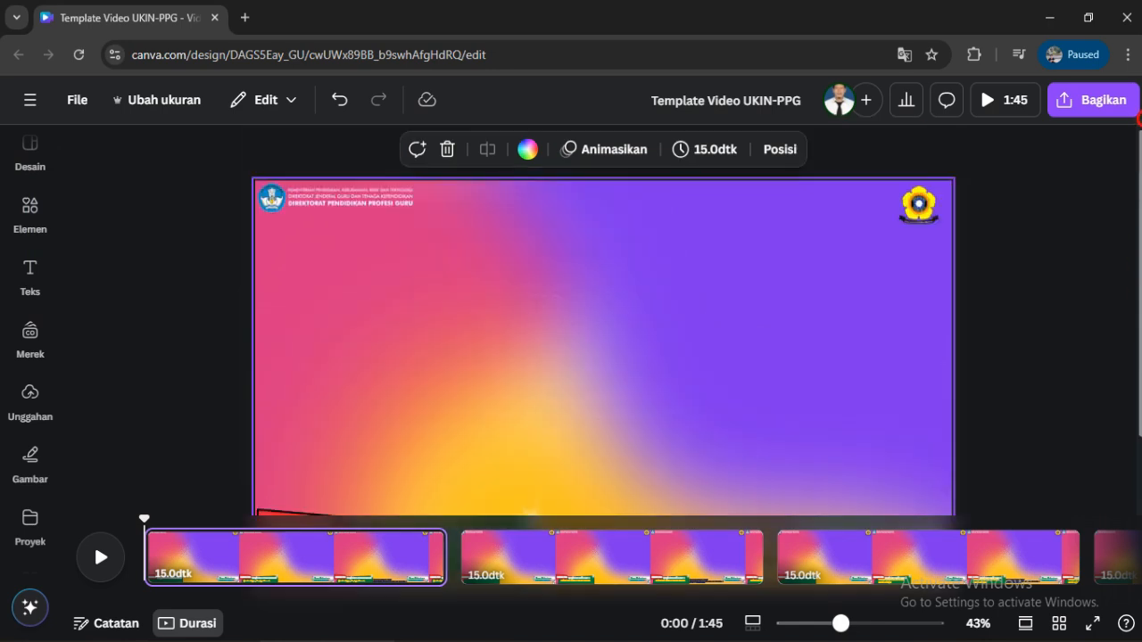
click(32, 397)
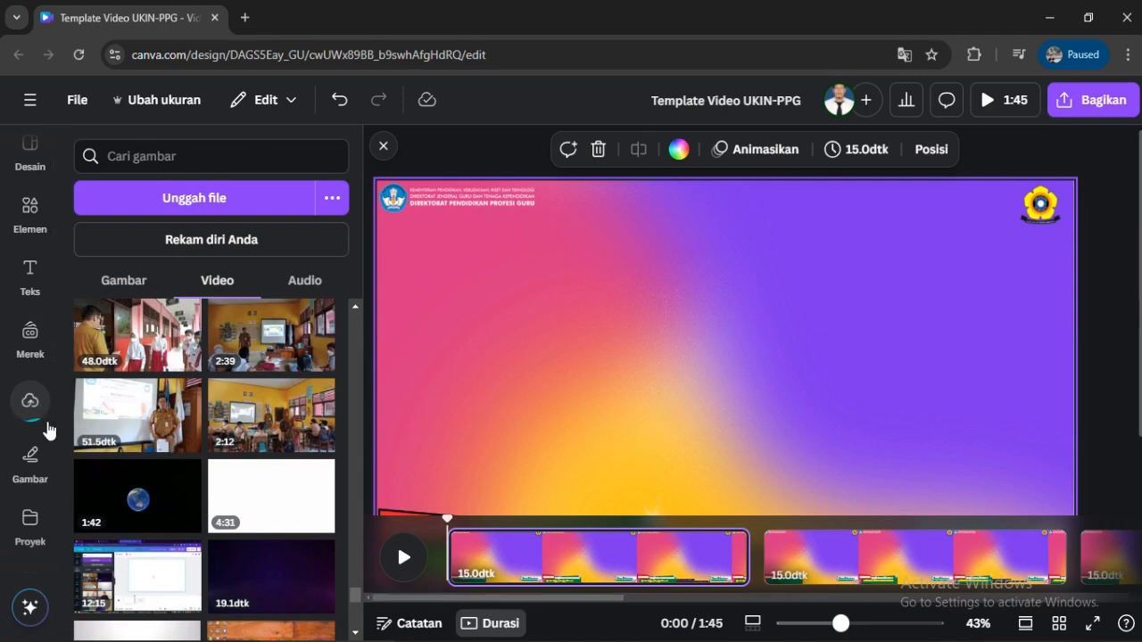
click(130, 641)
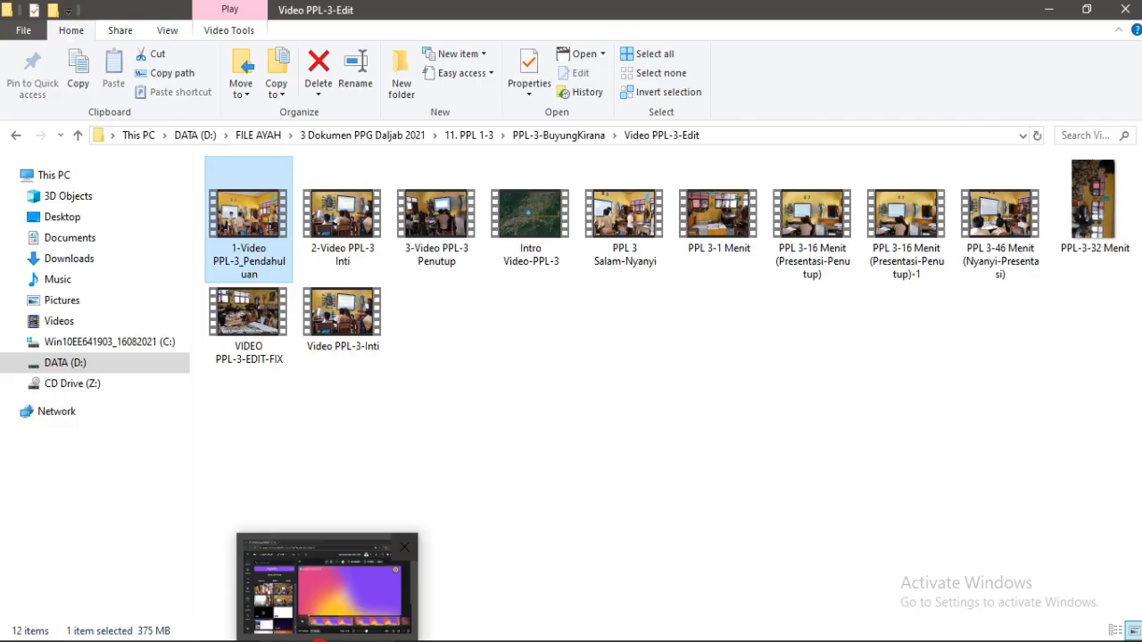
click(317, 639)
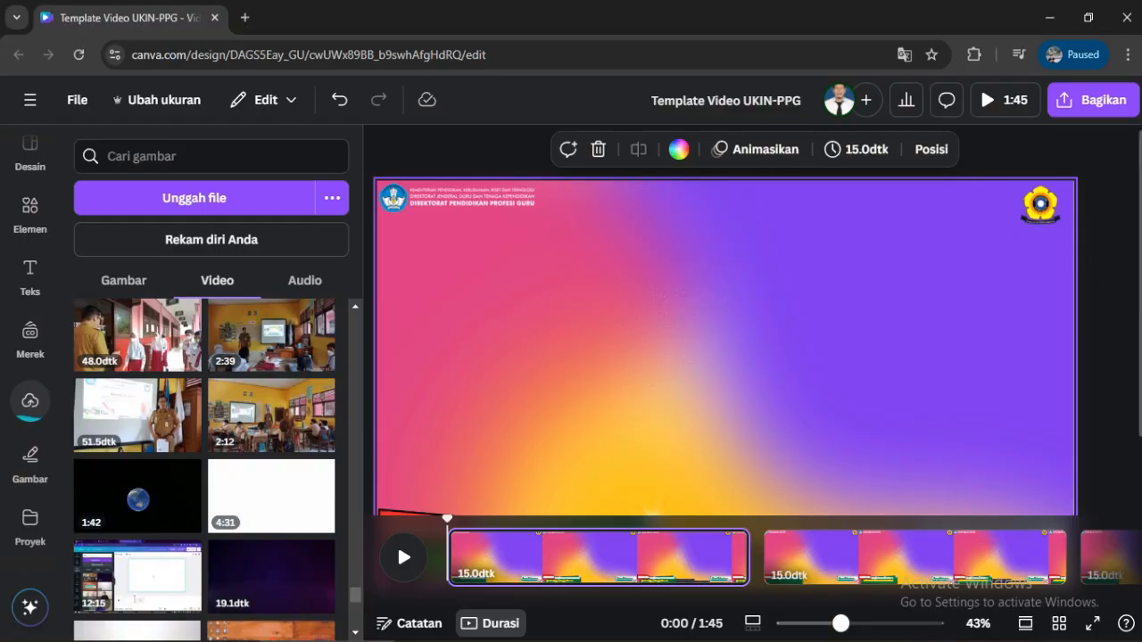
Add the 2:39 classroom clip to the first page and mute its volume
click(272, 370)
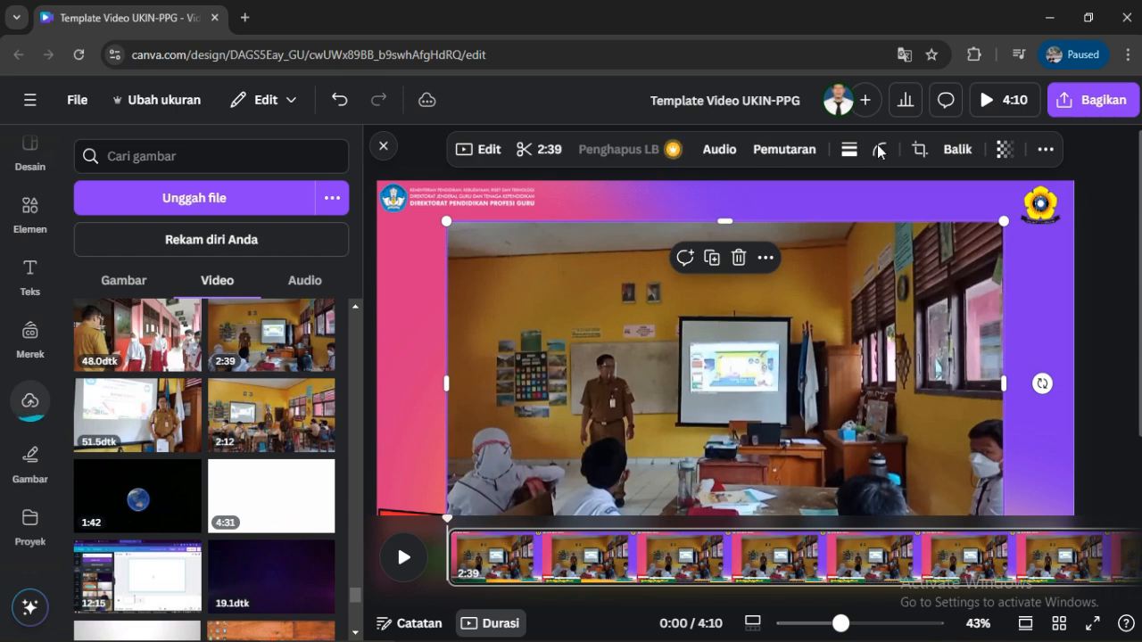
click(719, 150)
click(334, 224)
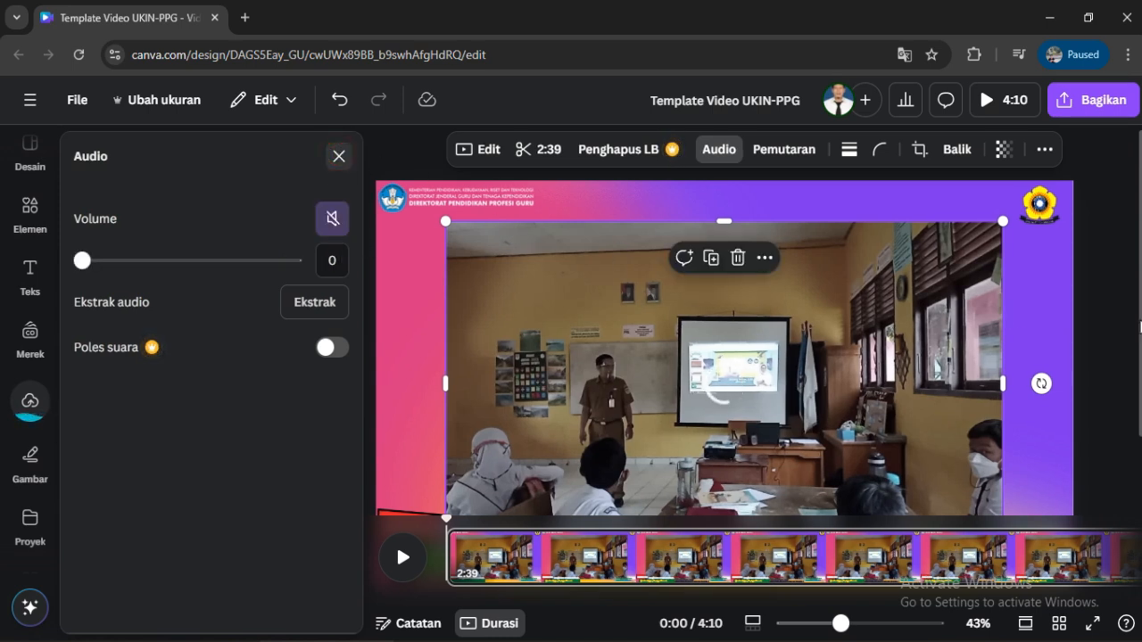
Stretch the classroom clip's corners outward to about 1835 × 1032 so it fills the page
mouse_move(1141, 399)
mouse_down()
mouse_move(1140, 439)
mouse_move(1139, 411)
mouse_up()
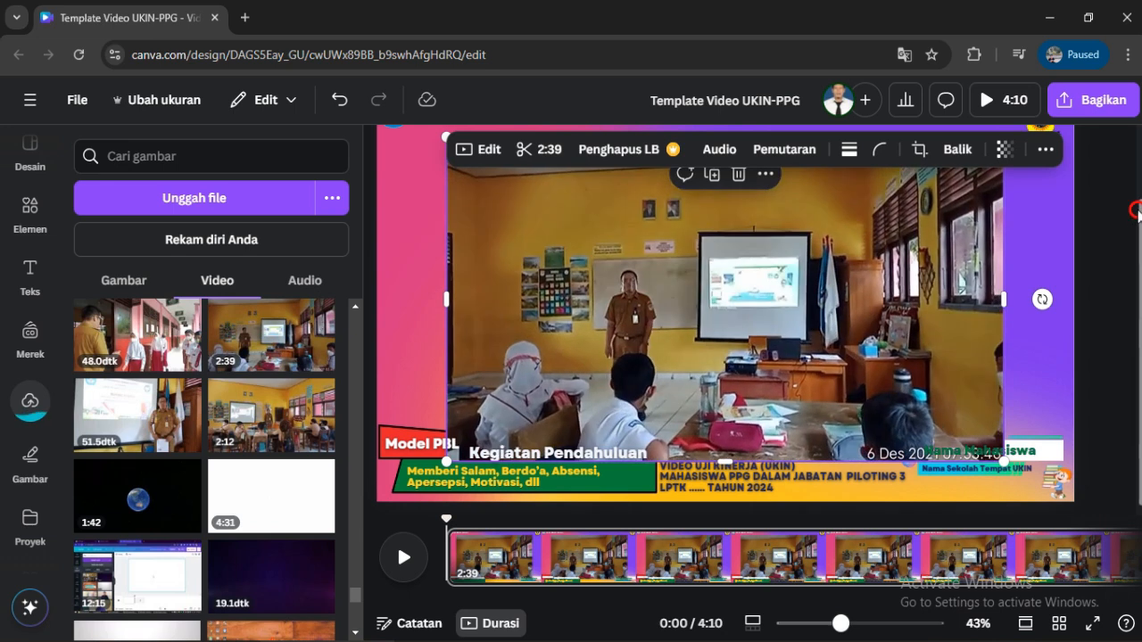
scroll(1139, 213, up, 2)
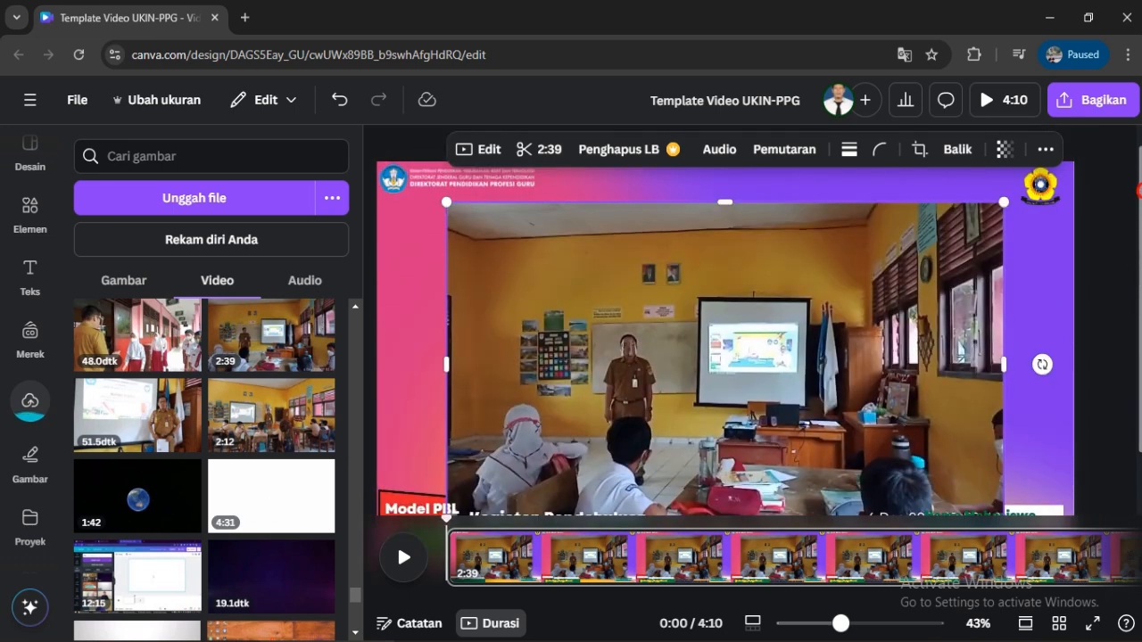
scroll(459, 205, up, 1)
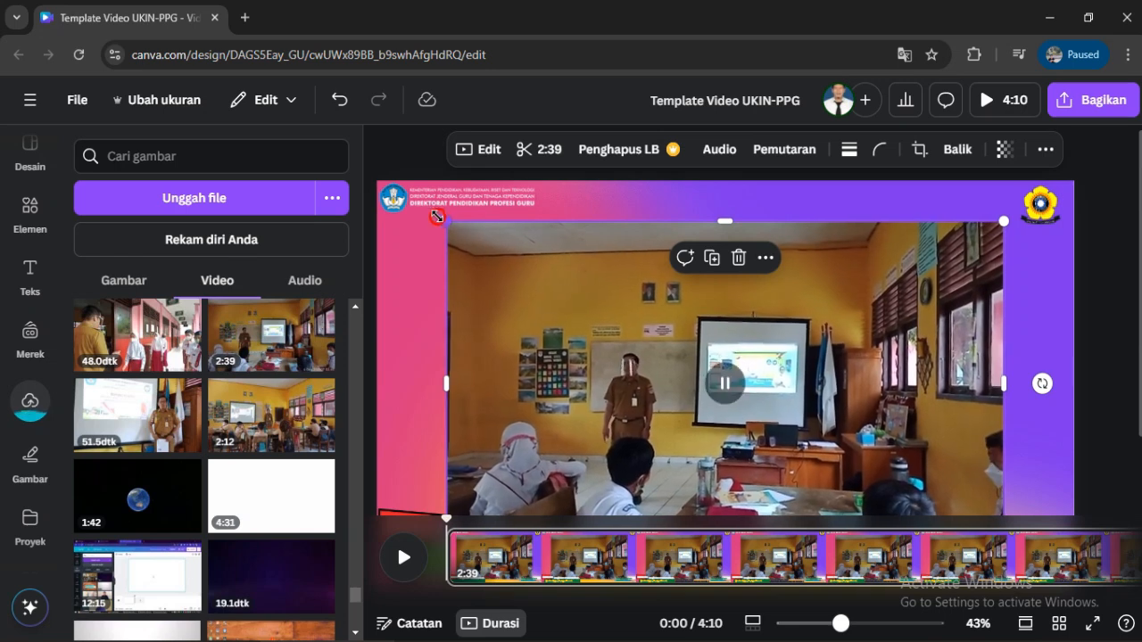
drag(426, 211, 386, 191)
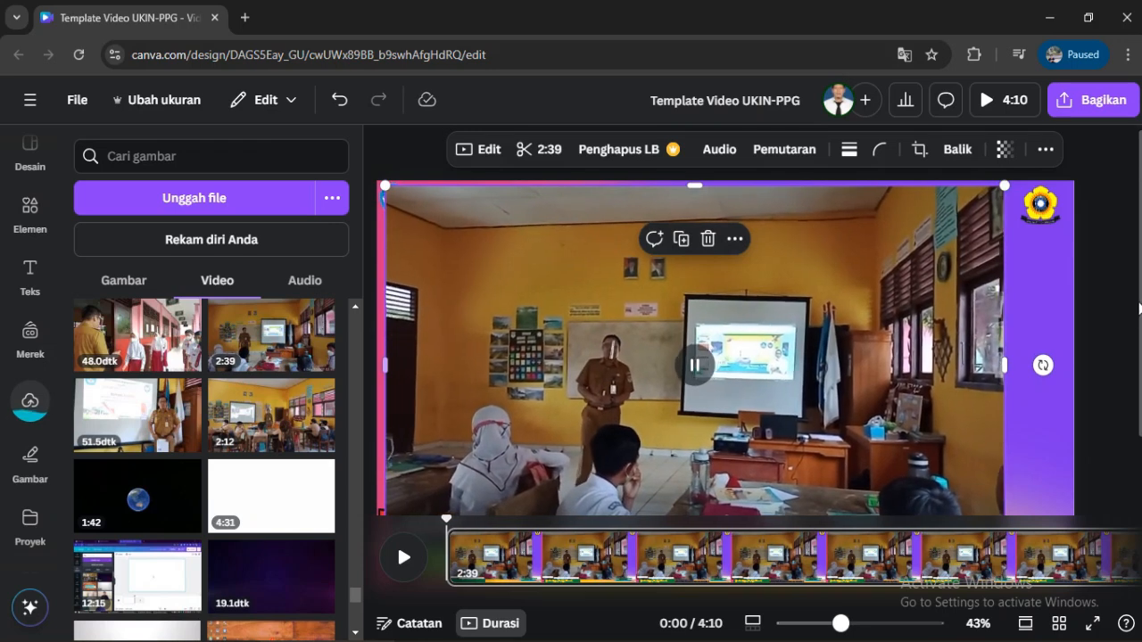
scroll(1107, 462, down, 2)
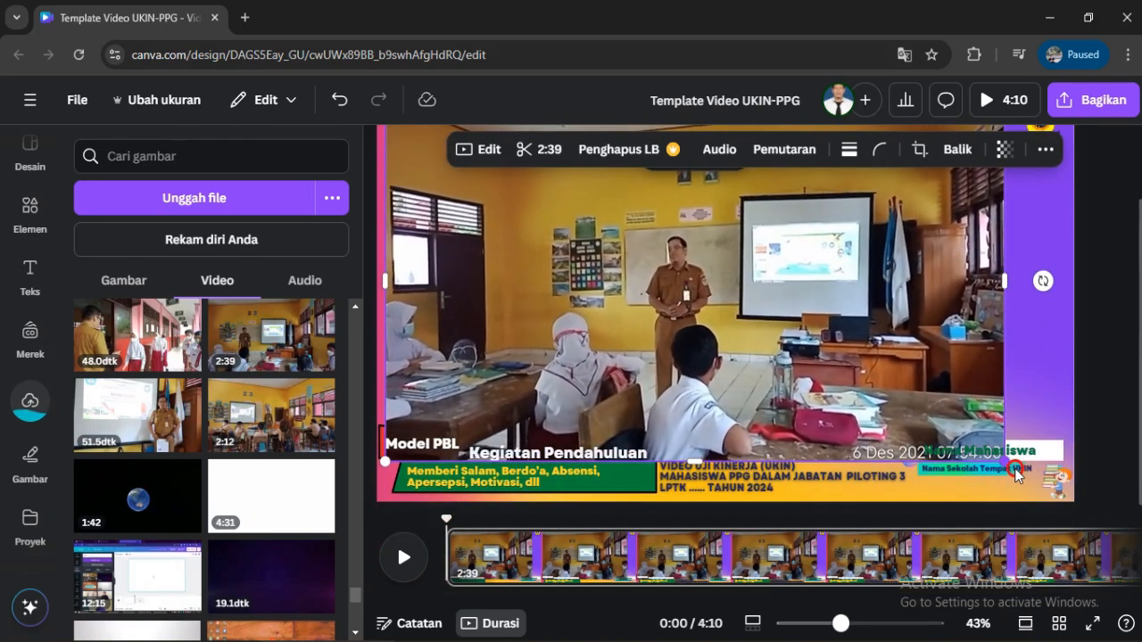
drag(1034, 486, 1038, 447)
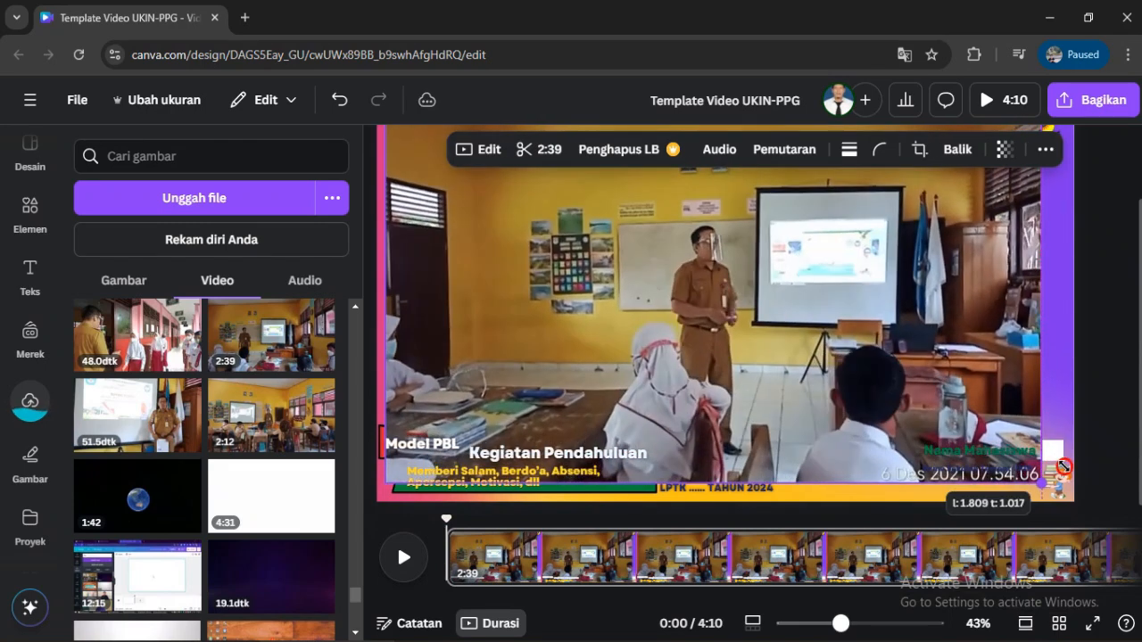
drag(1064, 465, 1064, 476)
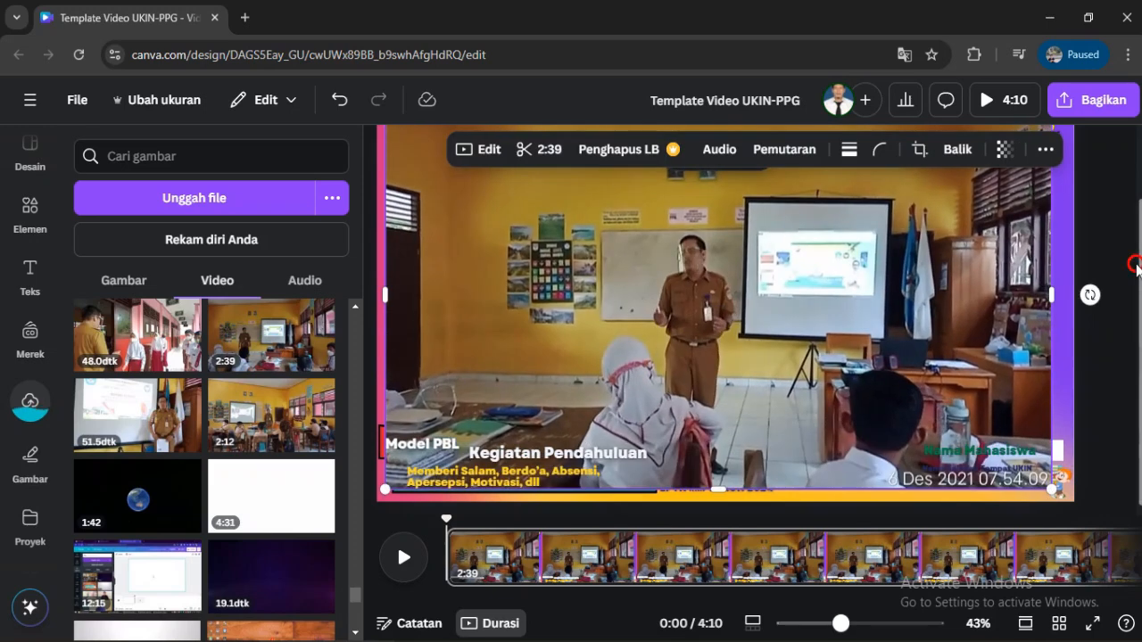
scroll(1063, 477, up, 1)
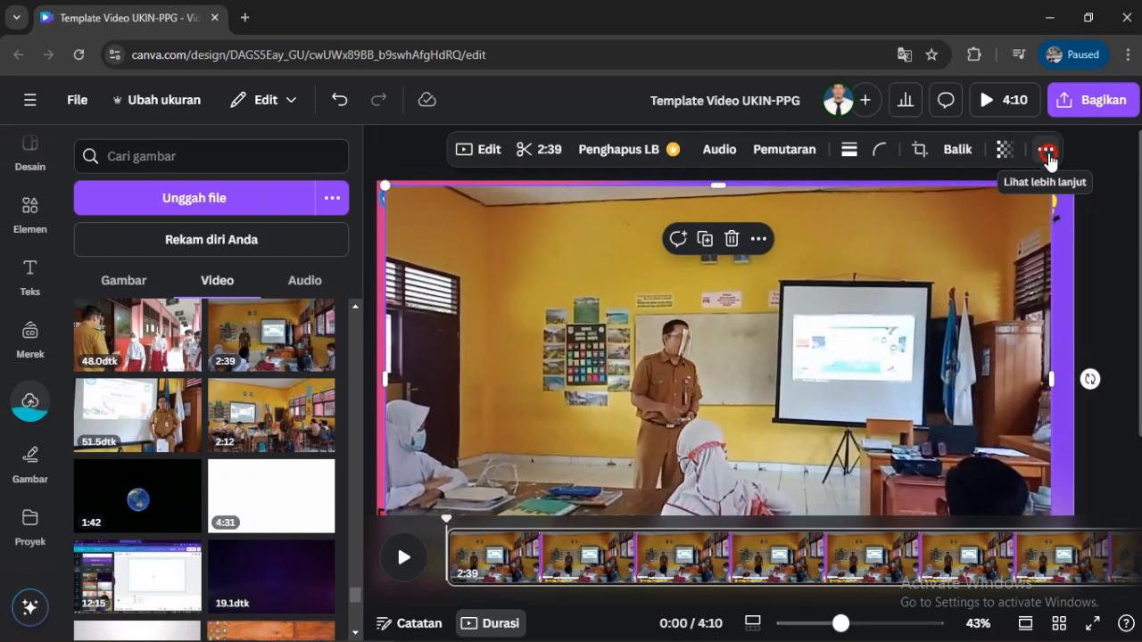
Send the first page's classroom video backward, behind the page's logos and captions
click(1046, 150)
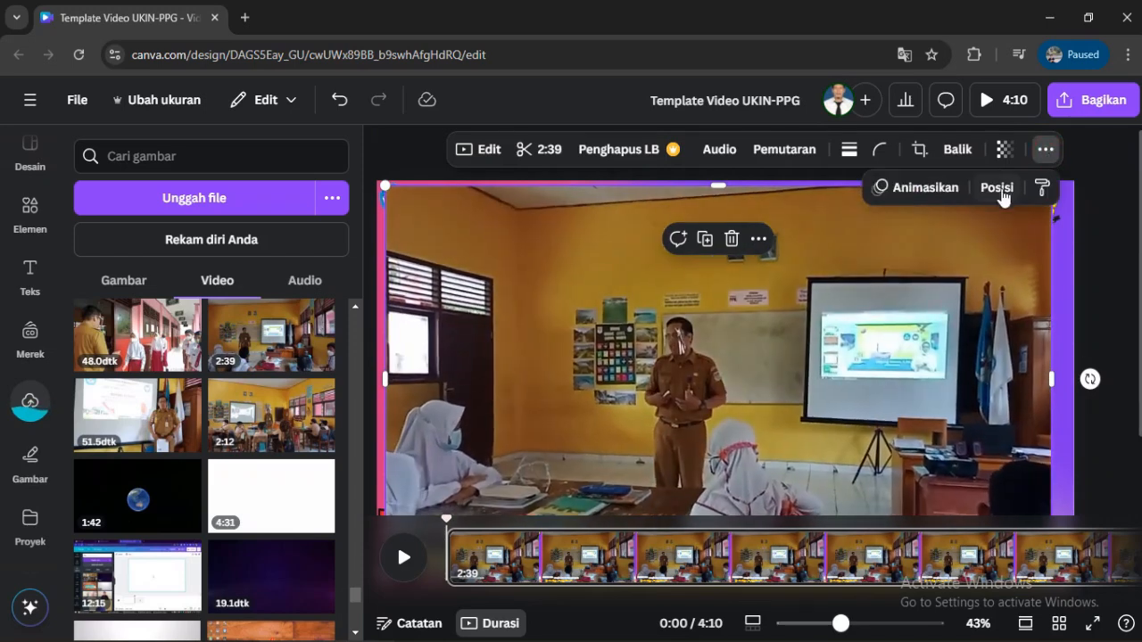
click(1000, 189)
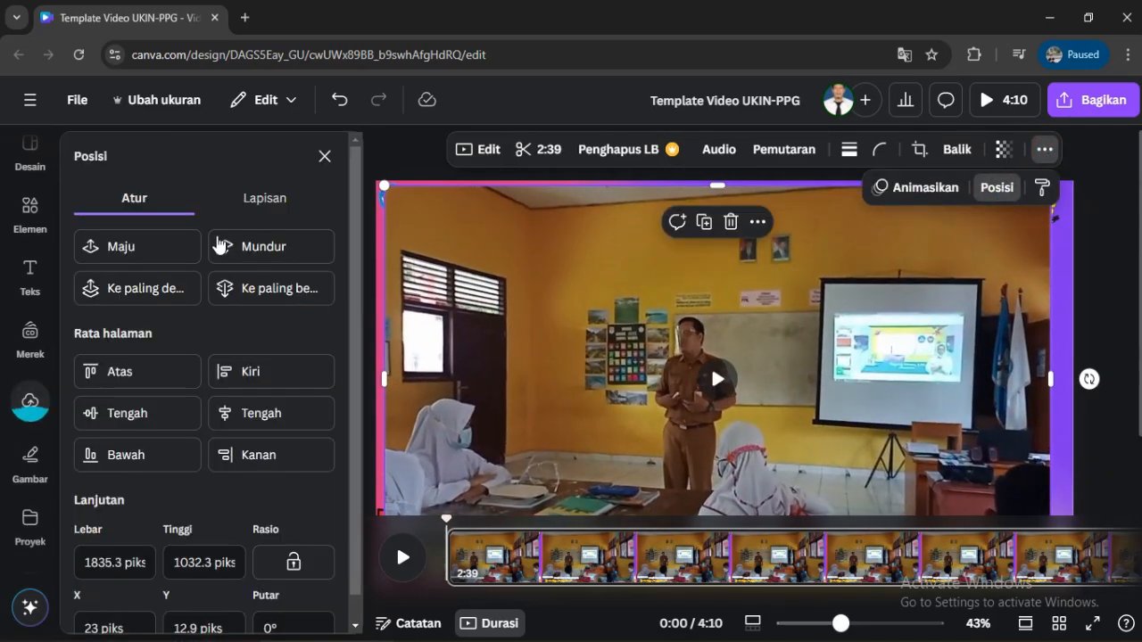
click(279, 253)
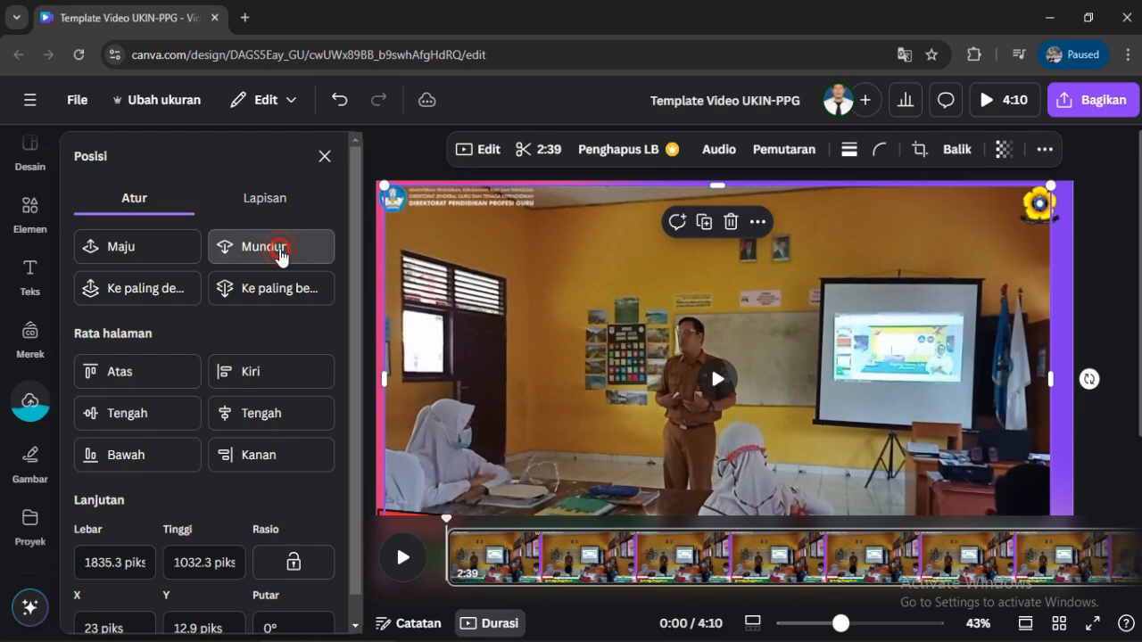
click(1111, 277)
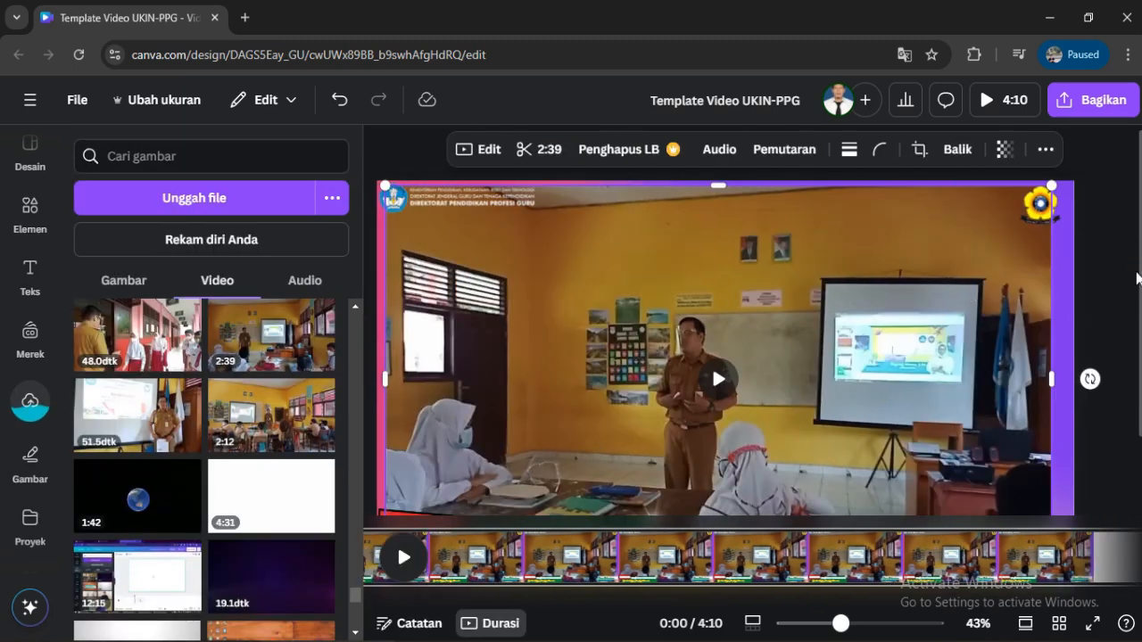
Widen the video to the frame's right edge and raise its bottom edge above the Kegiatan Pendahuluan captions
click(1111, 278)
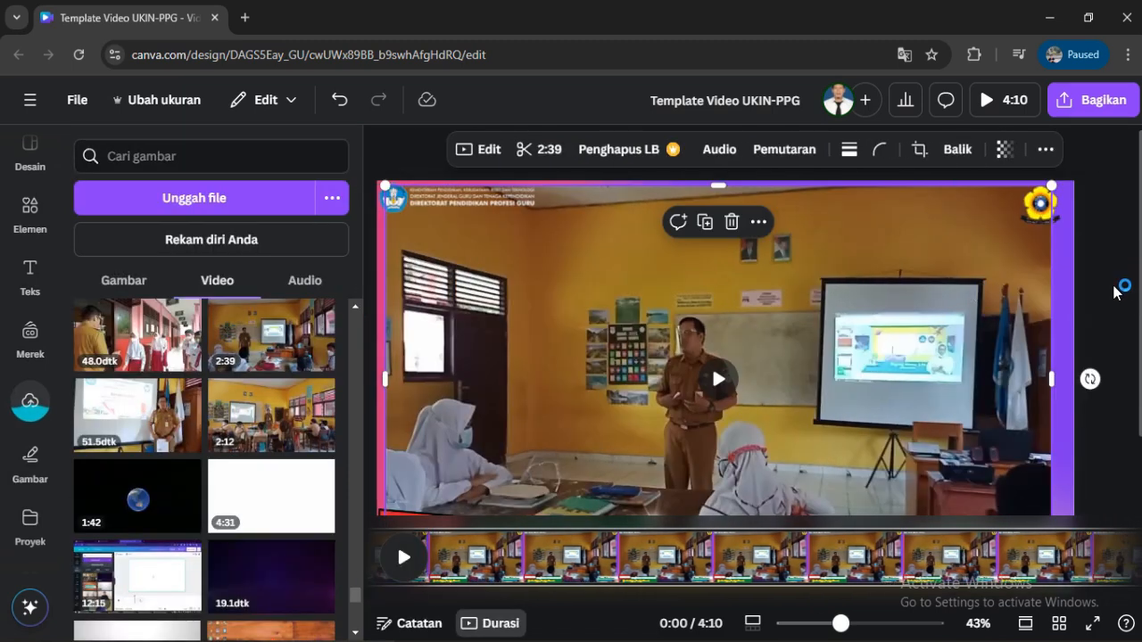
click(1114, 288)
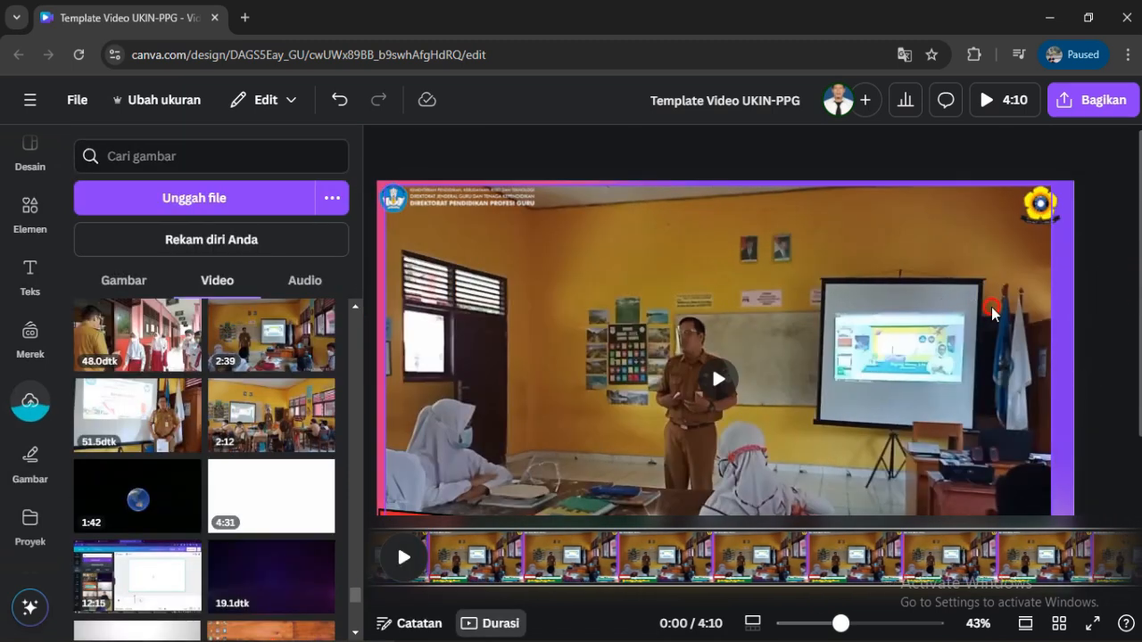
click(993, 311)
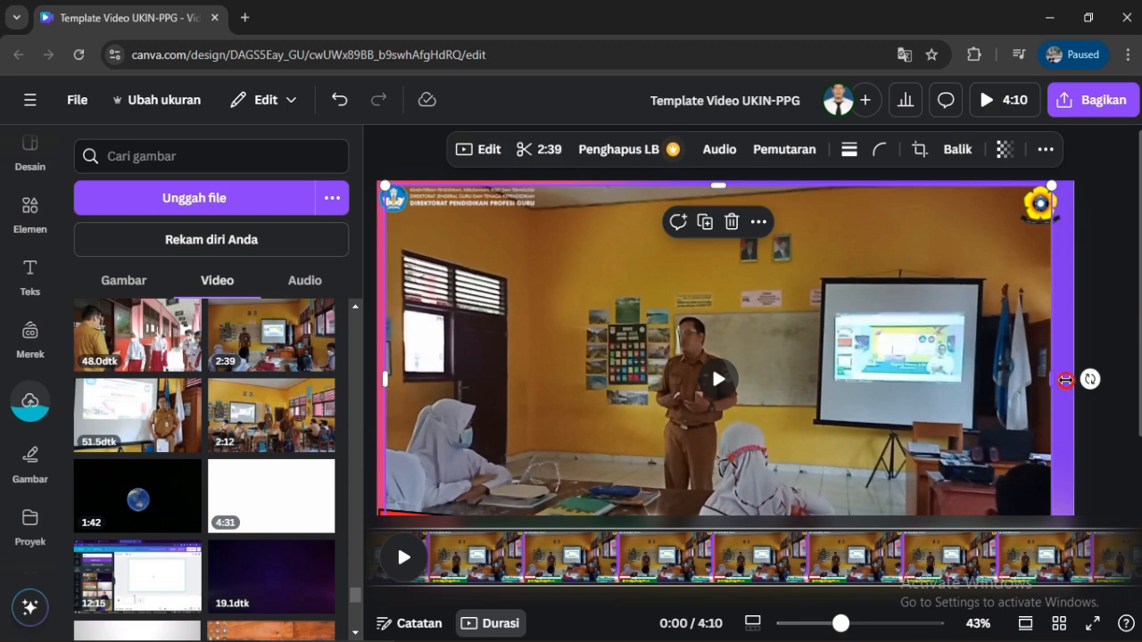
drag(1065, 380, 1071, 383)
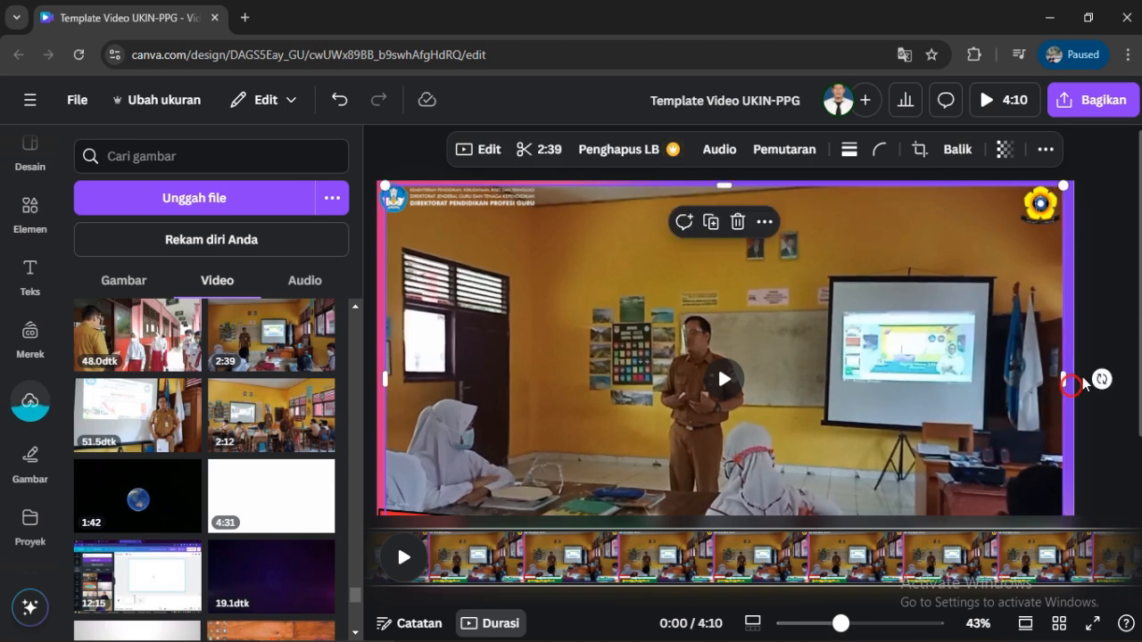
drag(841, 624, 834, 626)
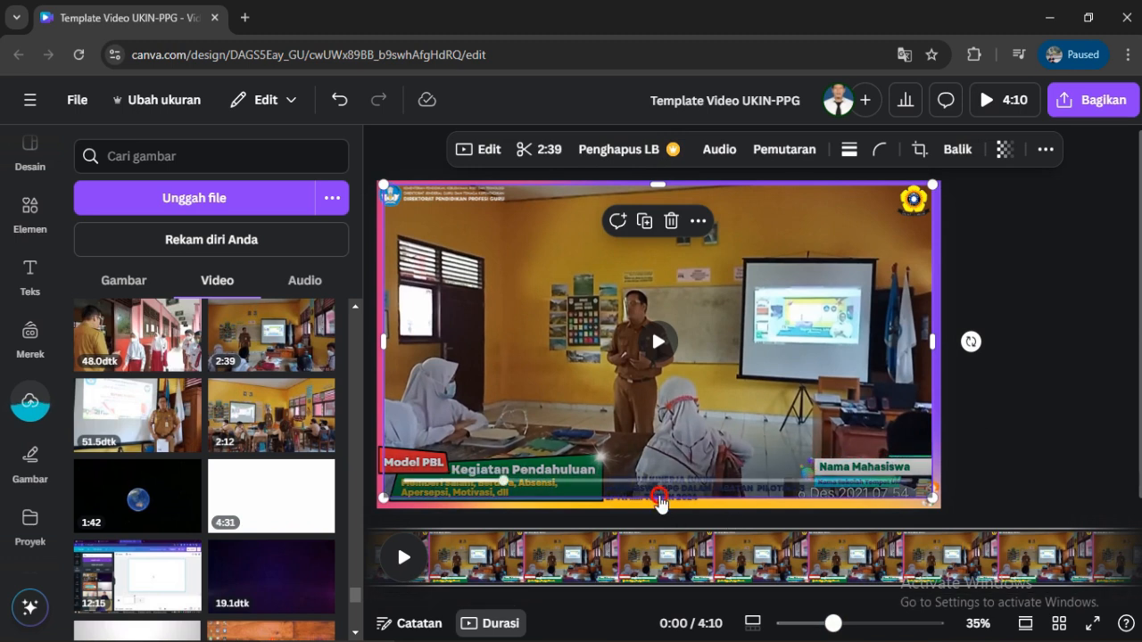
drag(657, 498, 661, 462)
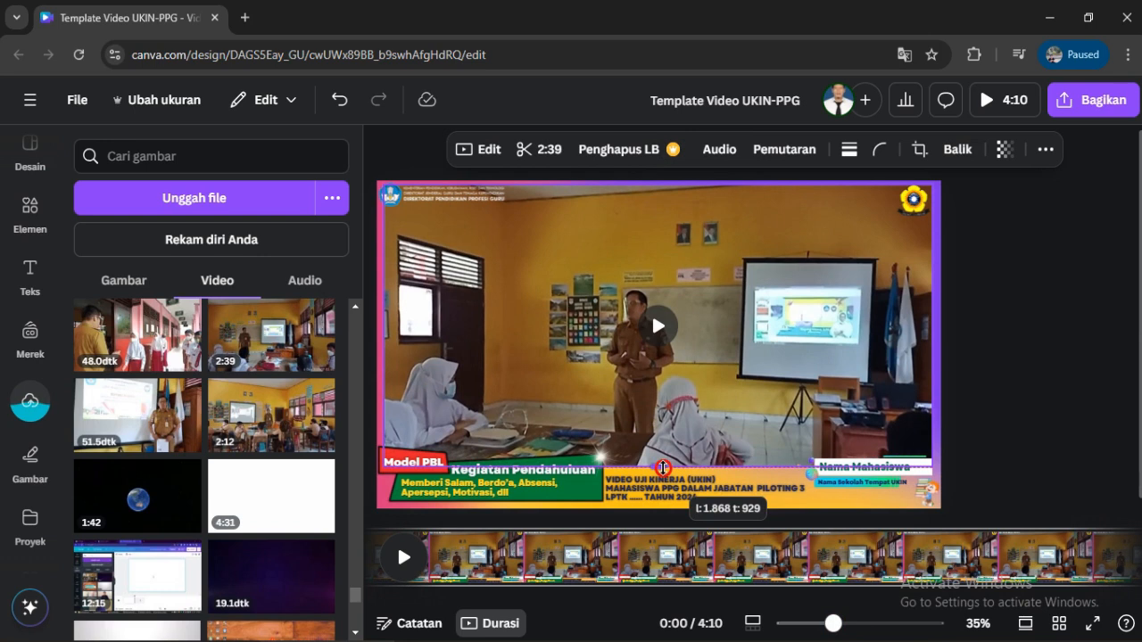
drag(662, 469, 663, 470)
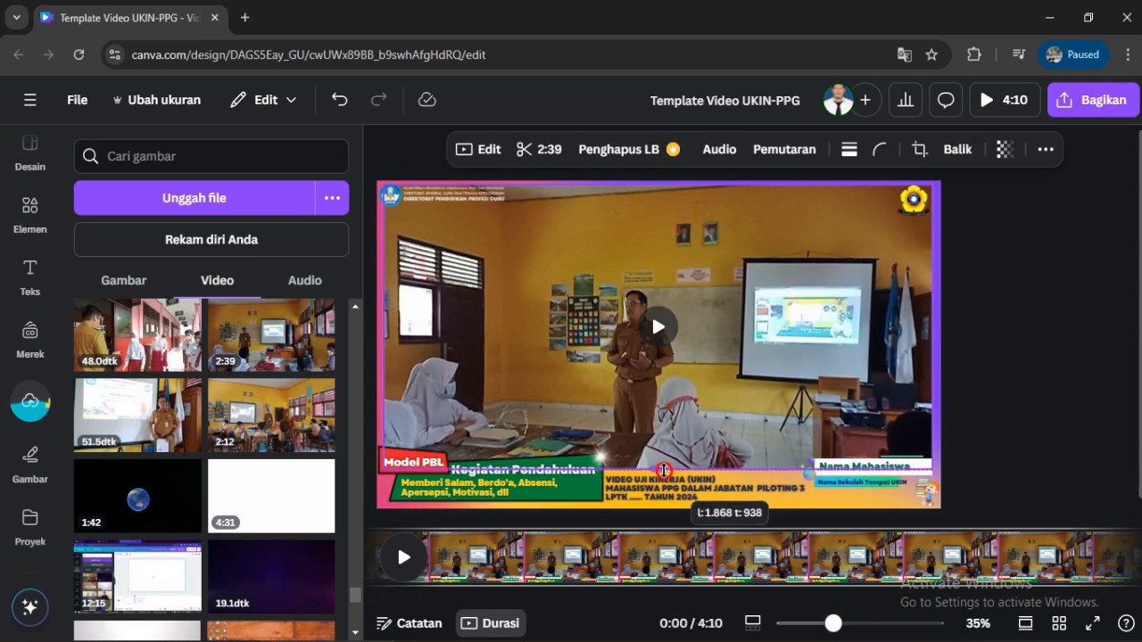
drag(663, 470, 666, 469)
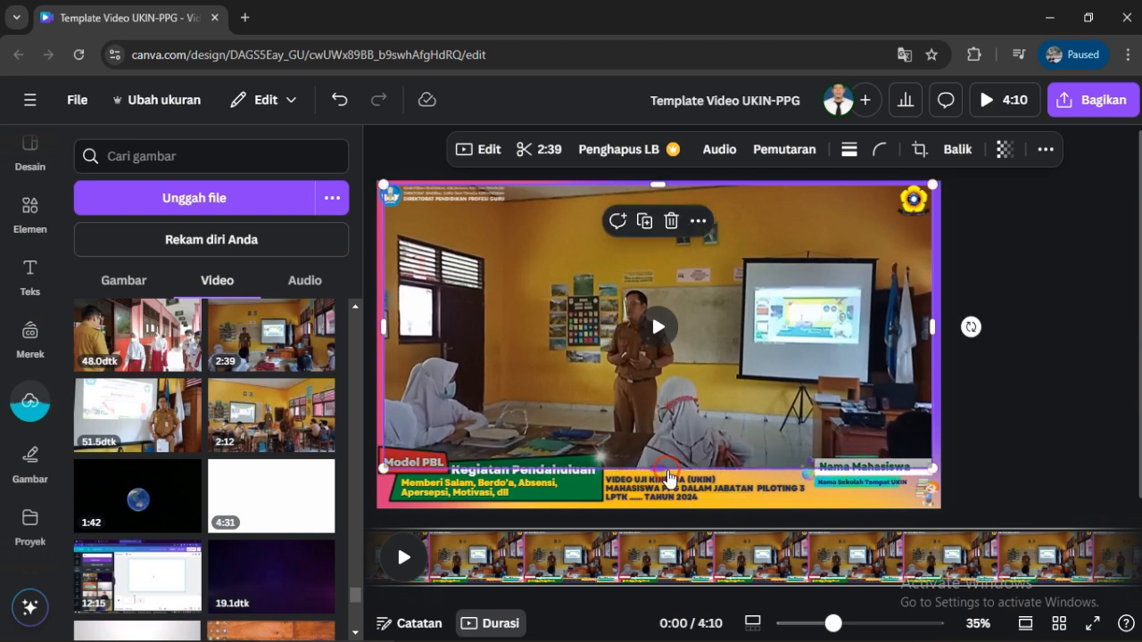
click(1023, 355)
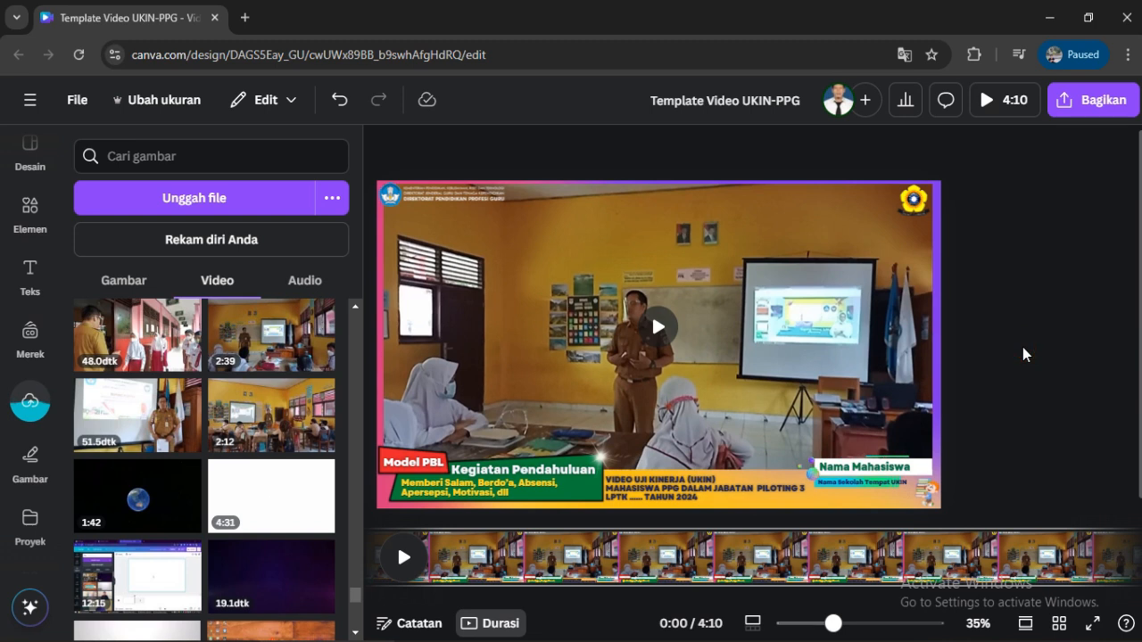
click(987, 103)
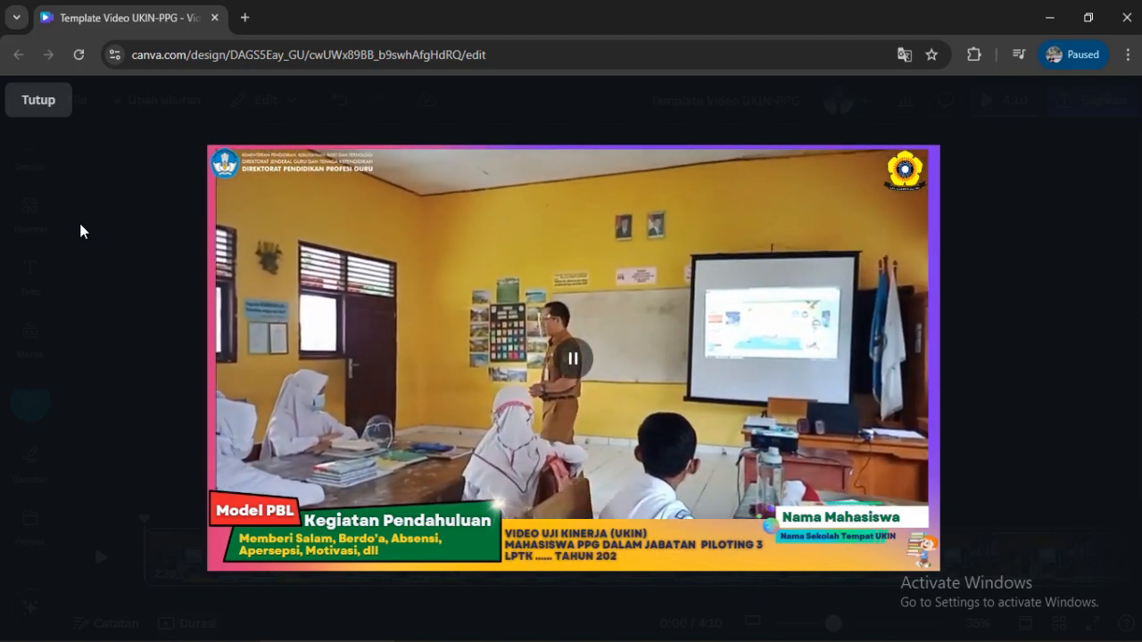
key(Escape)
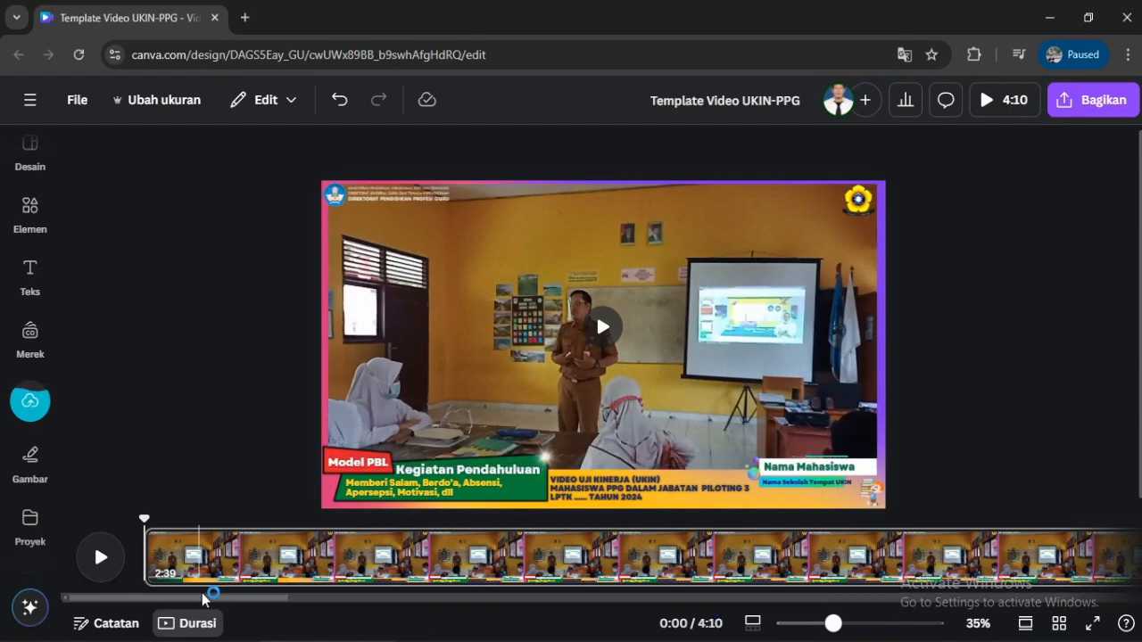
Add the 2:39 classroom clip from the uploads to Halaman 2, the Kegiatan Inti: Fase 1 page
mouse_move(212, 600)
mouse_down()
mouse_move(953, 603)
mouse_move(661, 605)
mouse_move(754, 598)
mouse_up()
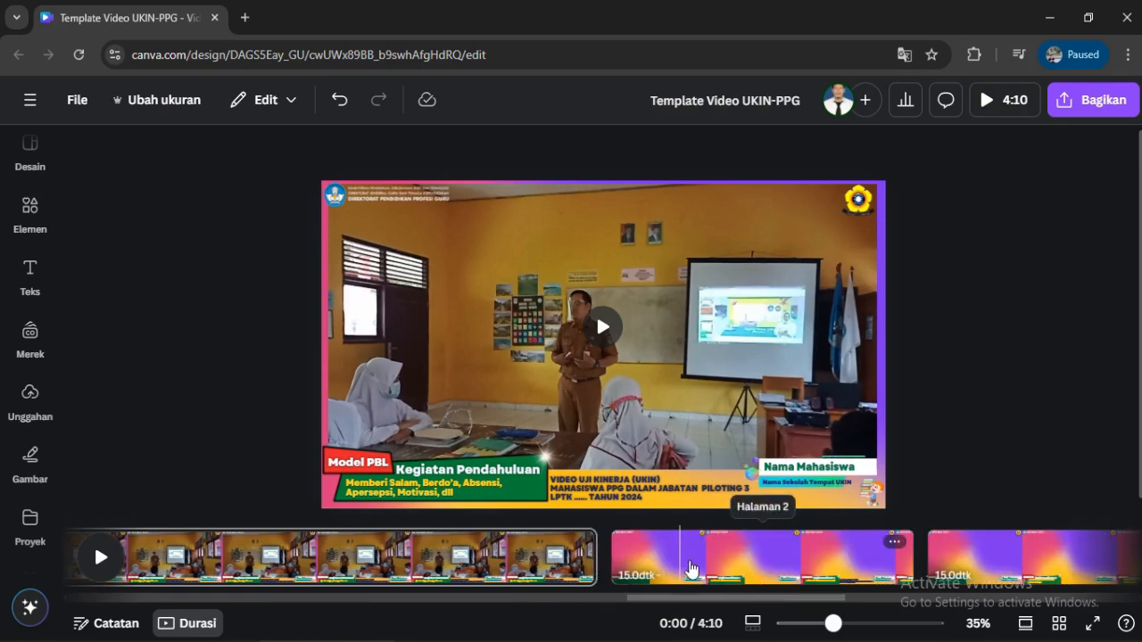
click(692, 569)
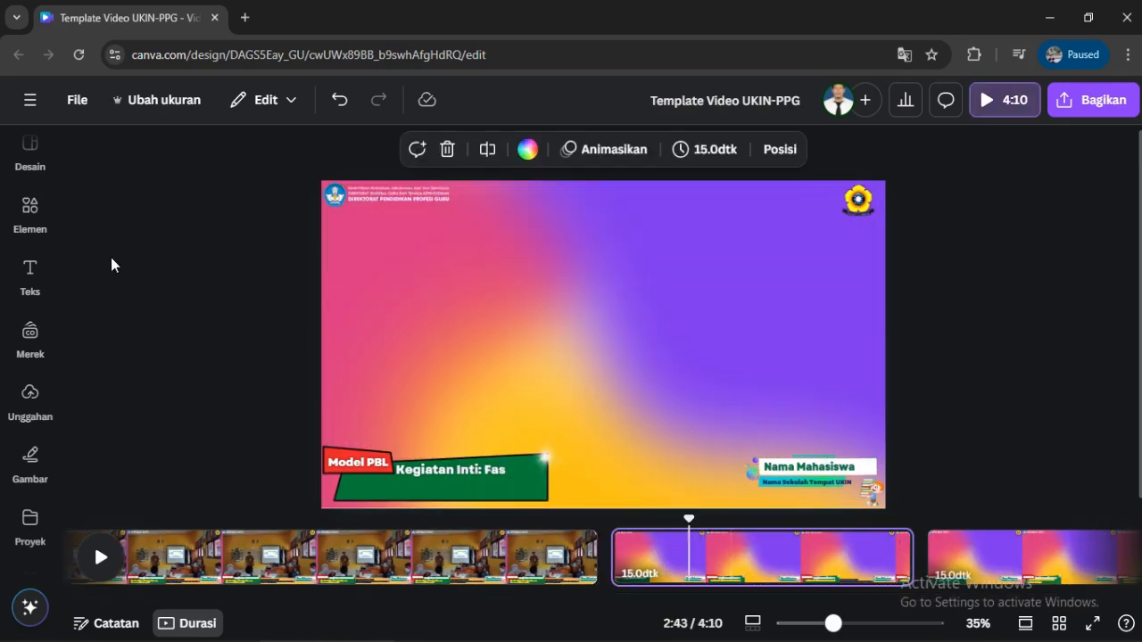
click(30, 397)
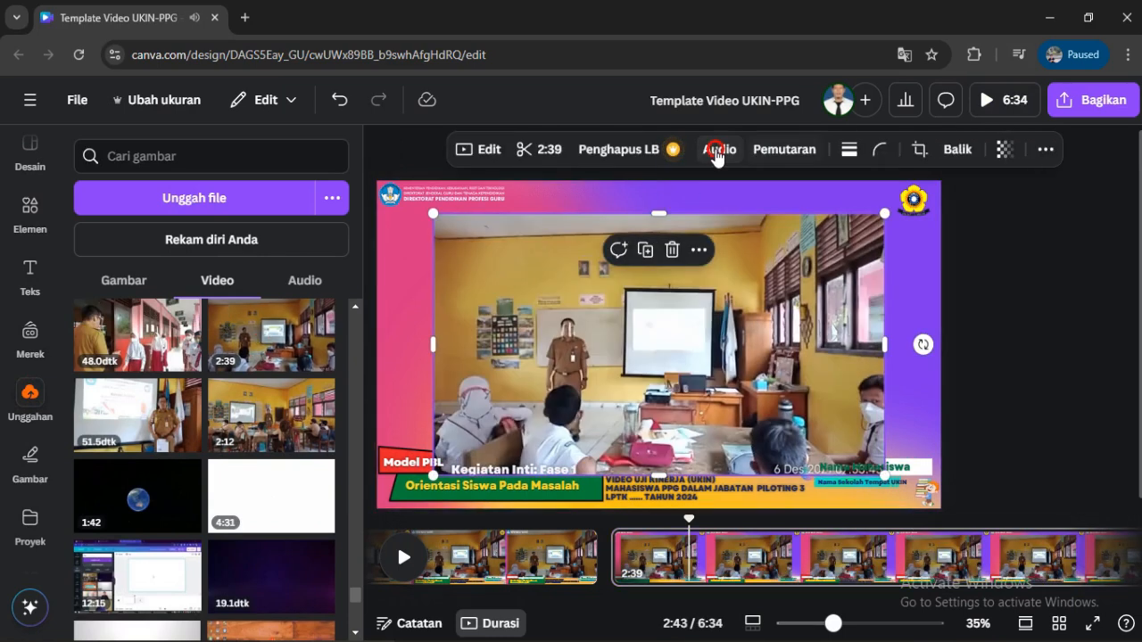
Mute the page 2 classroom video and enlarge it to fill the frame edge to edge
click(719, 149)
click(333, 221)
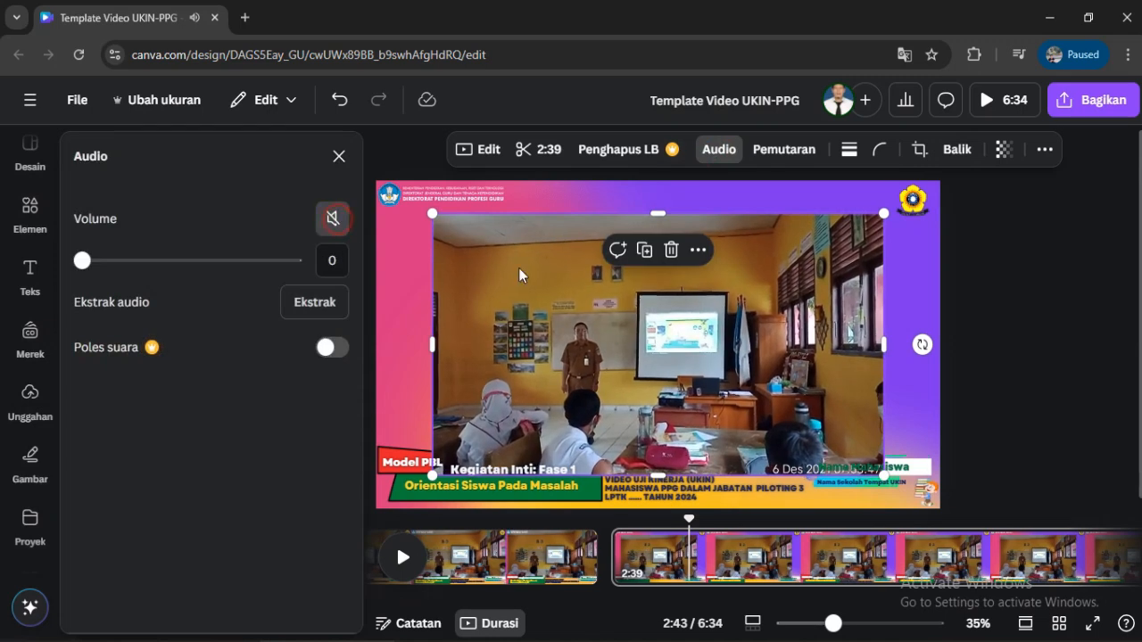
drag(418, 208, 382, 184)
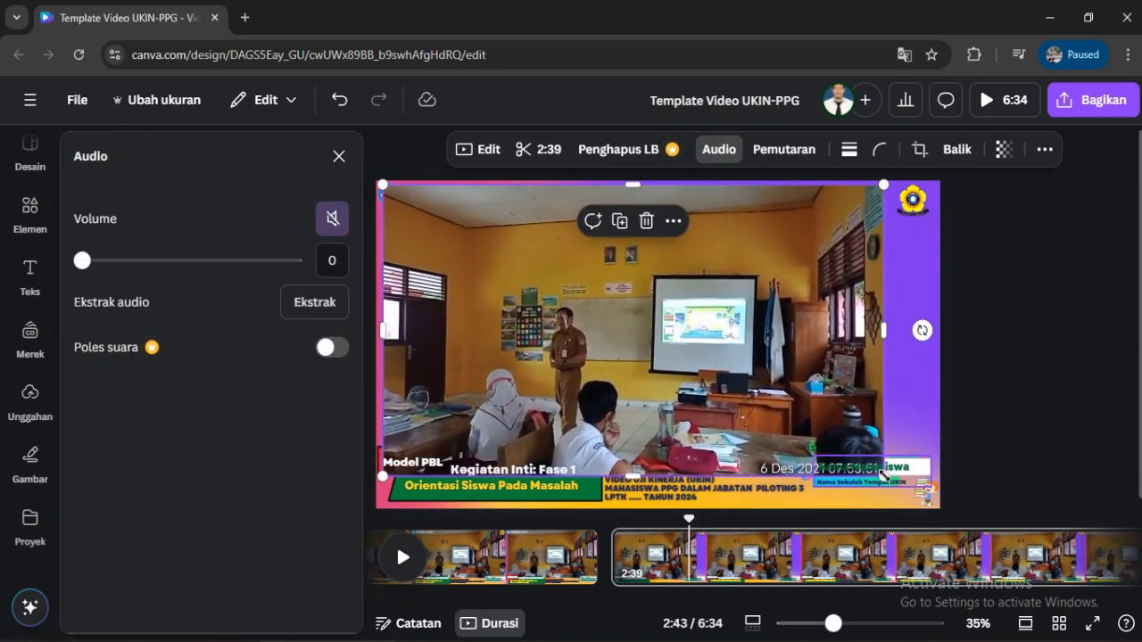
drag(883, 478, 919, 520)
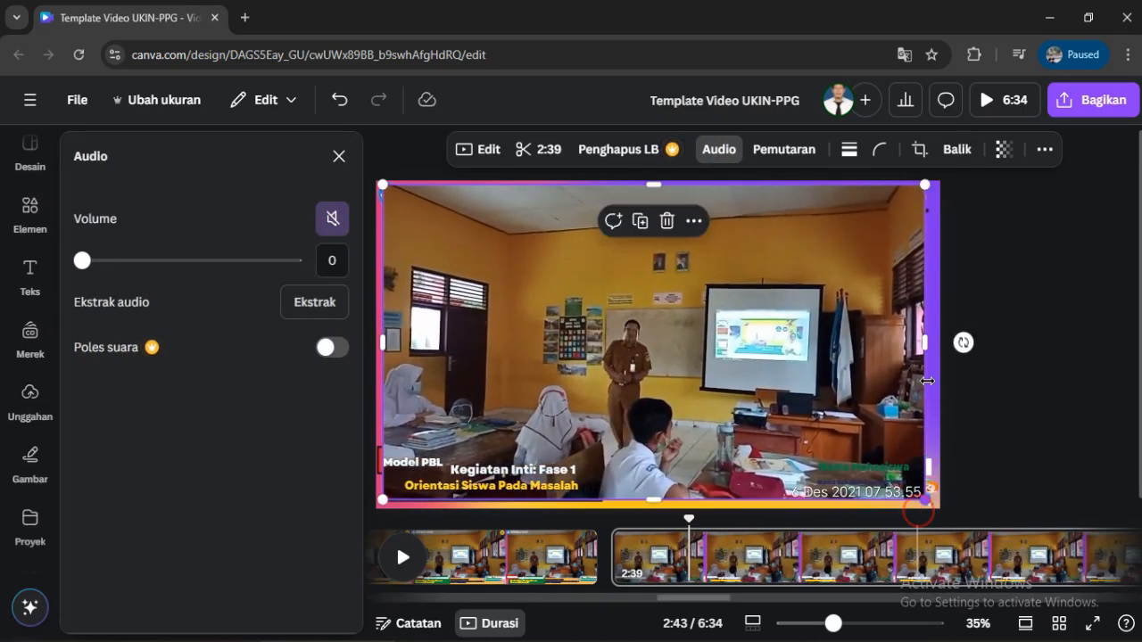
drag(927, 342, 933, 347)
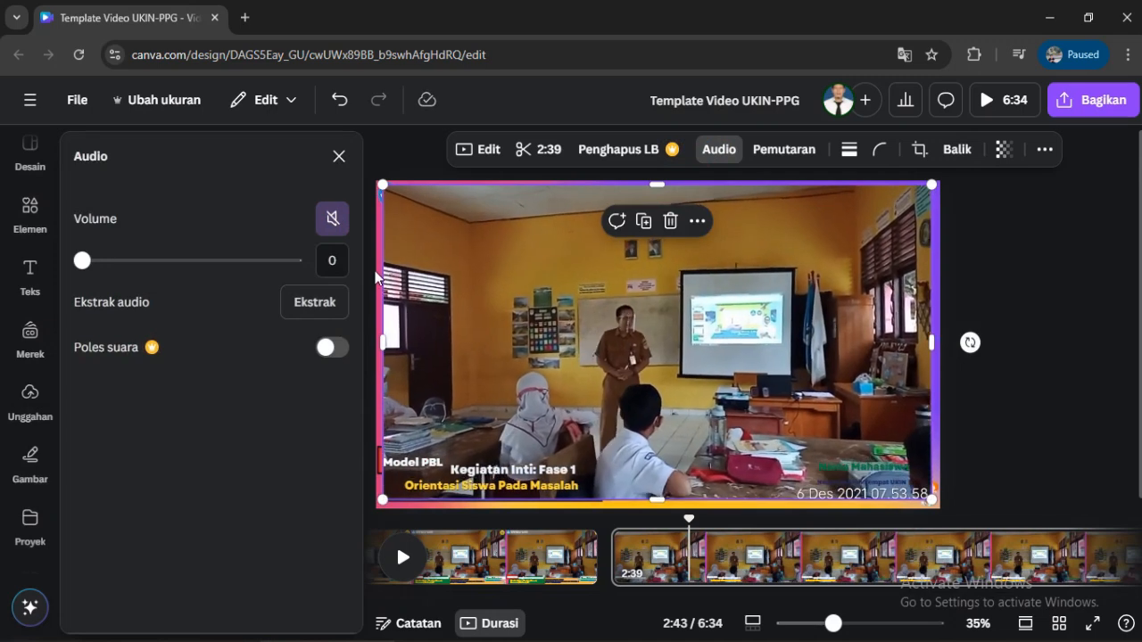
Move the video behind the Fase 1 captions and logos, with its bottom edge just above the captions
click(1042, 149)
click(998, 197)
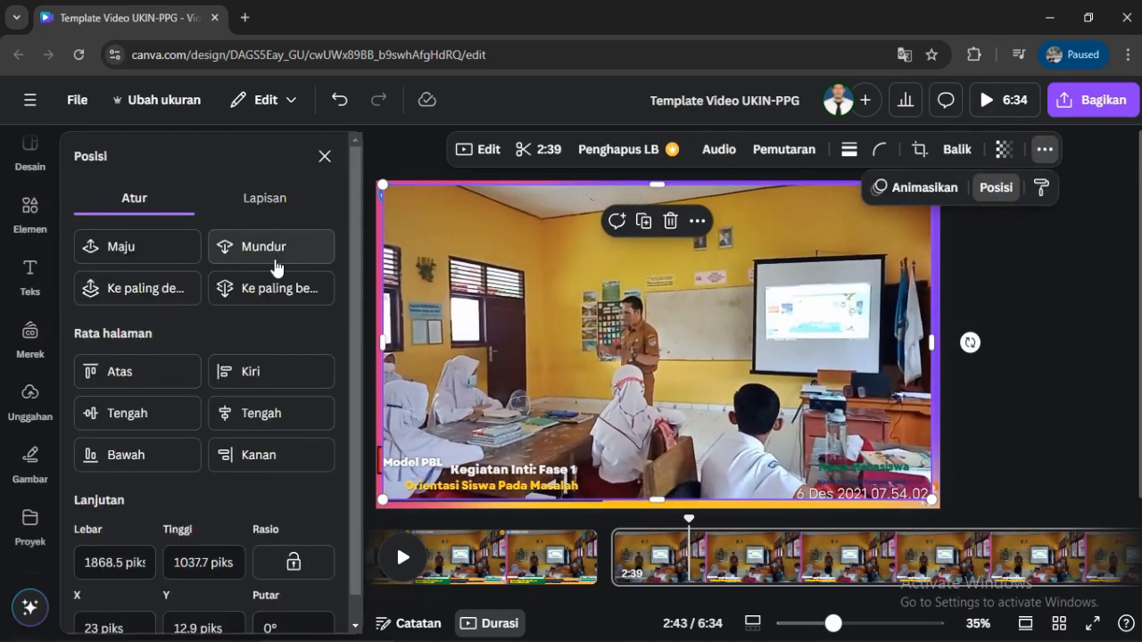
click(279, 252)
click(279, 254)
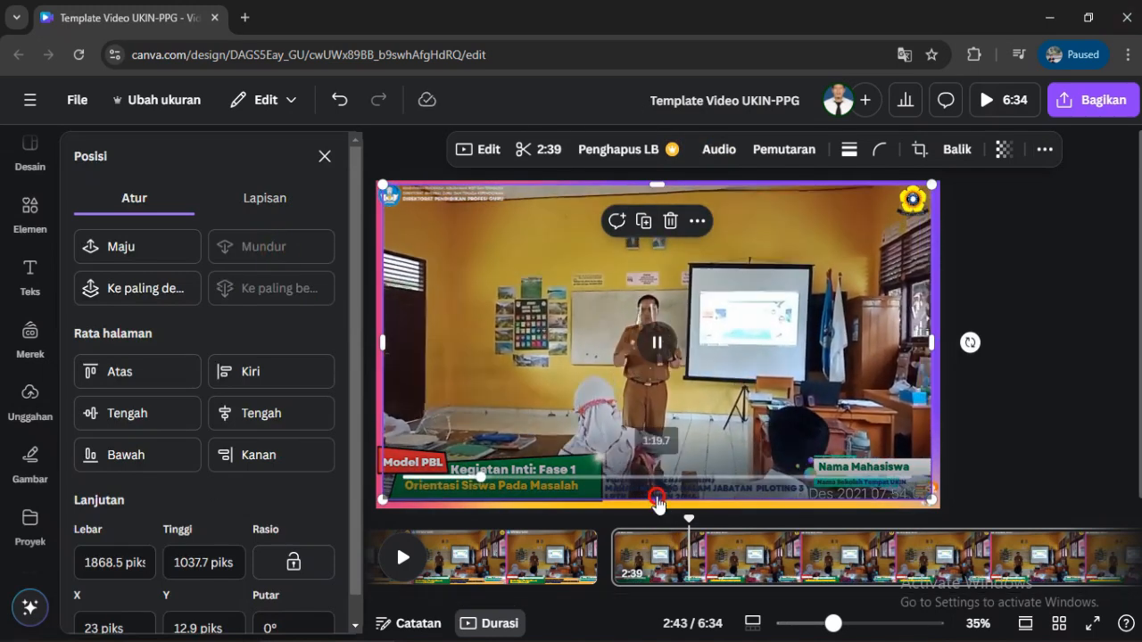
drag(657, 502, 657, 473)
click(1048, 393)
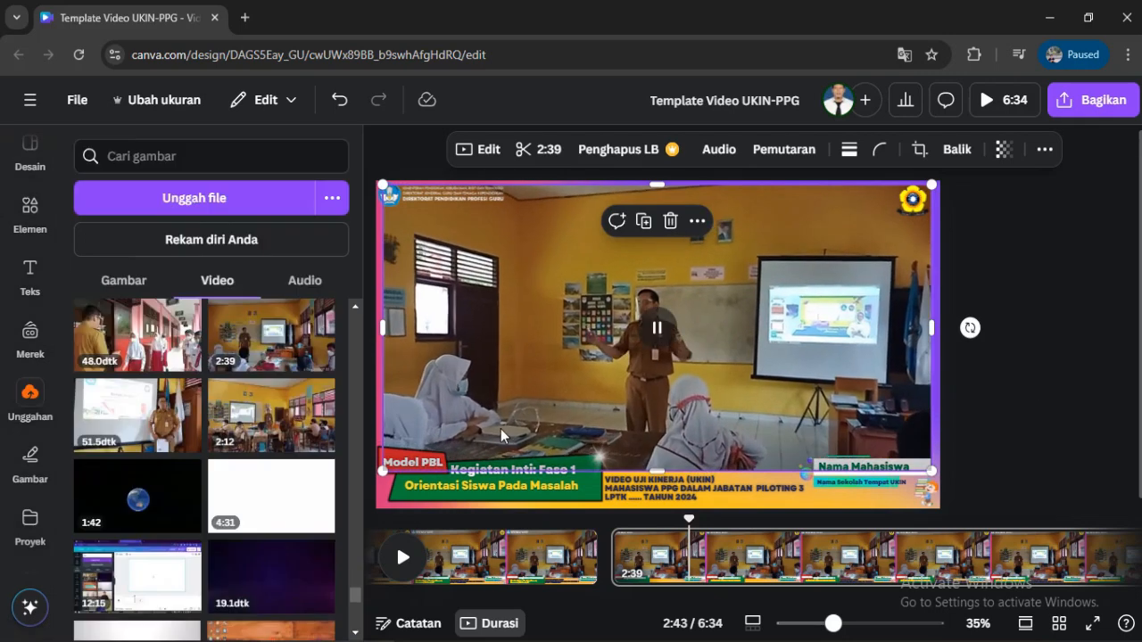
click(1033, 409)
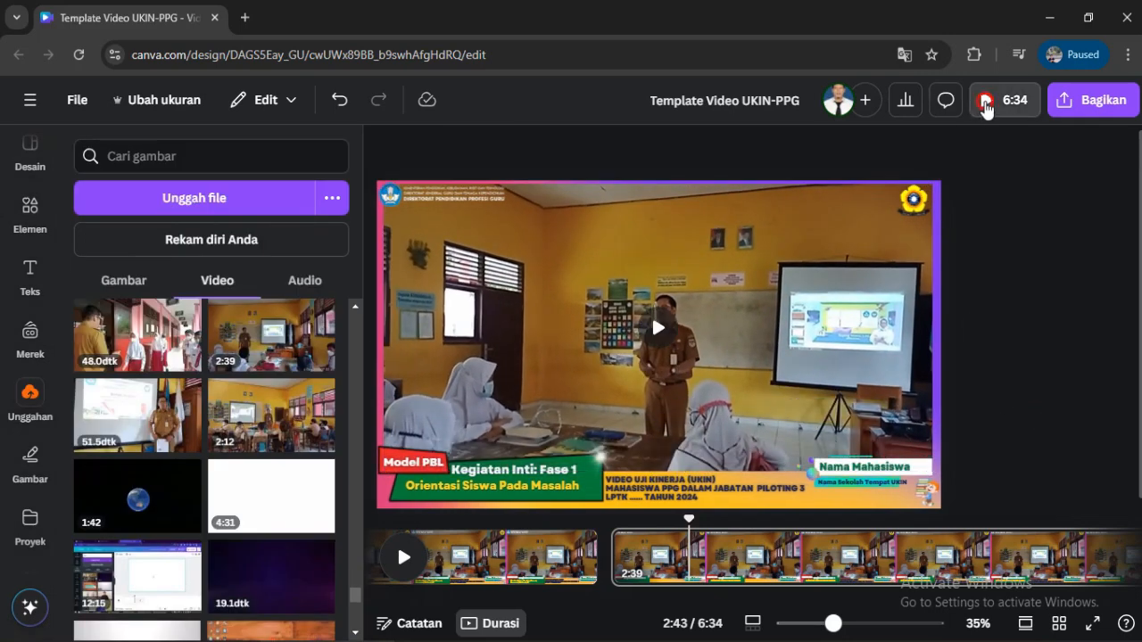
click(985, 101)
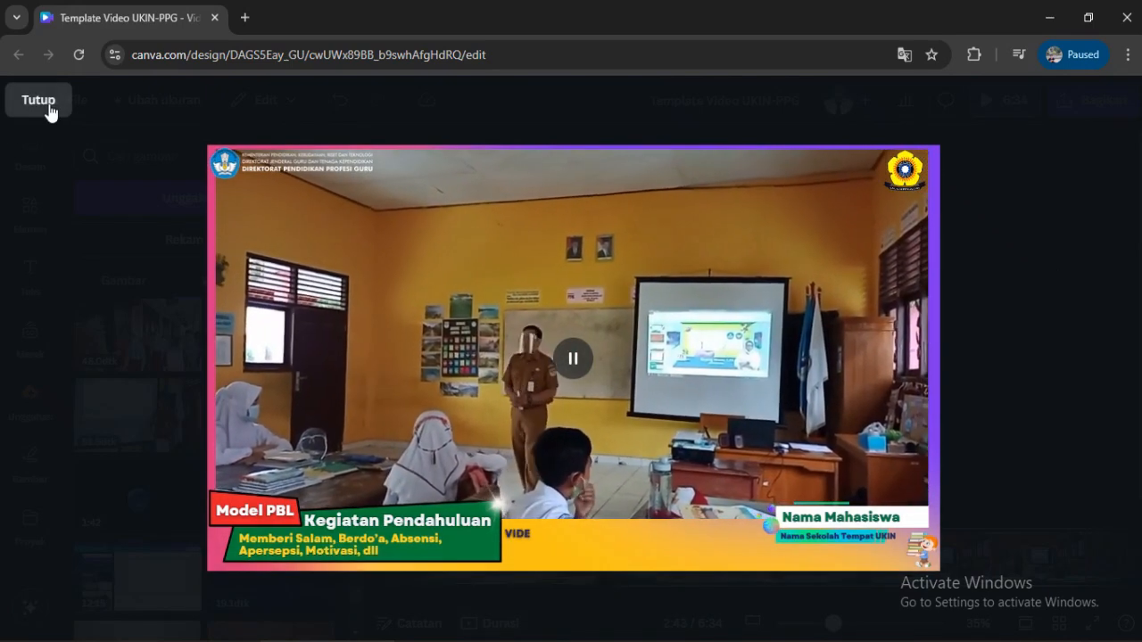
click(48, 108)
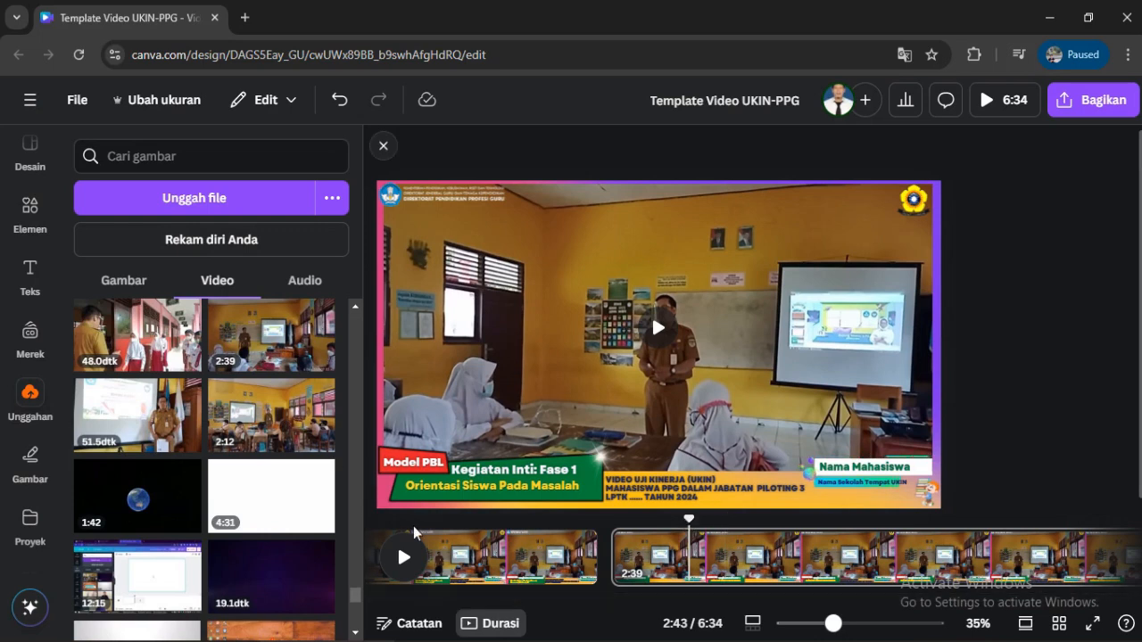
Delete the page 2 classroom clip and the entire Kegiatan Pendahuluan page, shortening the video to 1:26
click(591, 310)
key(Delete)
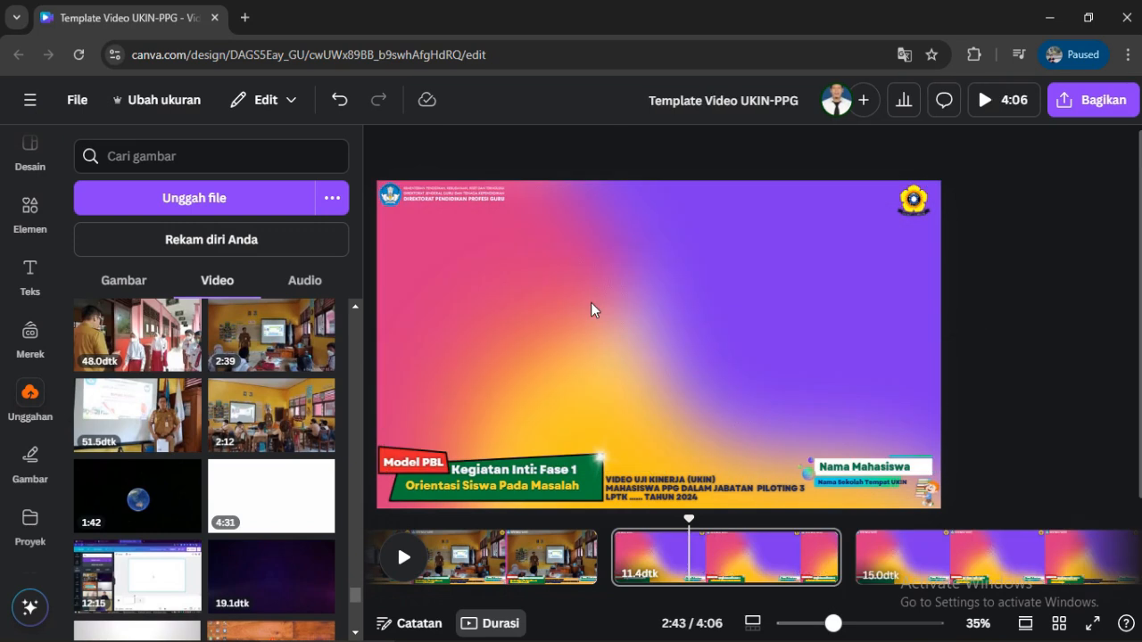
click(473, 568)
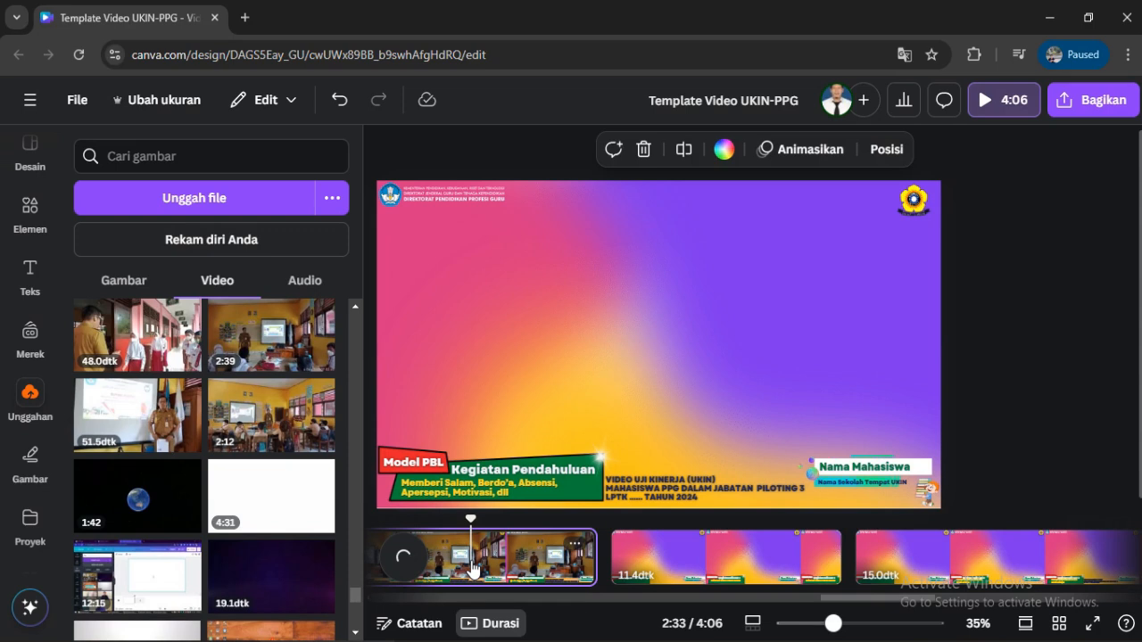
key(Delete)
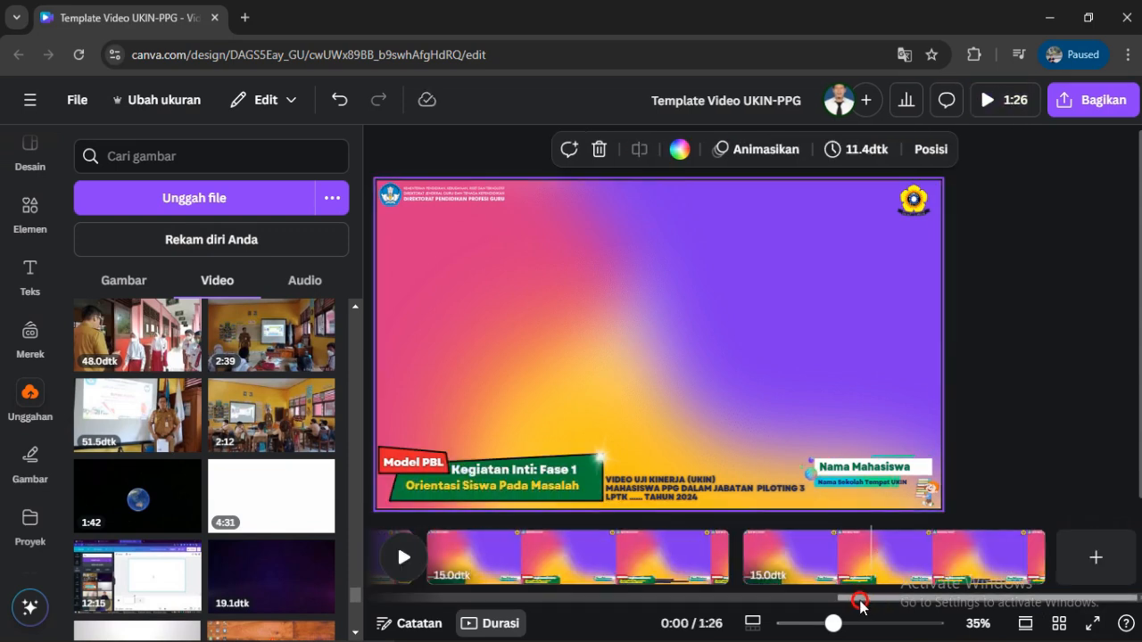
drag(861, 605, 375, 614)
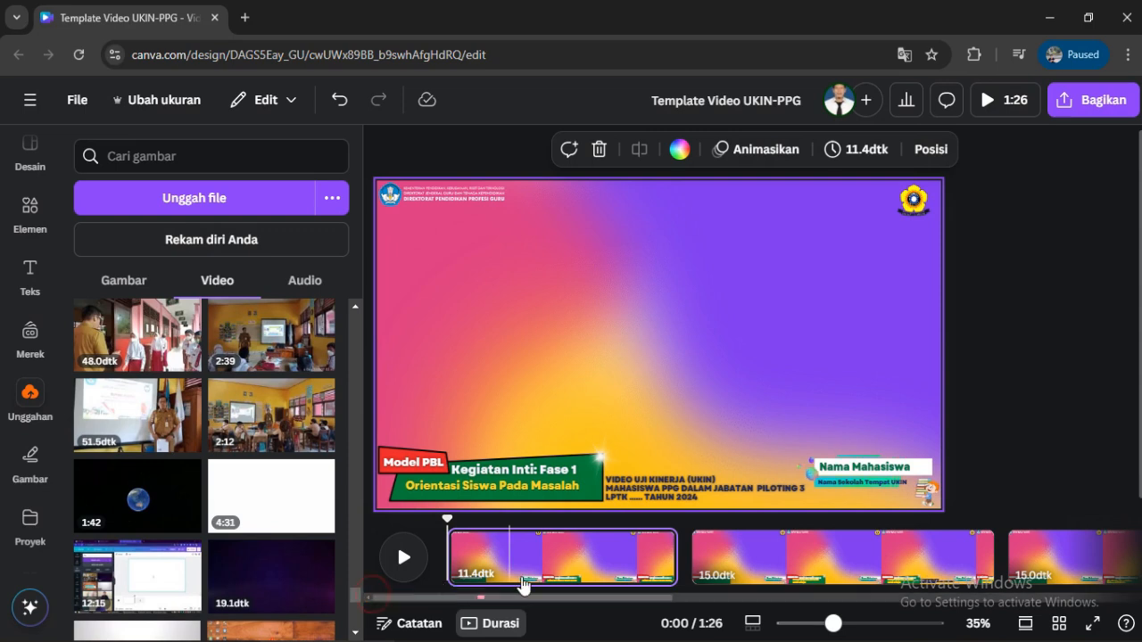